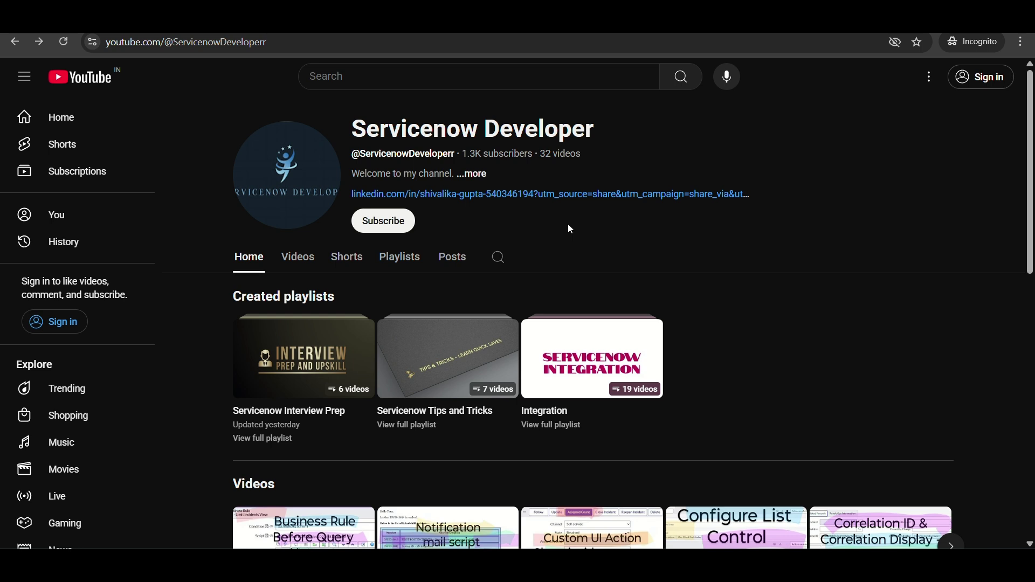
Open the channel's full Integration playlist in a new tab and switch to it
right_click(545, 425)
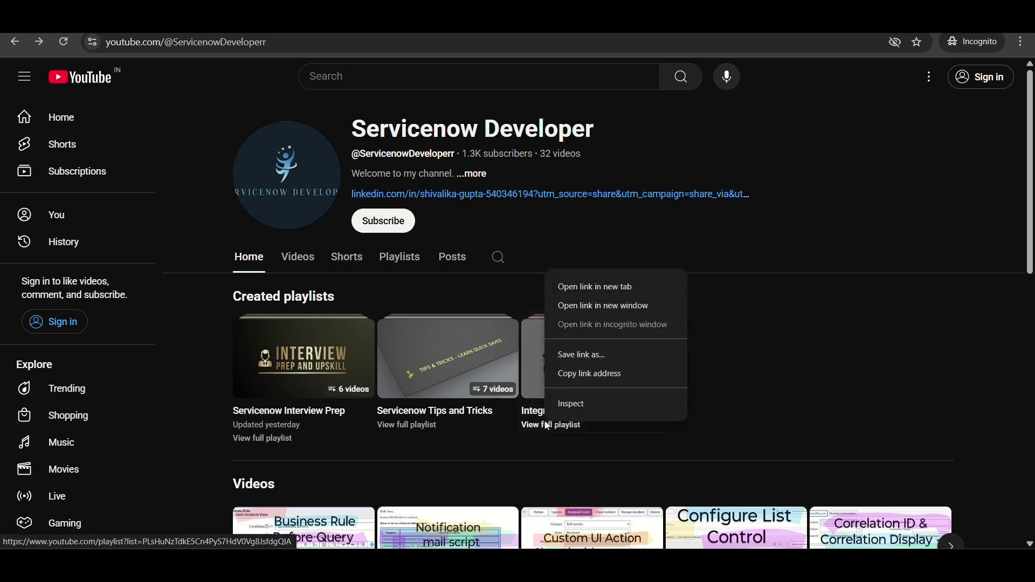
left_click(606, 289)
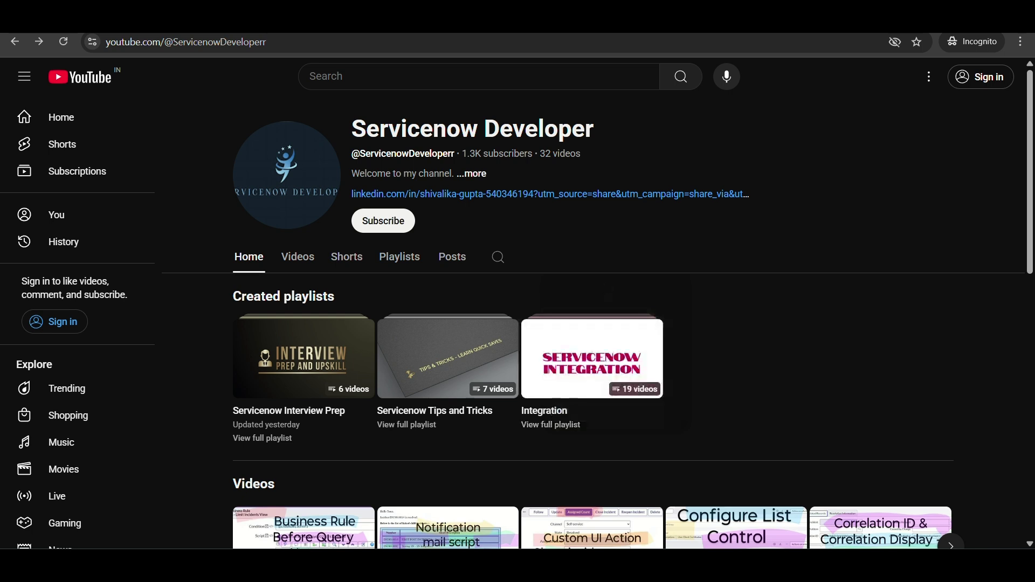
key("ctrl+Tab")
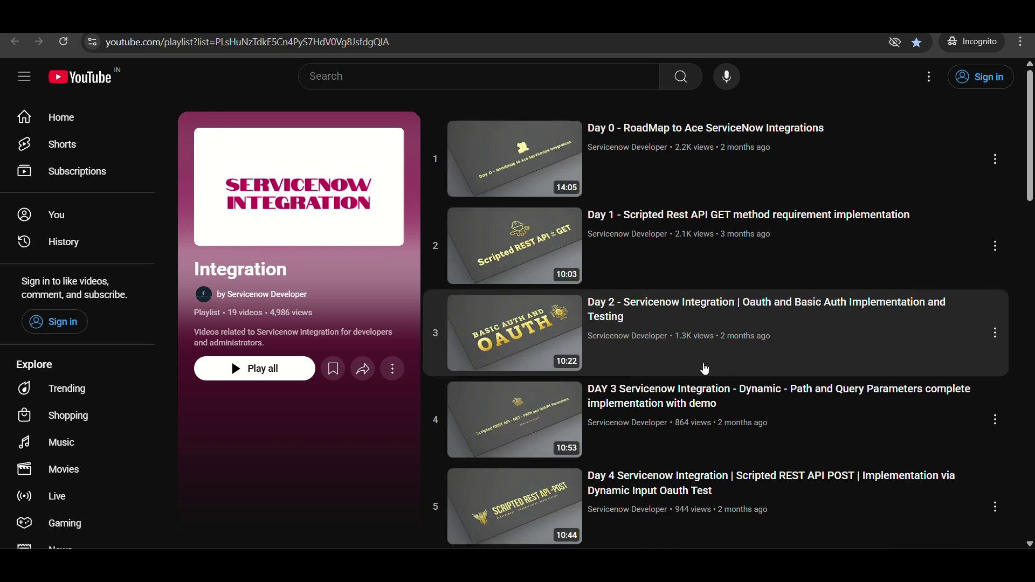
Look through the Integration playlist's videos from Day 0 through Day 18
scroll(705, 370, "down", 3)
scroll(705, 369, "down", 1)
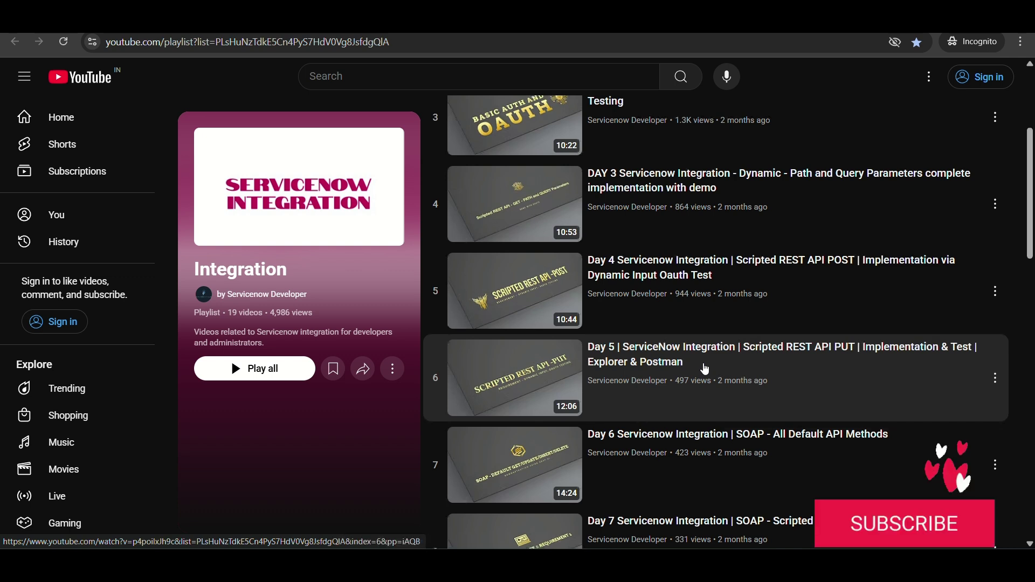
scroll(705, 369, "down", 2)
scroll(705, 369, "down", 3)
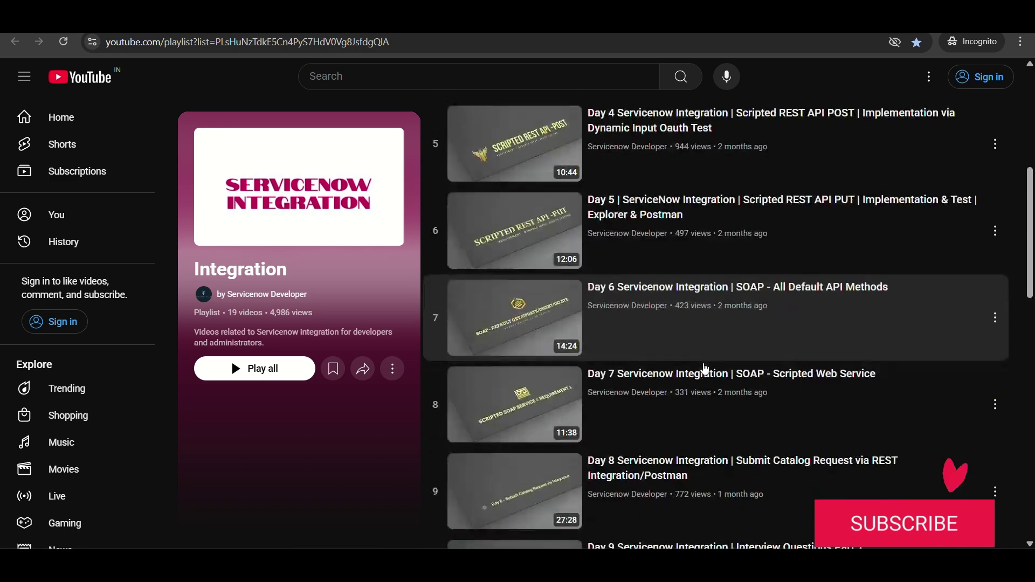
scroll(706, 370, "down", 4)
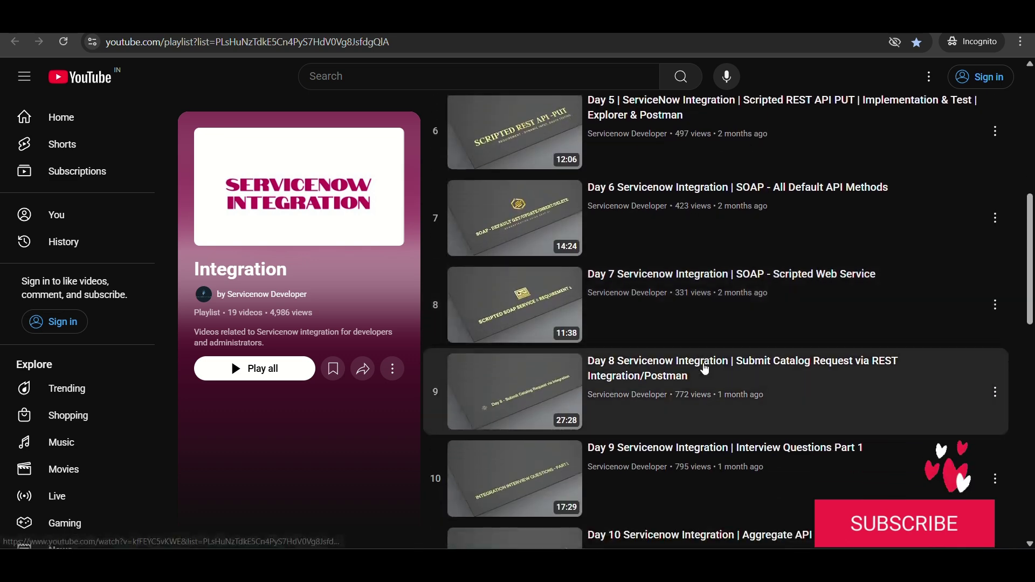
scroll(705, 369, "down", 5)
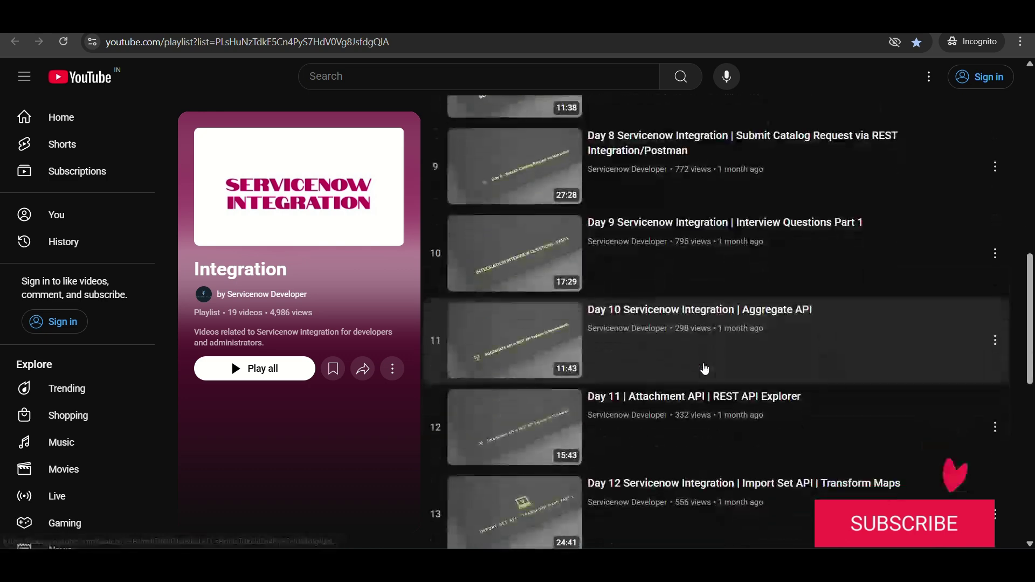
scroll(705, 369, "down", 5)
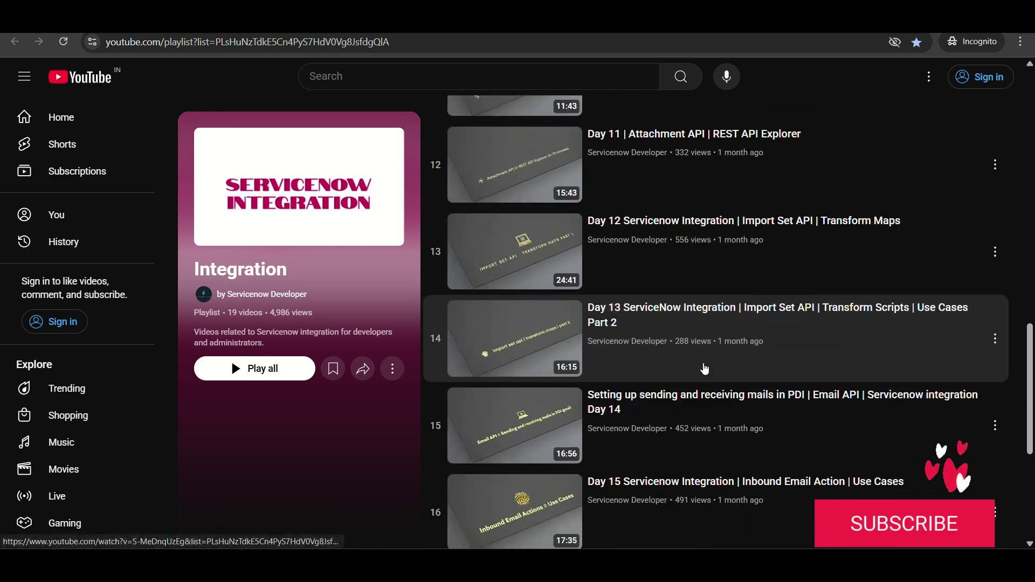
scroll(705, 370, "down", 3)
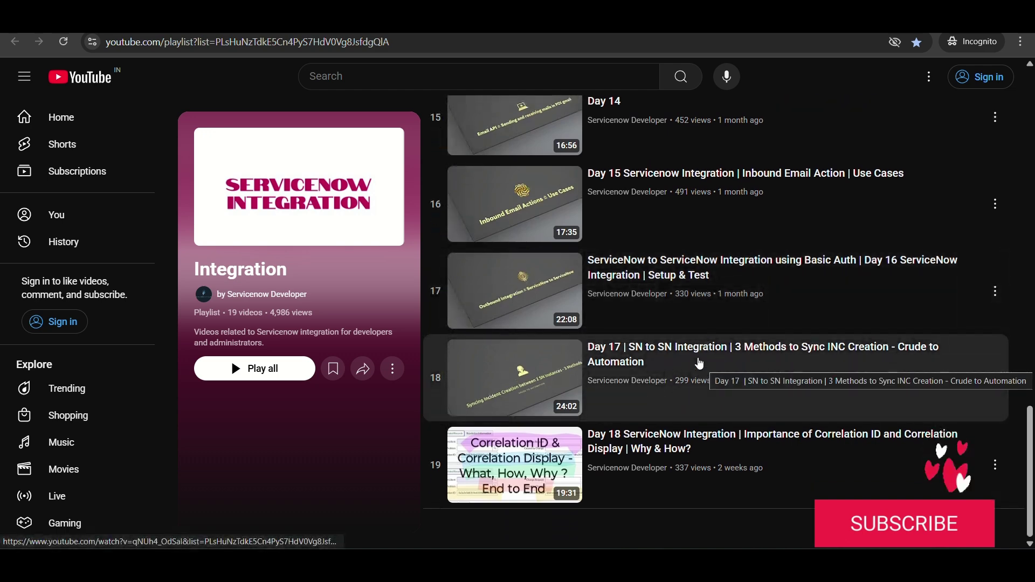
Return to the Servicenow Developer channel page and open the full Servicenow Interview Prep playlist
left_click(264, 295)
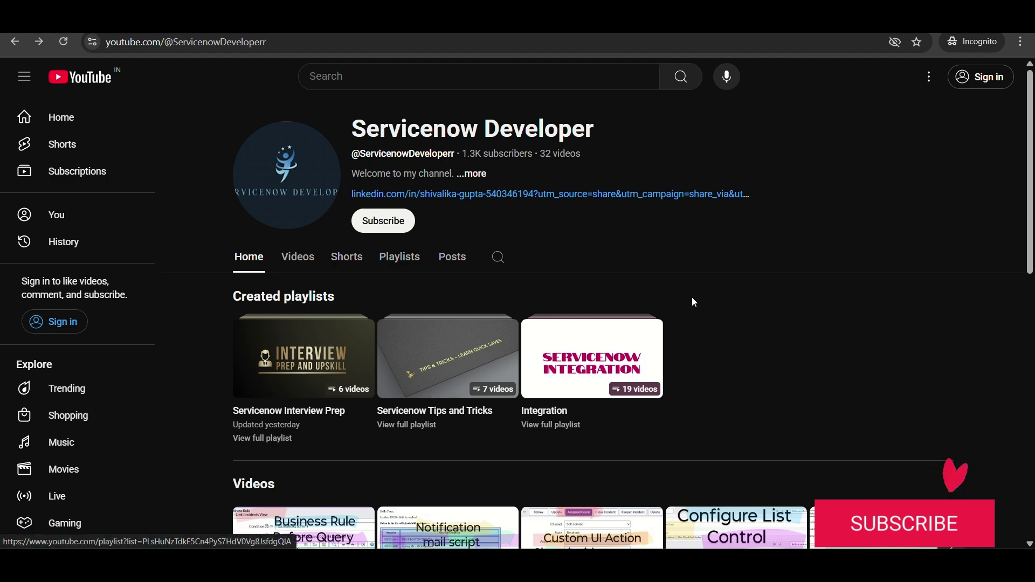
scroll(408, 314, "down", 2)
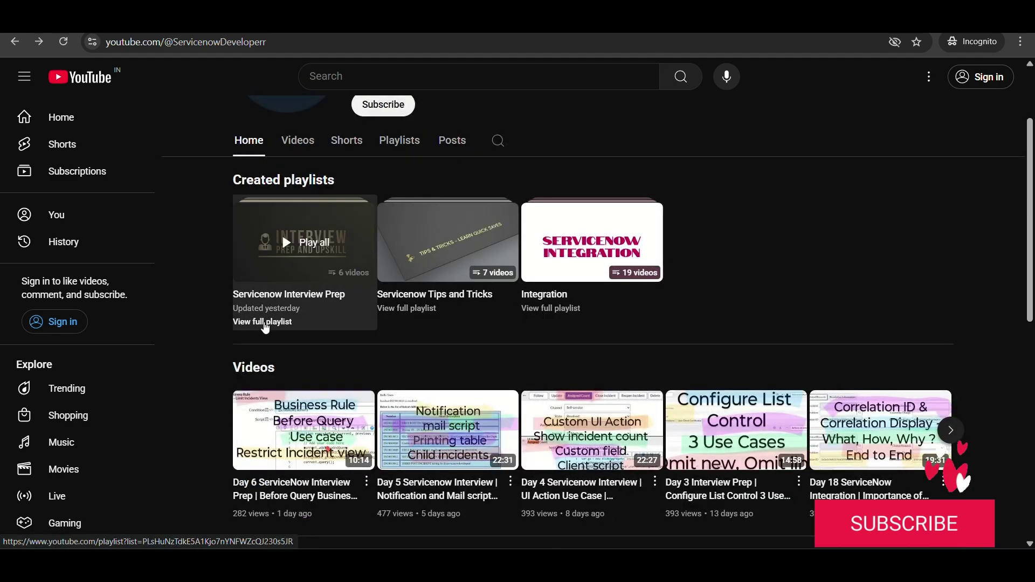
left_click(265, 324)
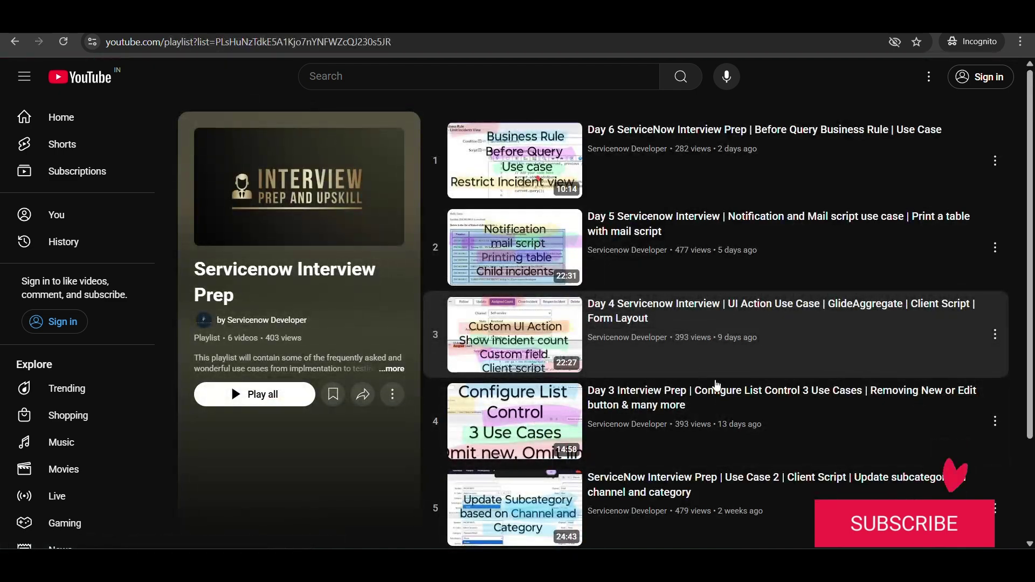
Review the use-case videos listed in the Servicenow Interview Prep playlist
scroll(767, 423, "down", 2)
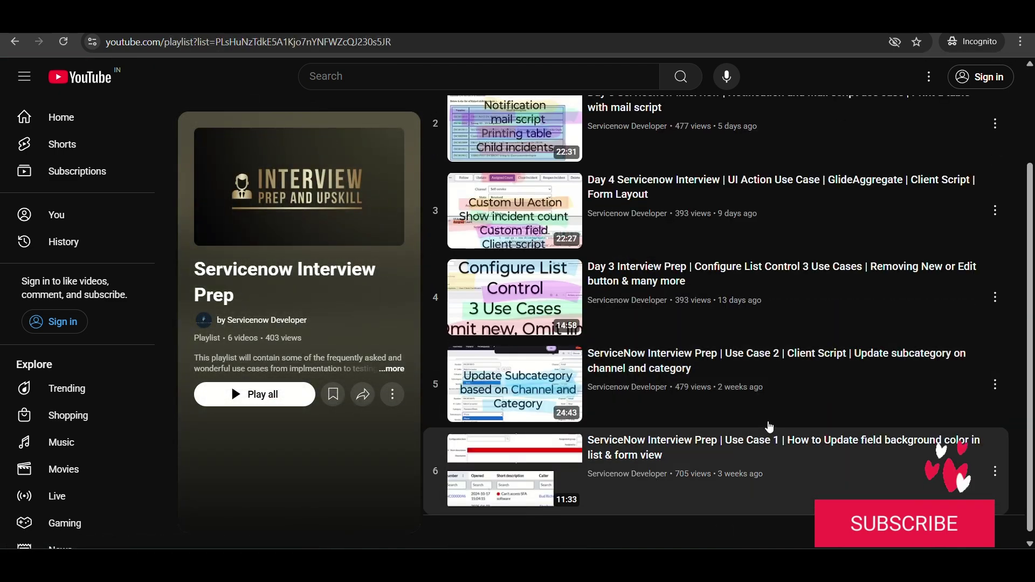
scroll(769, 427, "up", 2)
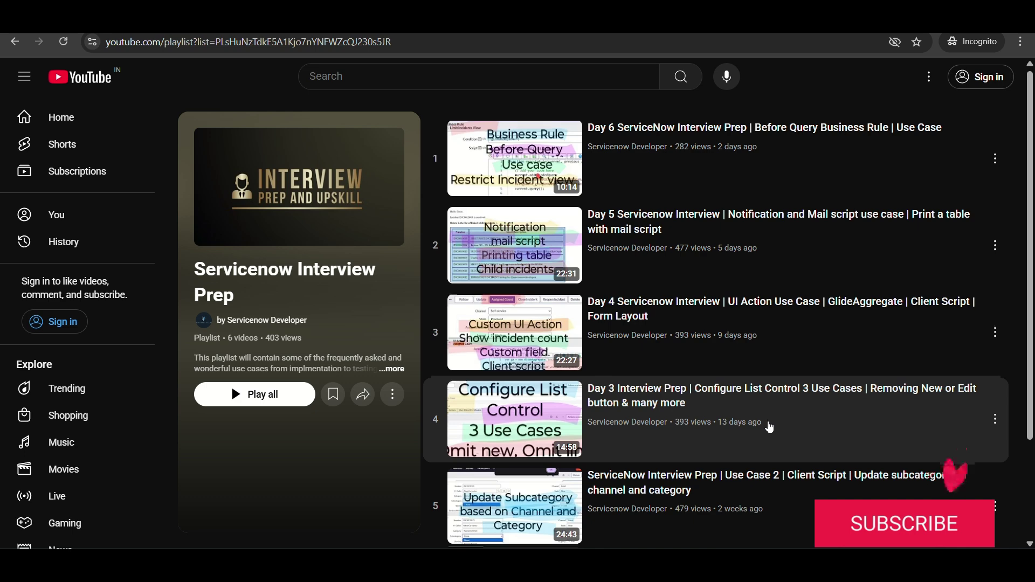
scroll(769, 427, "down", 2)
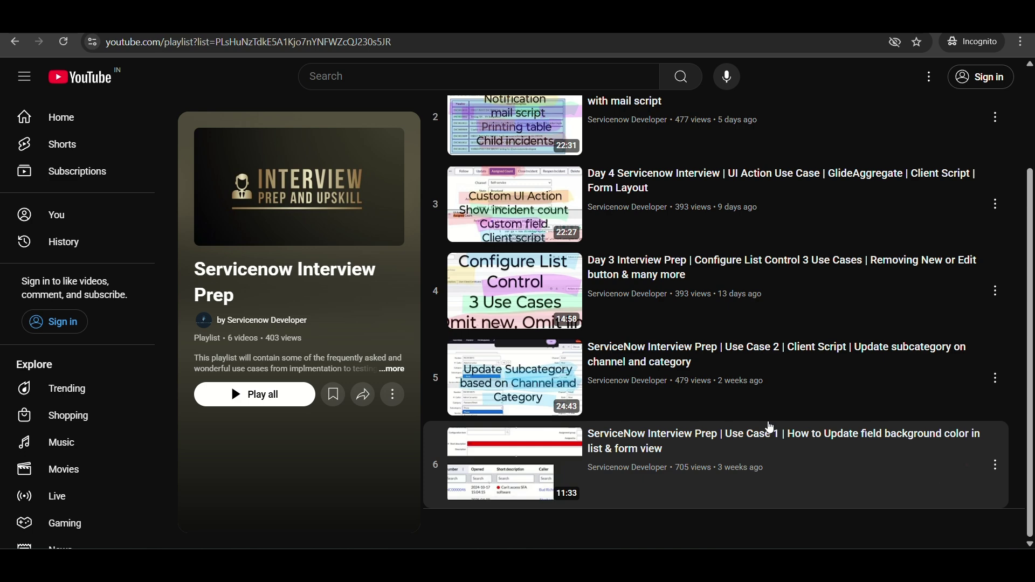
scroll(770, 429, "up", 2)
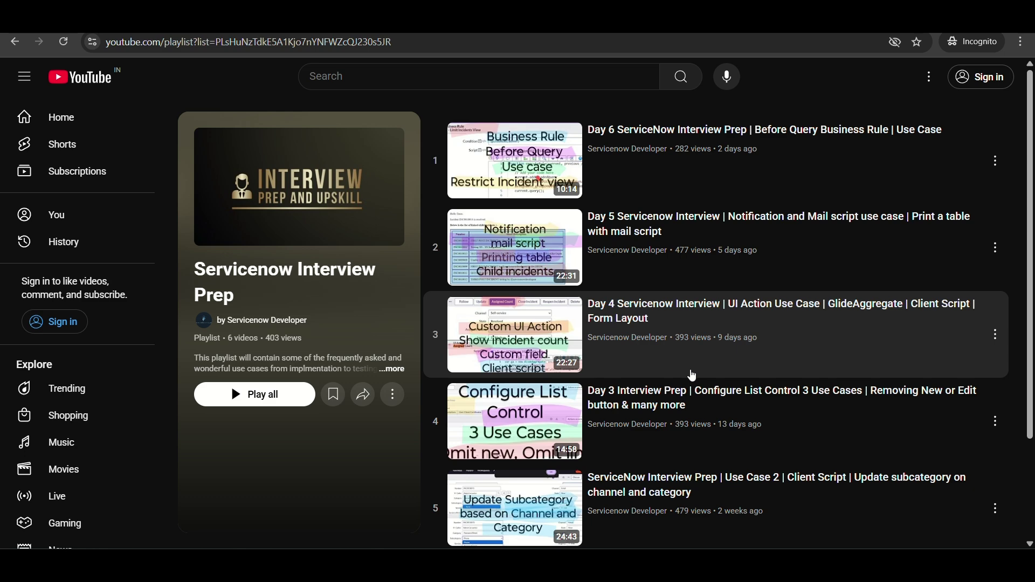
Switch to the LinkedIn post, close the open chat window, and open the account's own profile in a new tab
key("ctrl+Tab")
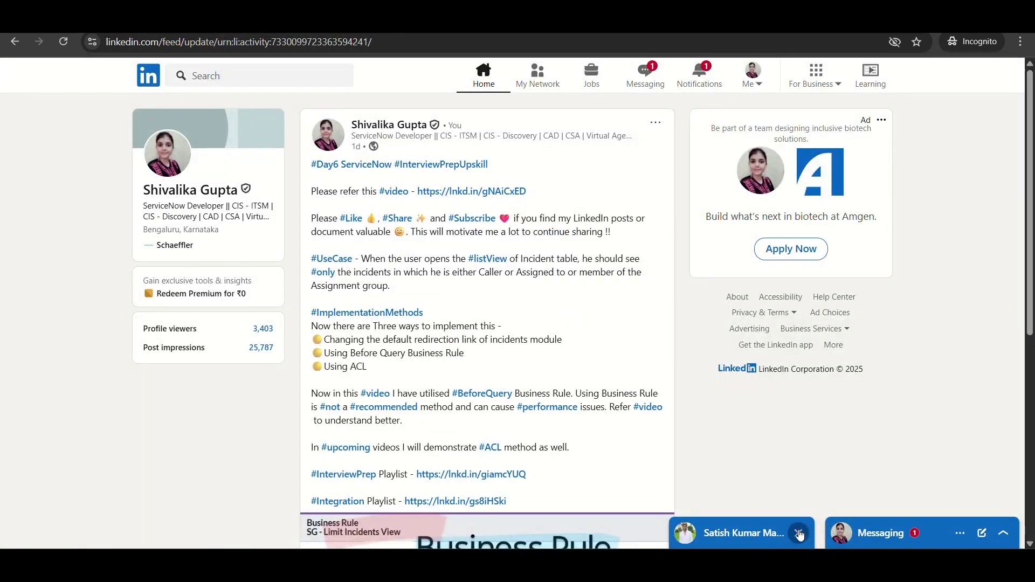
left_click(800, 533)
left_click(753, 86)
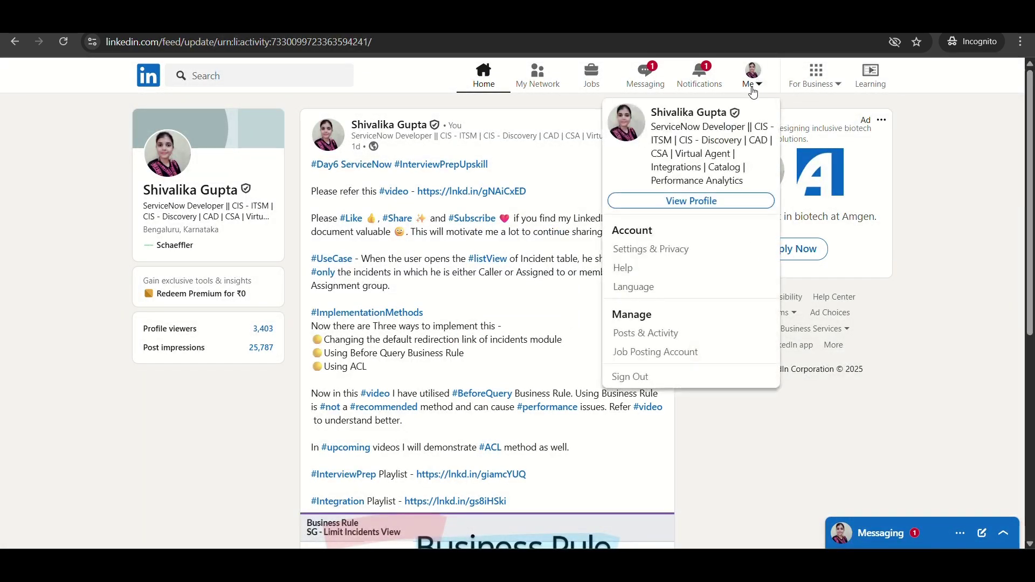
right_click(673, 202)
left_click(711, 217)
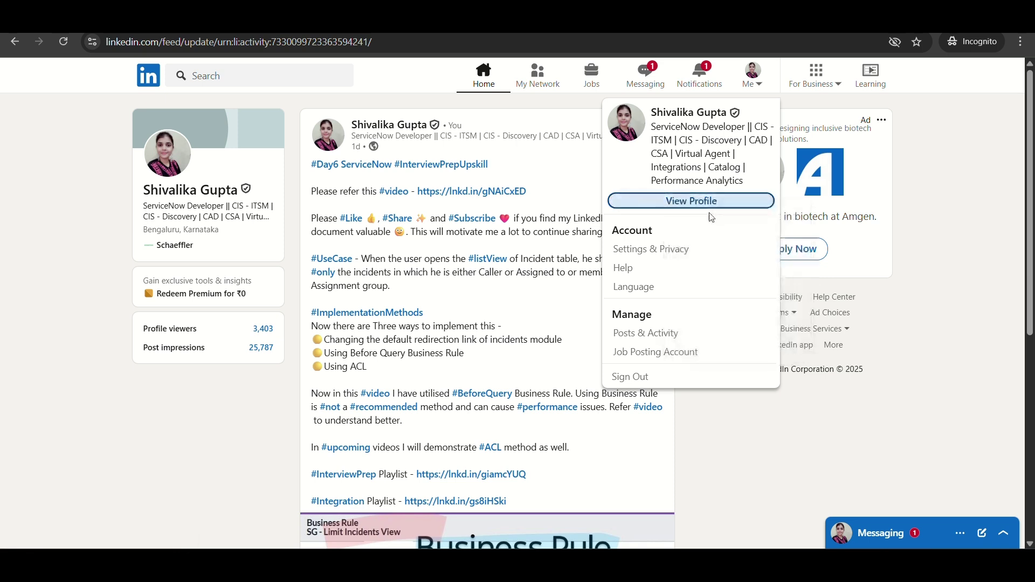
left_click(709, 202)
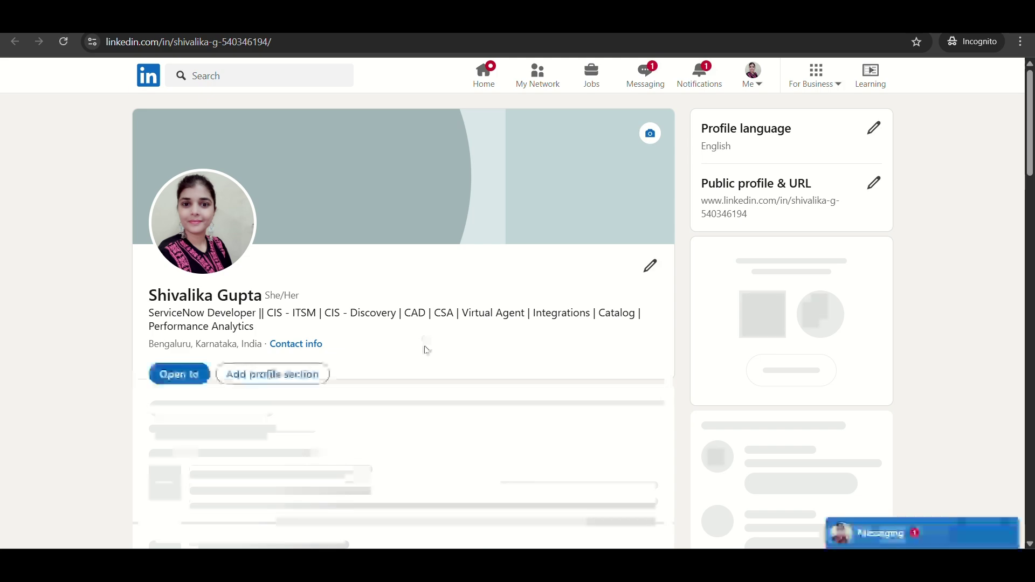
Browse the profile's Featured posts to the end of the carousel and open the full list of featured items
scroll(355, 352, "down", 3)
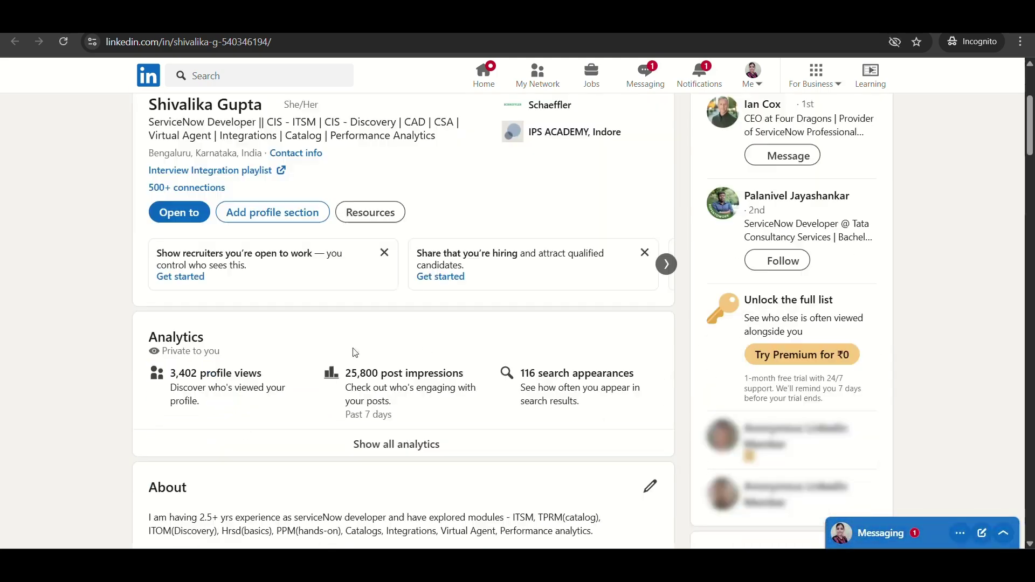
scroll(355, 353, "down", 2)
scroll(356, 353, "down", 6)
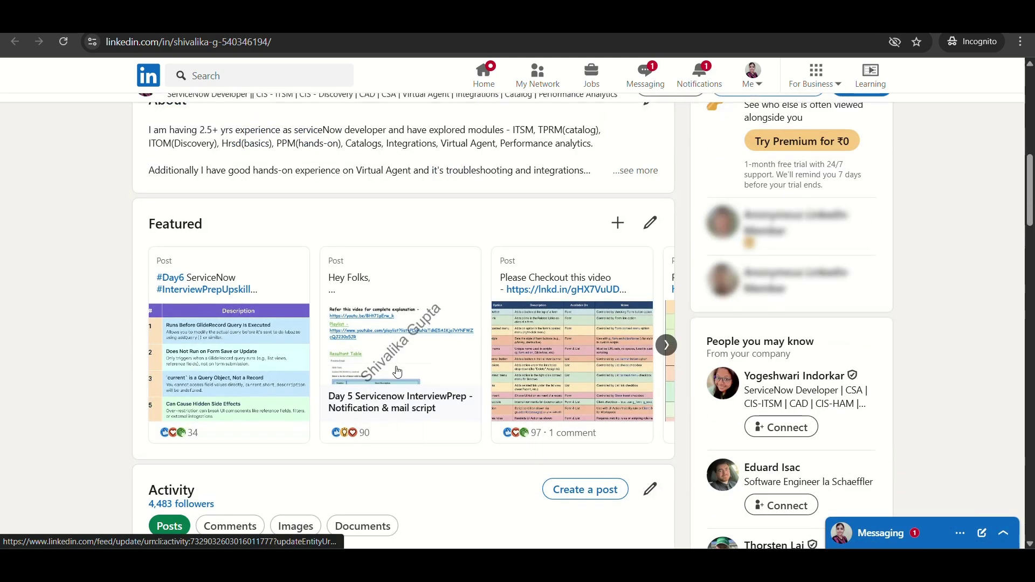
scroll(396, 371, "up", 3)
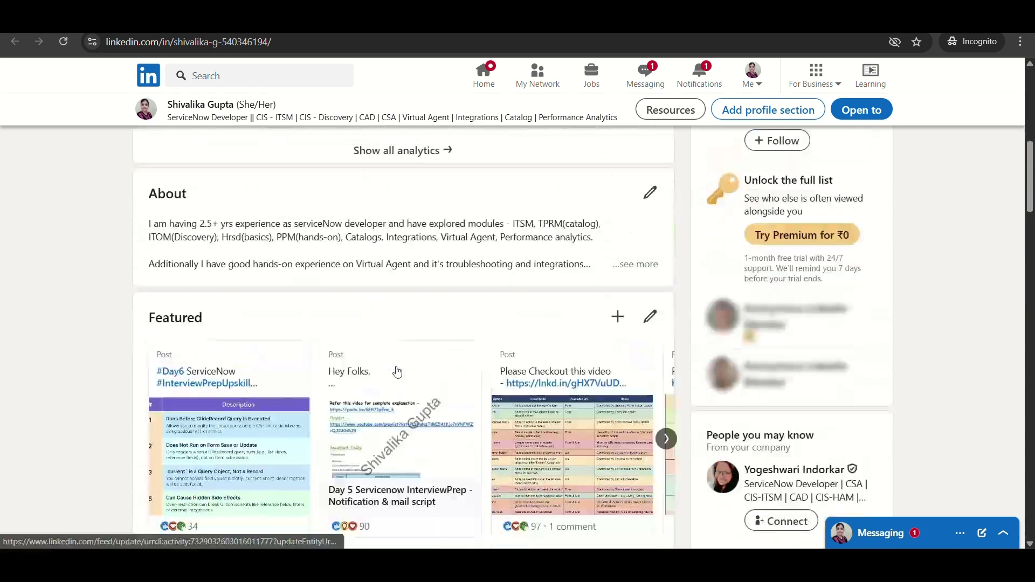
scroll(397, 371, "down", 2)
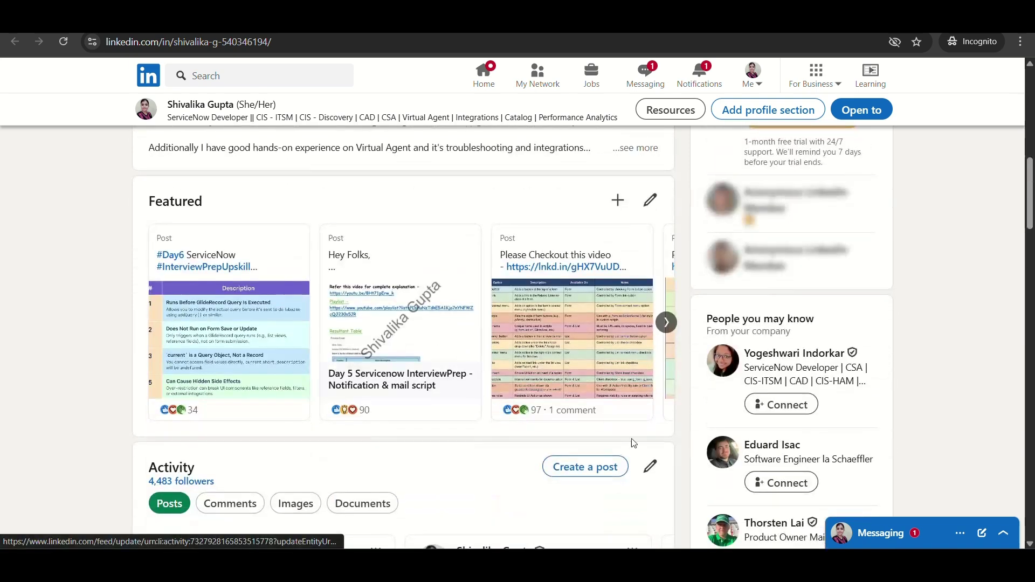
left_click(666, 323)
left_click(666, 322)
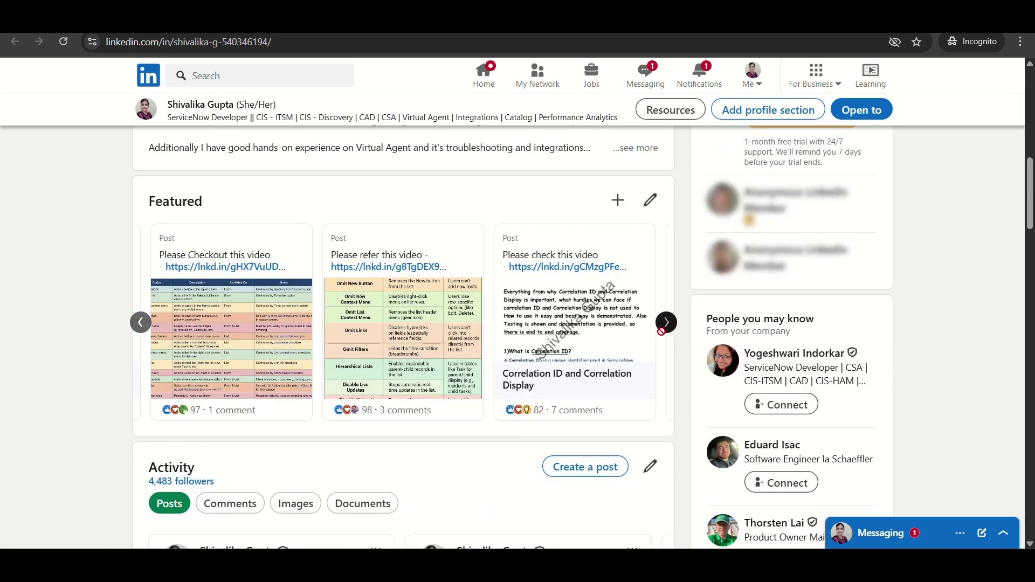
left_click(666, 322)
left_click(567, 324)
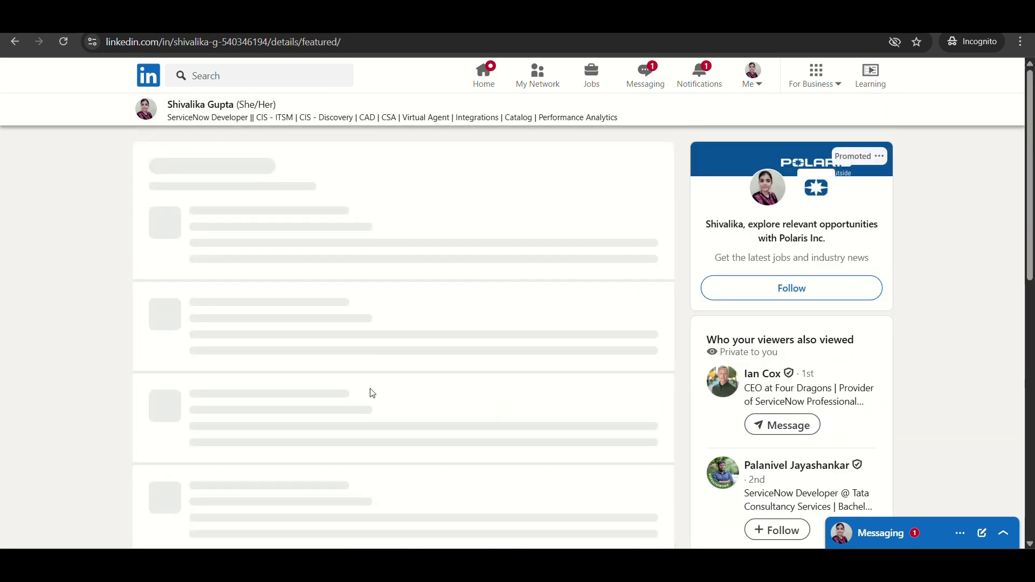
Find the "ITSM Interview Questions Part 2" post among the featured items and open it
scroll(393, 378, "down", 5)
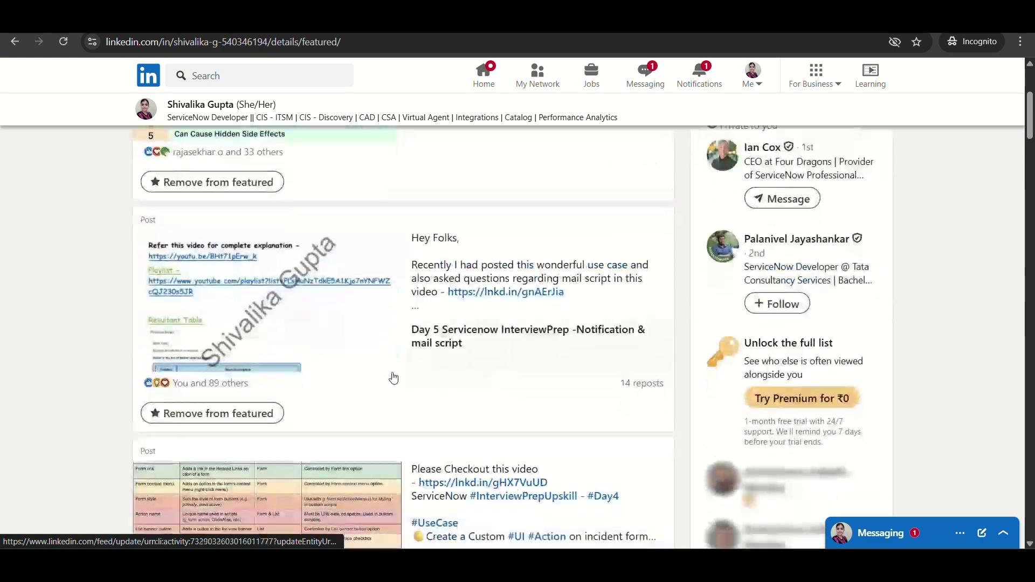
scroll(393, 377, "down", 15)
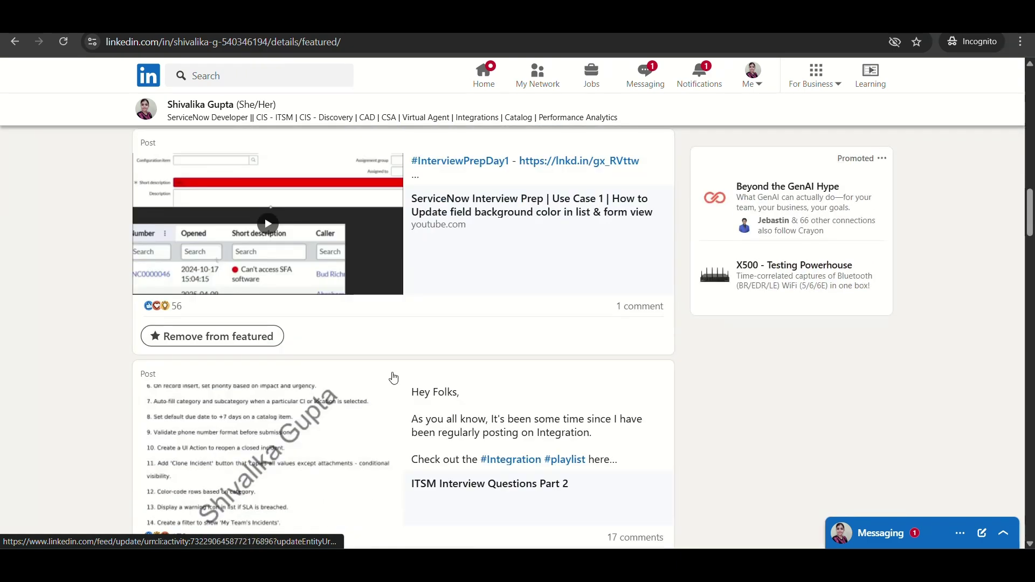
left_click(394, 377)
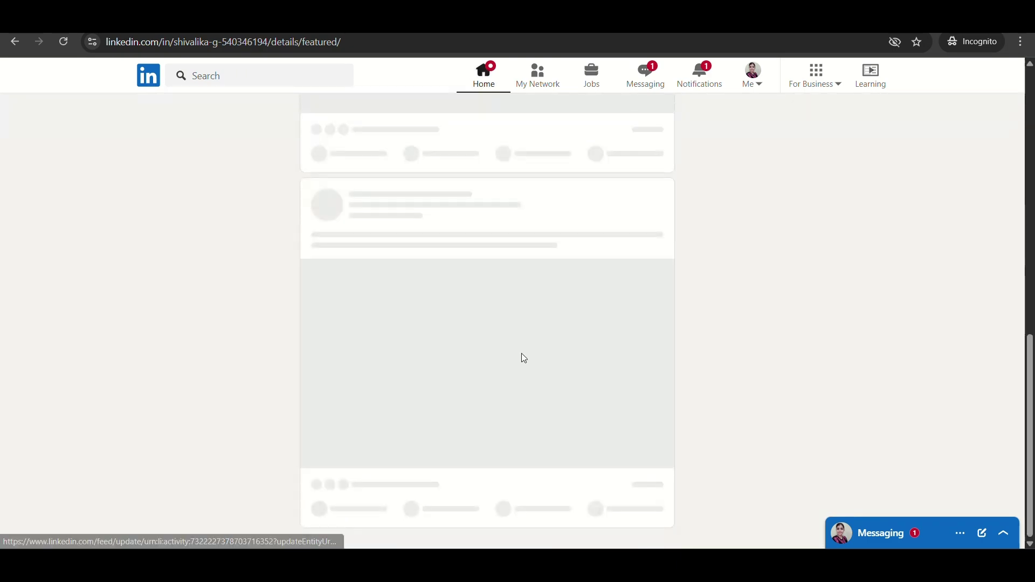
Open the Part 1 post linked in the author's comment and review the questions in its Interview_ITSM document
scroll(532, 423, "down", 5)
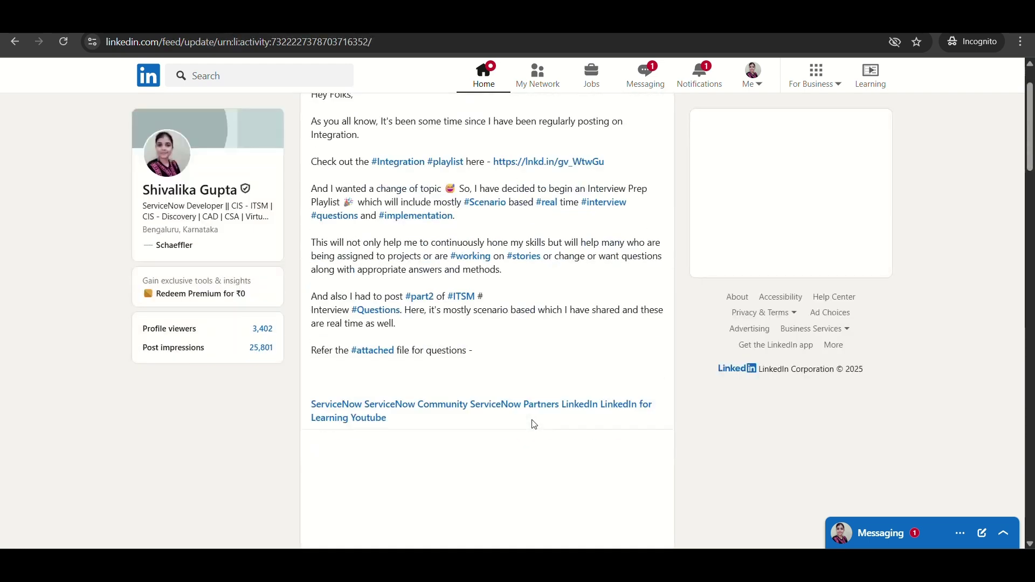
scroll(533, 424, "down", 10)
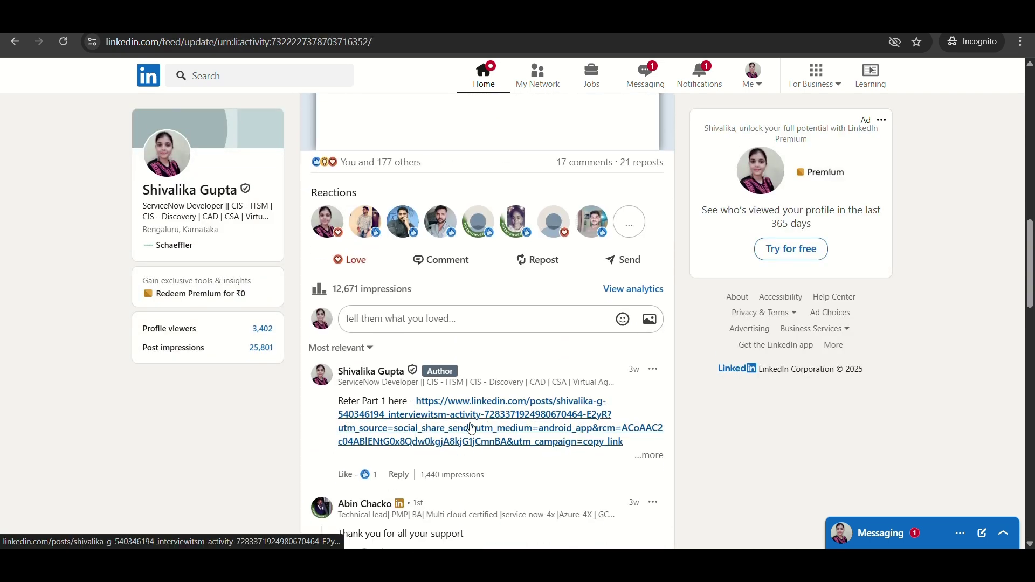
left_click(473, 428)
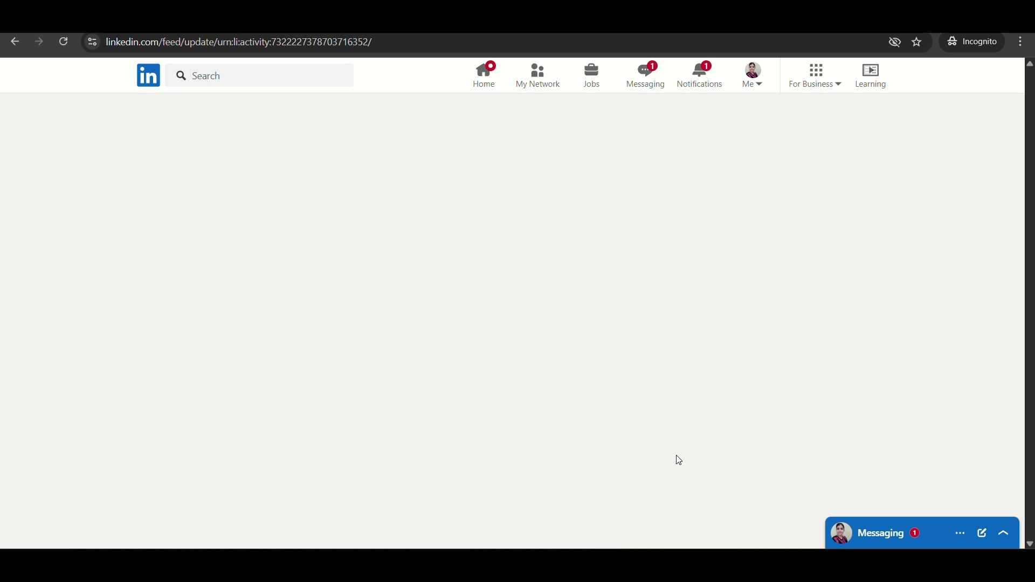
scroll(620, 421, "down", 8)
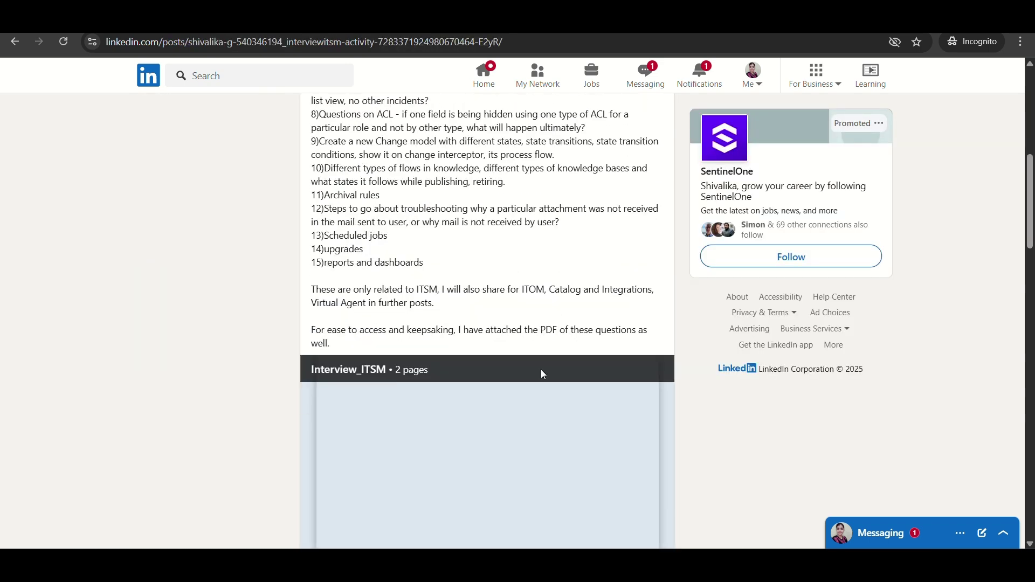
scroll(405, 259, "down", 2)
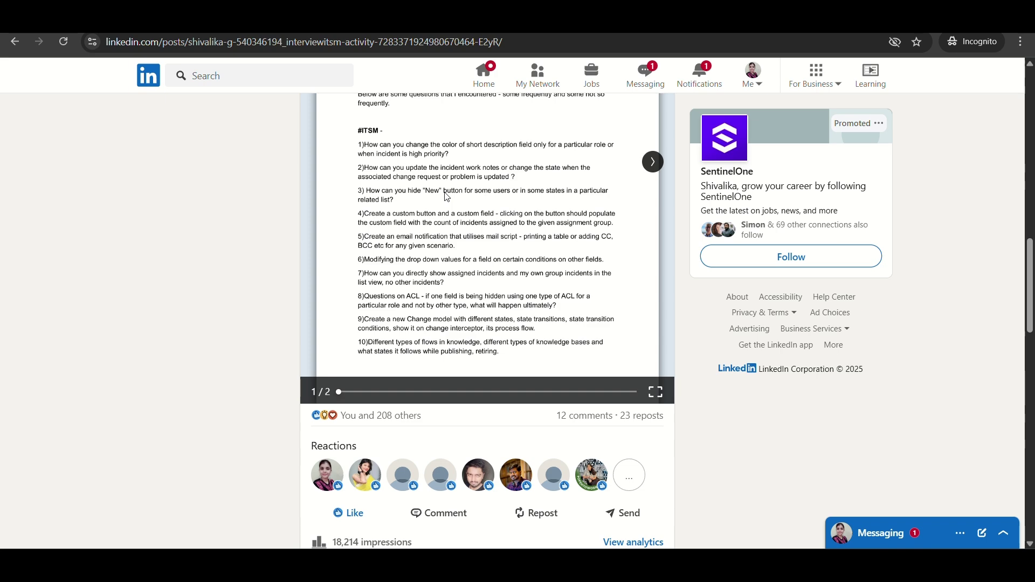
Switch back to the Servicenow Interview Prep playlist on YouTube and view the videos at its end
key("ctrl+Tab")
scroll(654, 431, "down", 3)
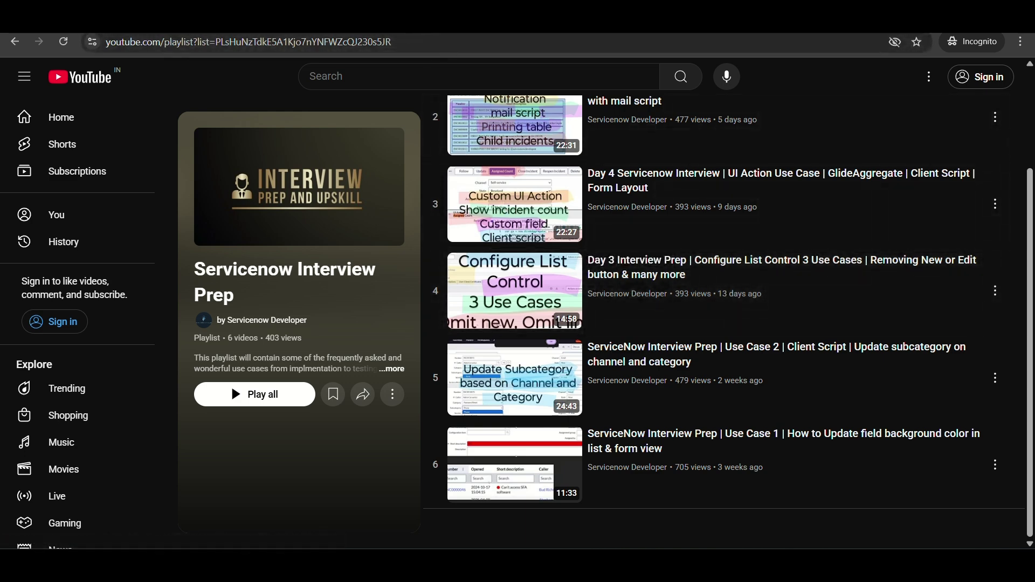
Switch to the Part 1 post on LinkedIn and review the ITSM interview questions in its document
key("ctrl+Tab")
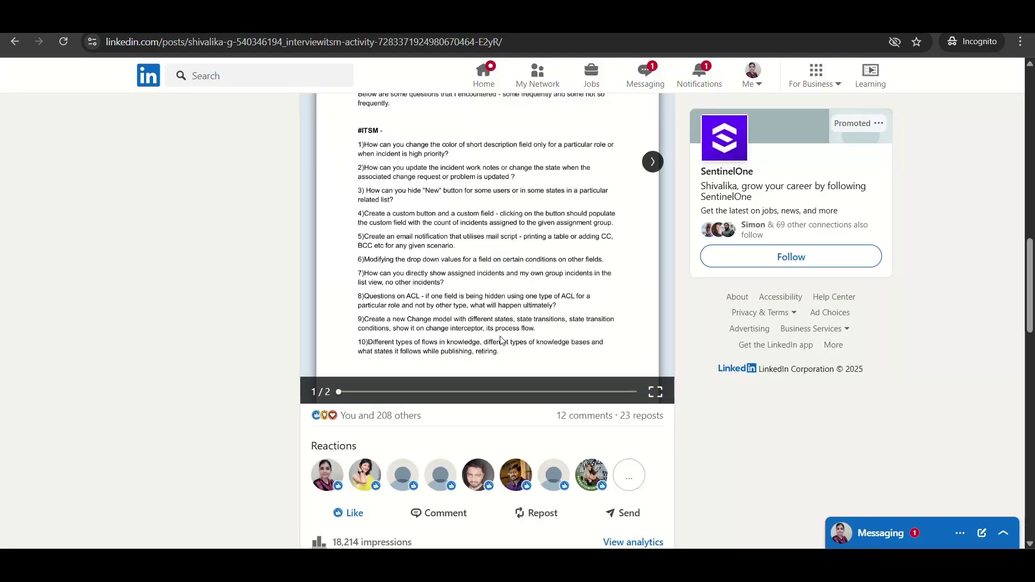
scroll(493, 329, "down", 1)
scroll(458, 318, "down", 1)
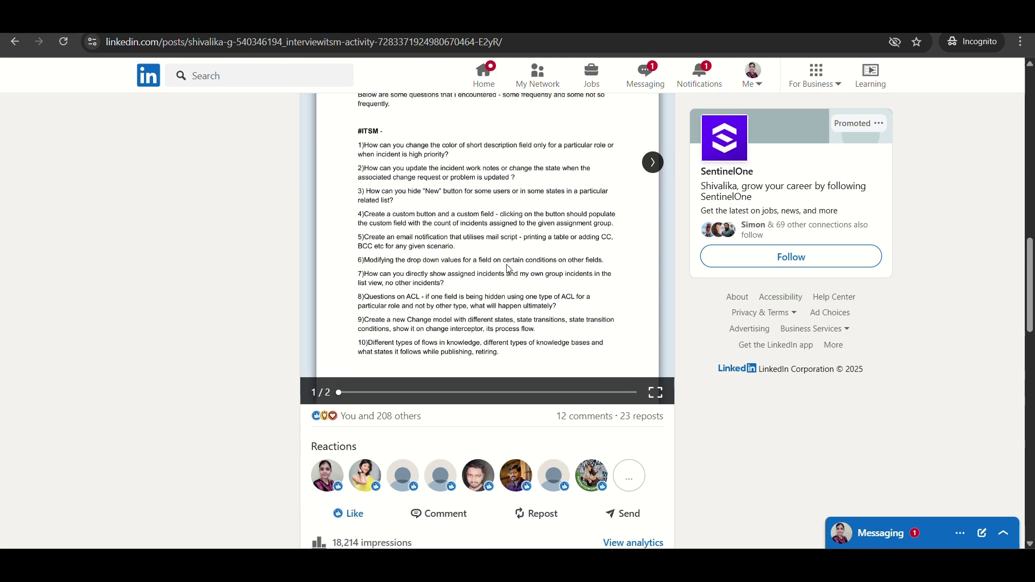
scroll(571, 274, "up", 3)
scroll(430, 314, "down", 4)
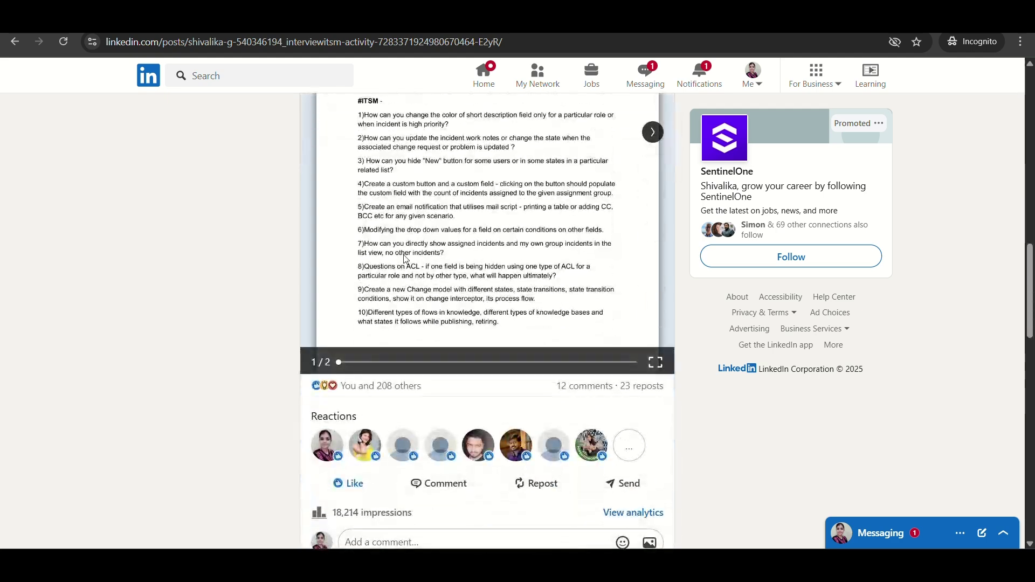
Return to the Servicenow Interview Prep playlist on YouTube and view the videos at its beginning
key("alt+Tab")
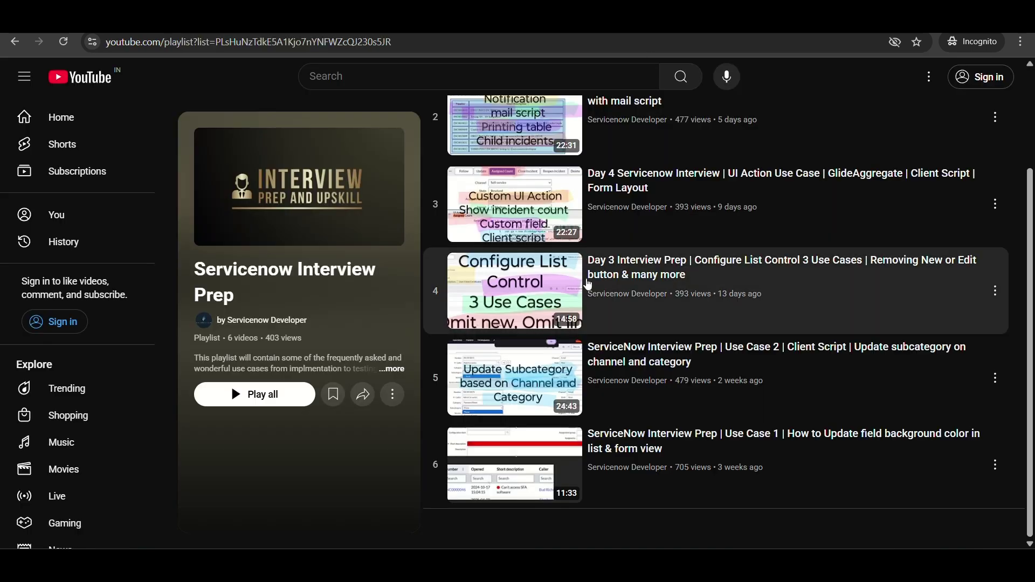
scroll(582, 366, "up", 1)
scroll(582, 366, "up", 2)
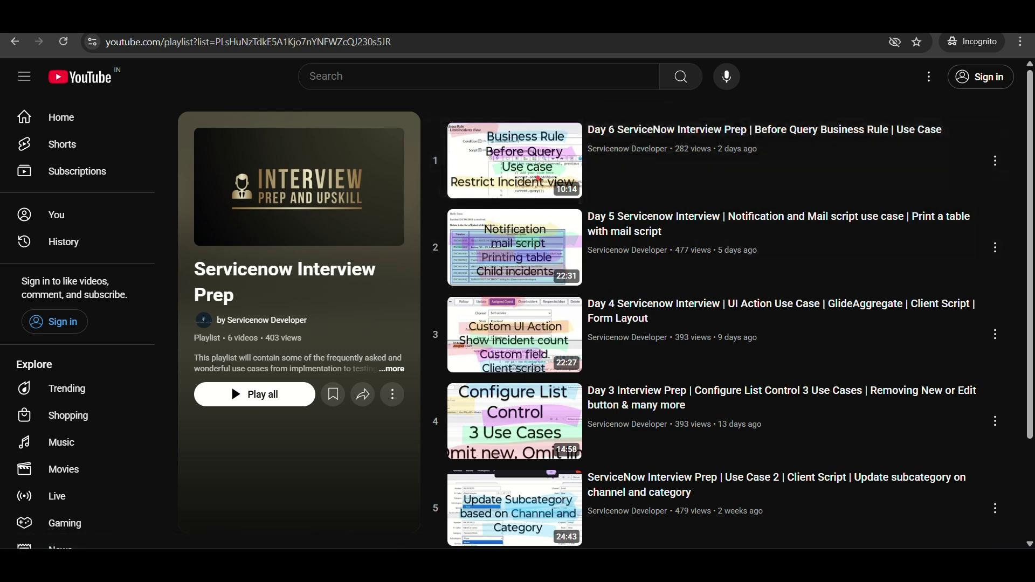
Switch to the ServiceNow developer instance and elevate the session's role to security_admin
key("ctrl+Tab")
key("ctrl+shift+Tab")
key("ctrl+Tab")
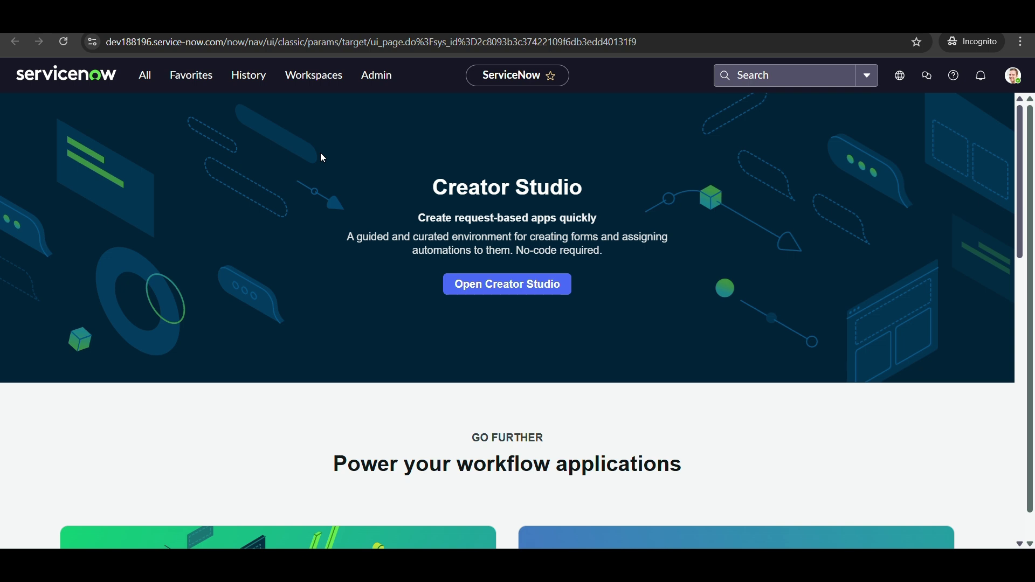
left_click(143, 76)
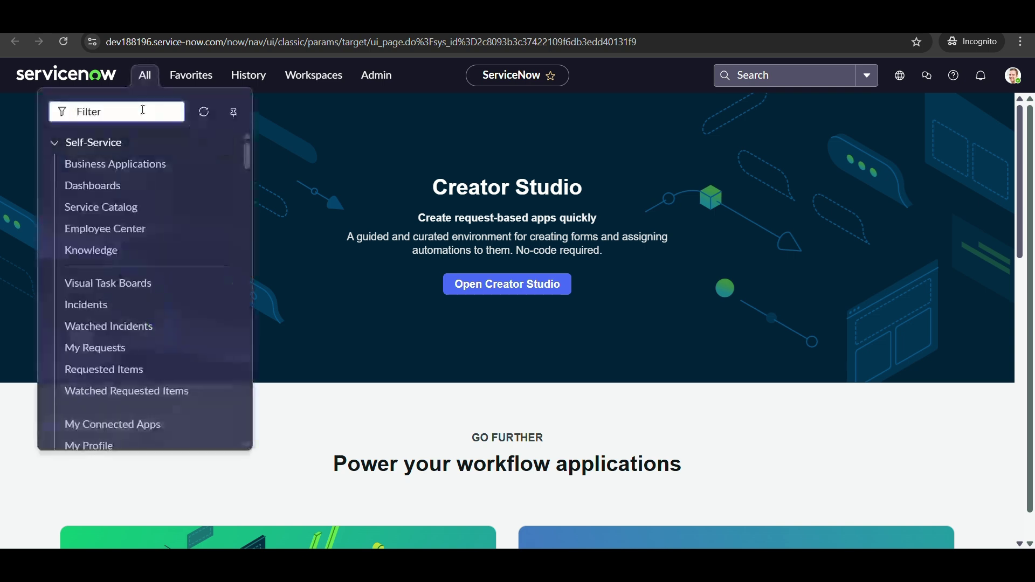
left_click(1012, 80)
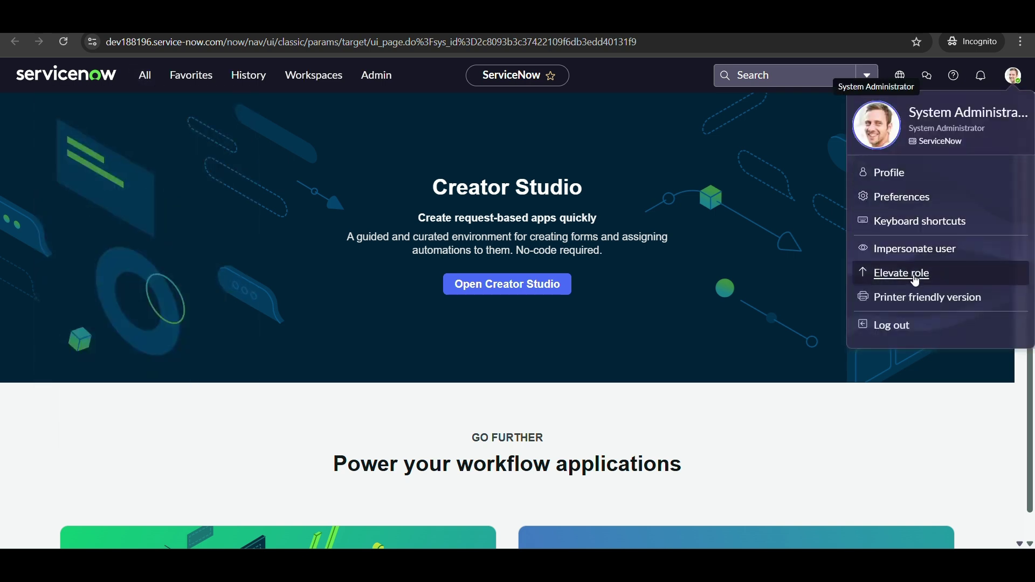
left_click(890, 276)
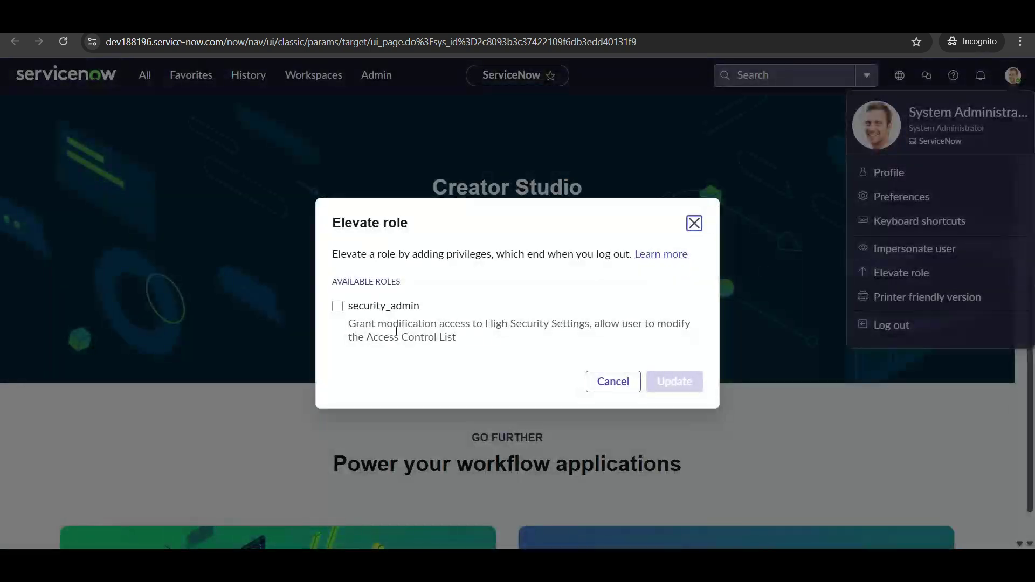
left_click(338, 306)
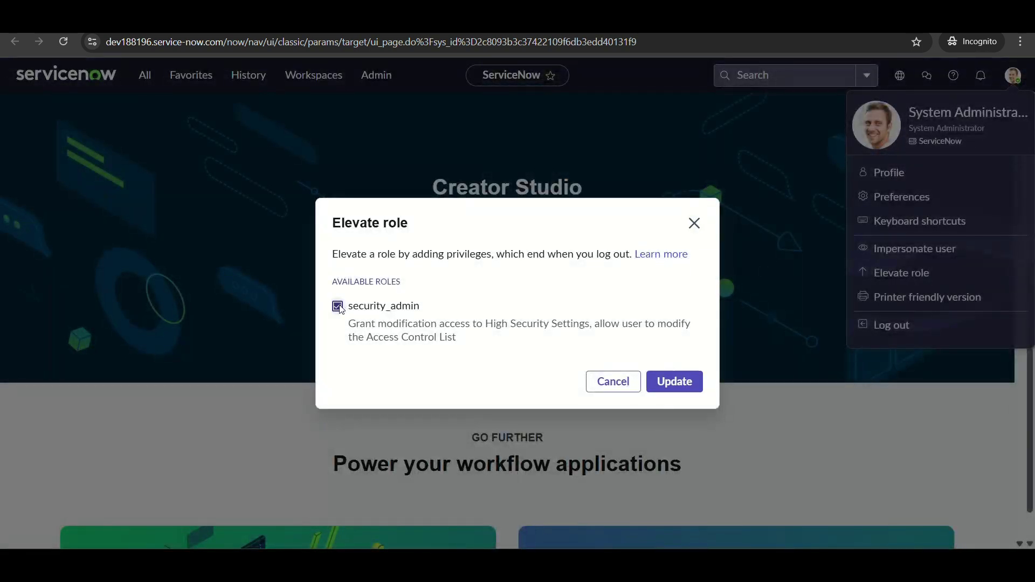
left_click(663, 389)
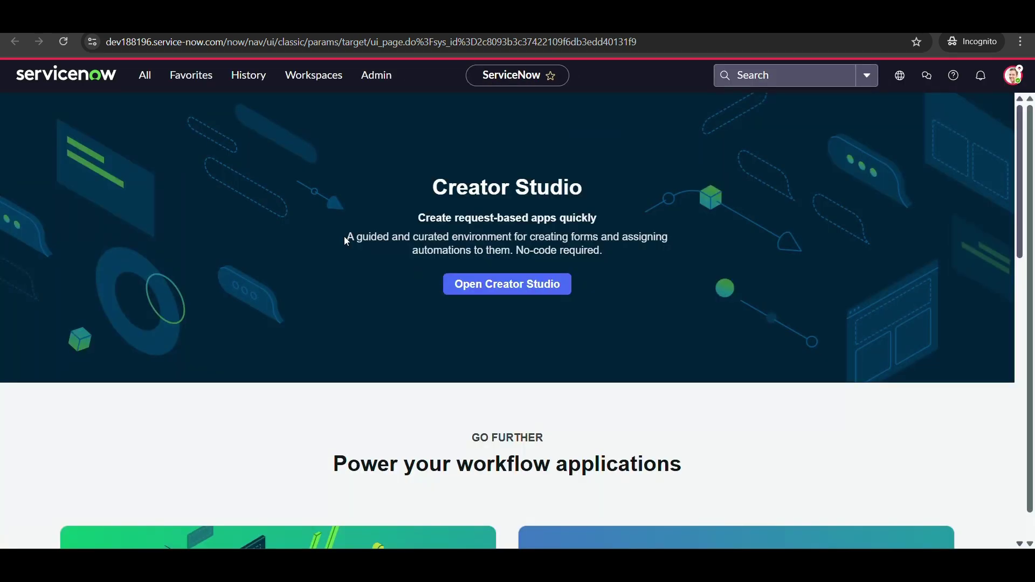
Find Access Control (ACL) under System Security and start a new access control record
left_click(145, 75)
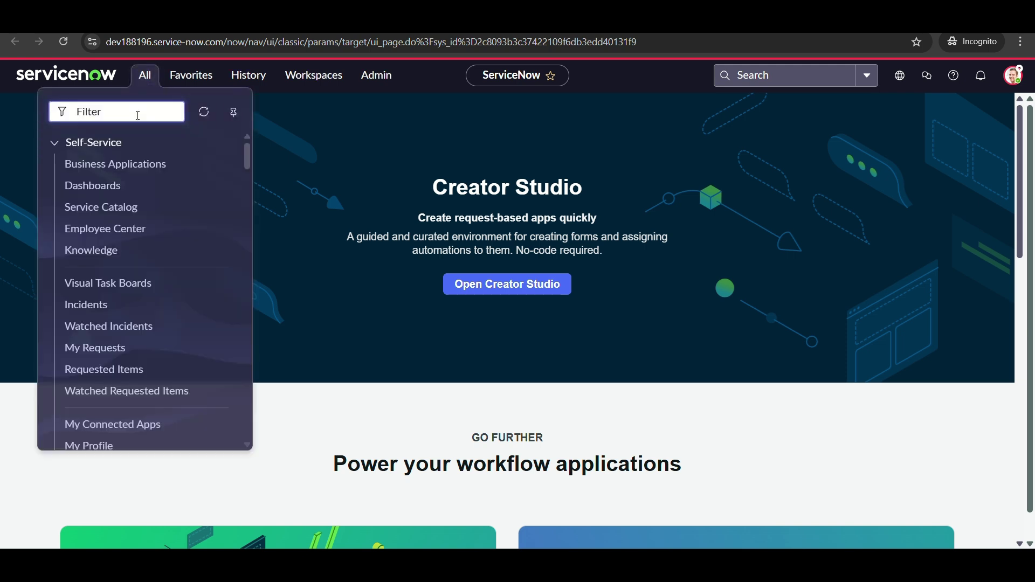
type("Access contrl")
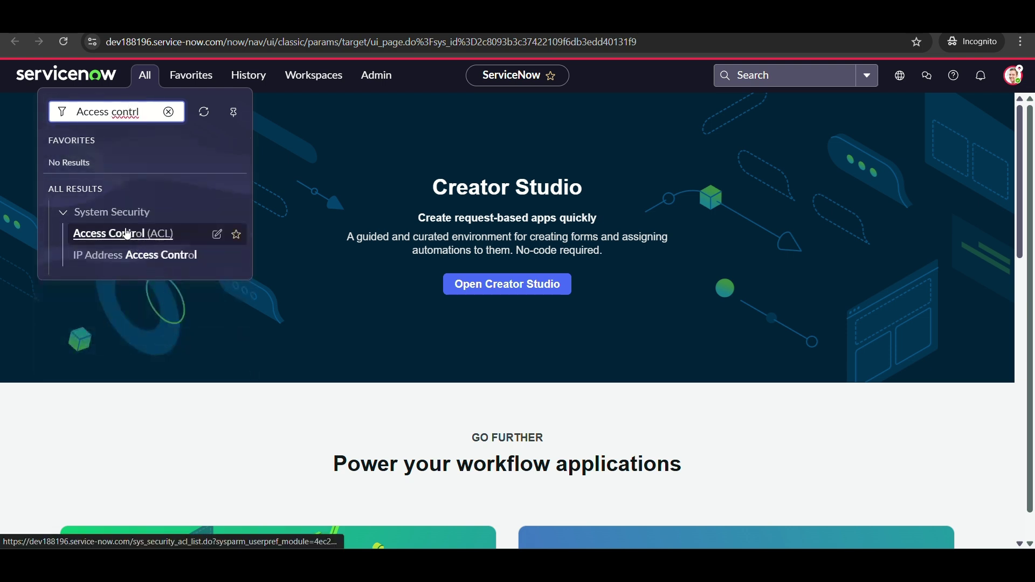
left_click(116, 235)
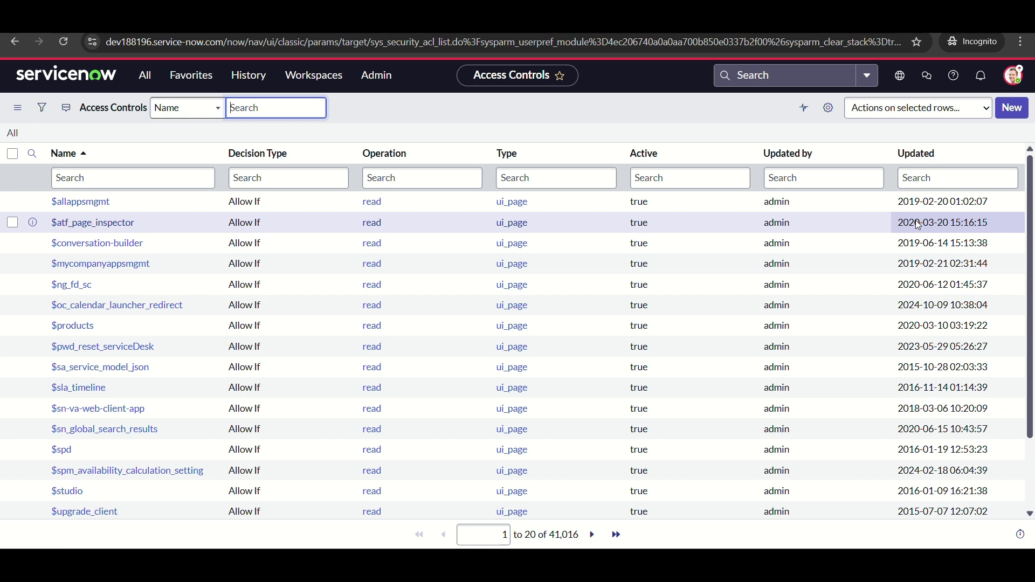
left_click(1012, 111)
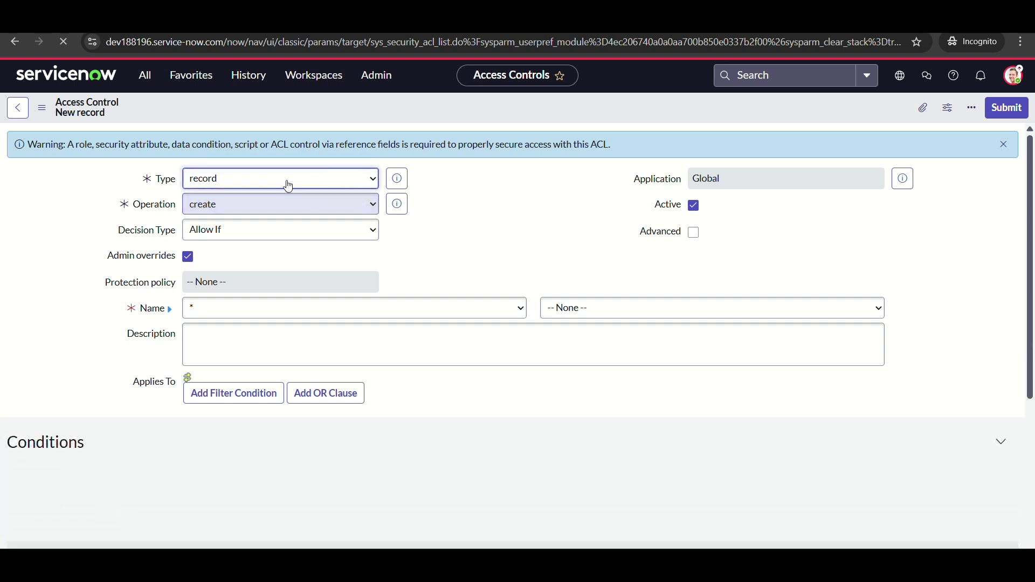
Set the new access control's type to record and its operation to read
left_click(332, 177)
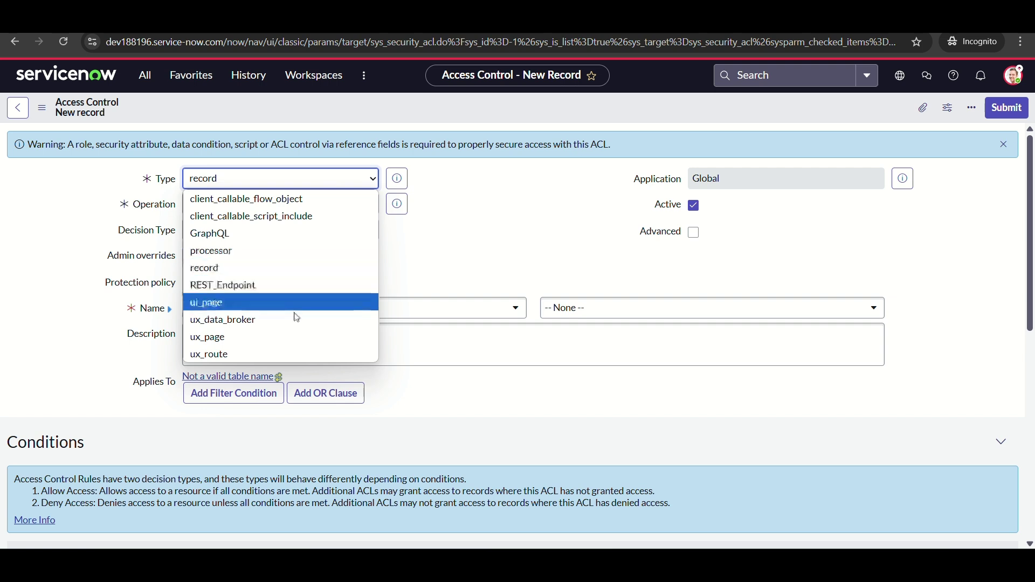
left_click(261, 270)
left_click(228, 204)
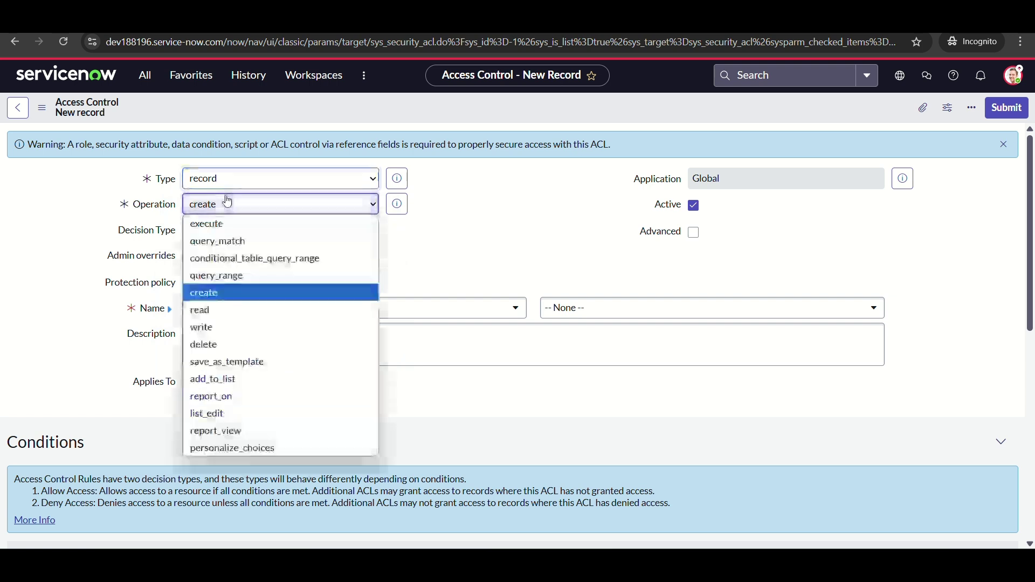
left_click(213, 310)
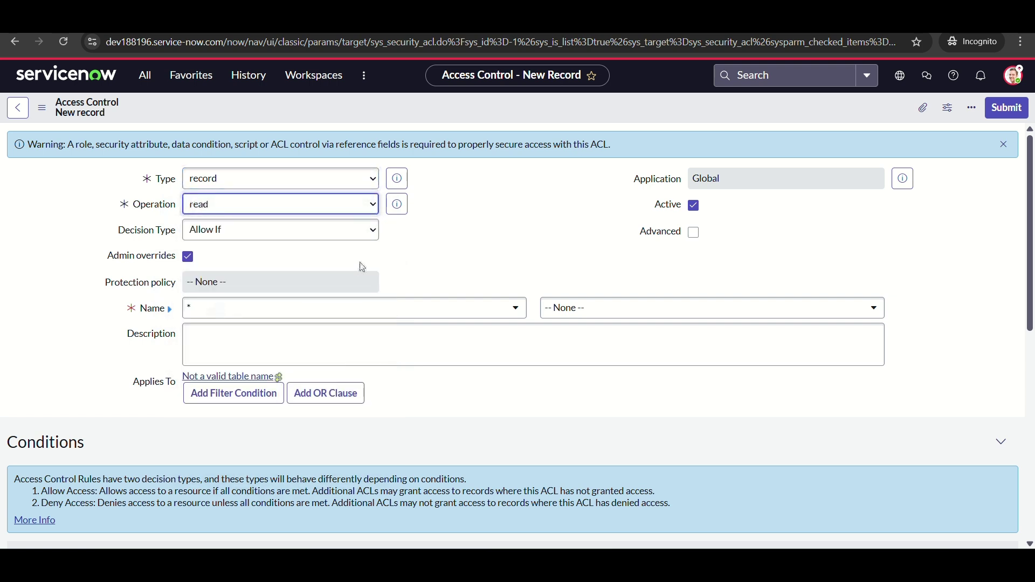
Review the Decision Type options of the access control and choose Deny Unless
left_click(325, 241)
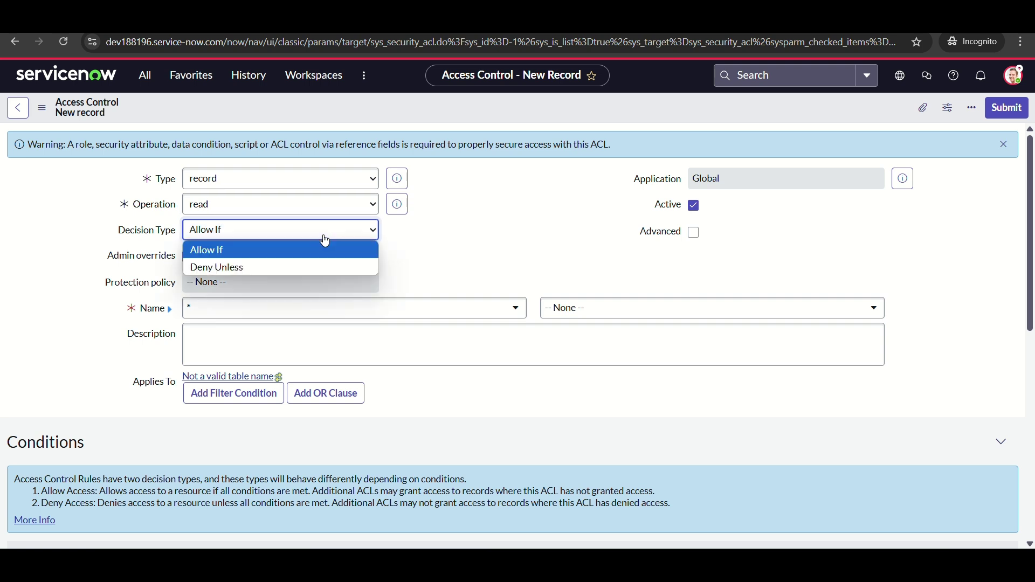
left_click(466, 240)
left_click(357, 235)
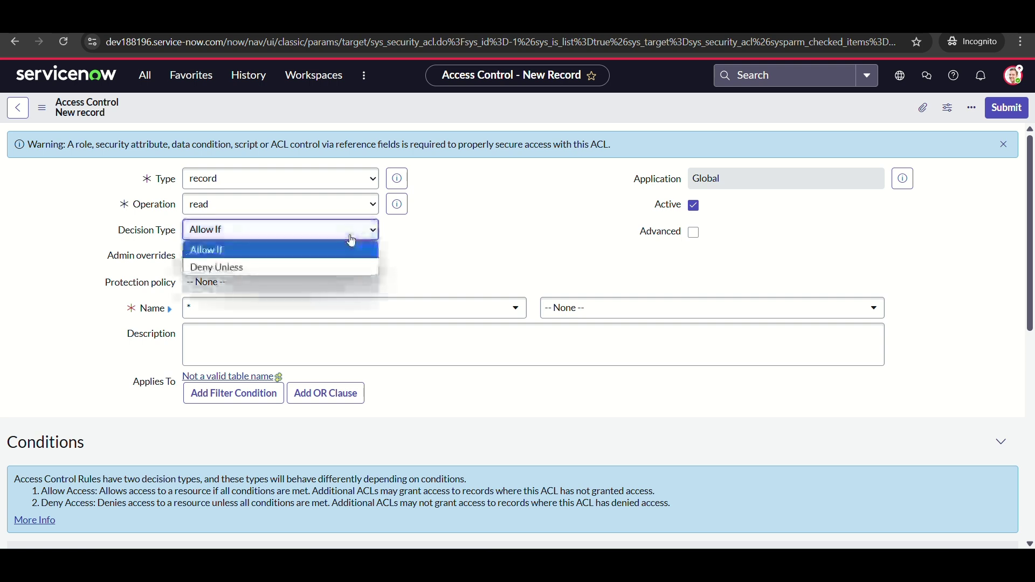
left_click(518, 253)
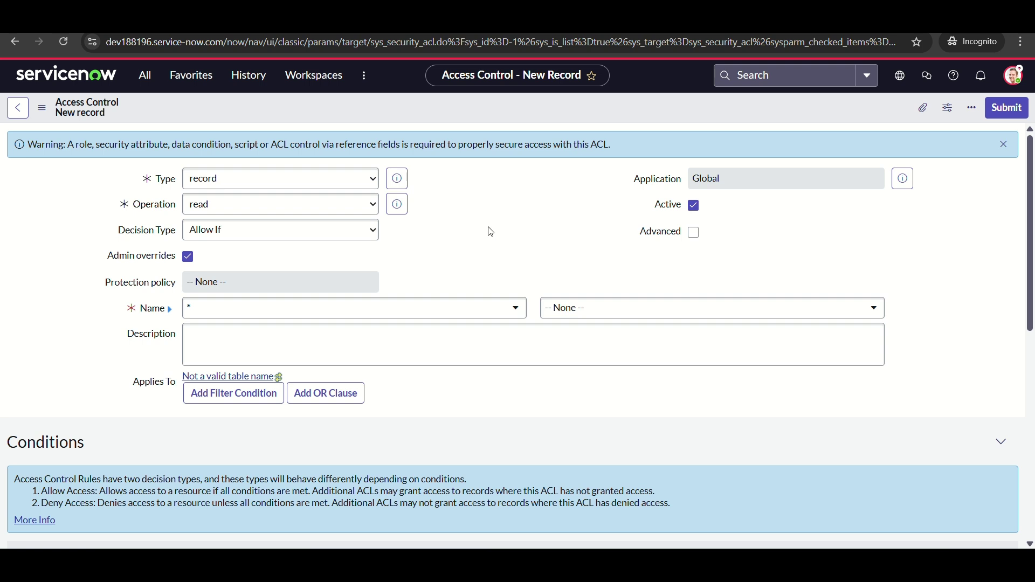
left_click(296, 237)
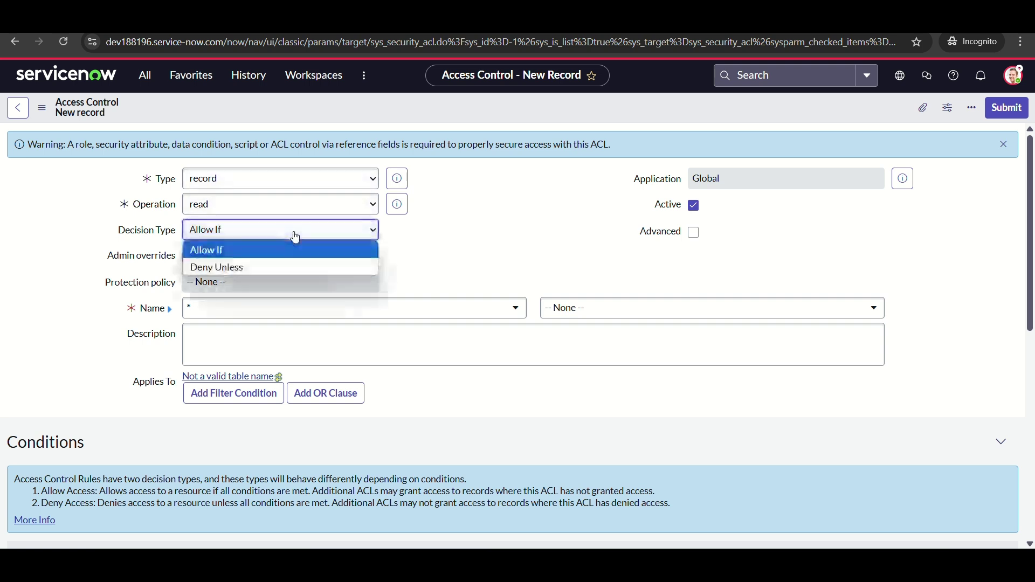
left_click(515, 263)
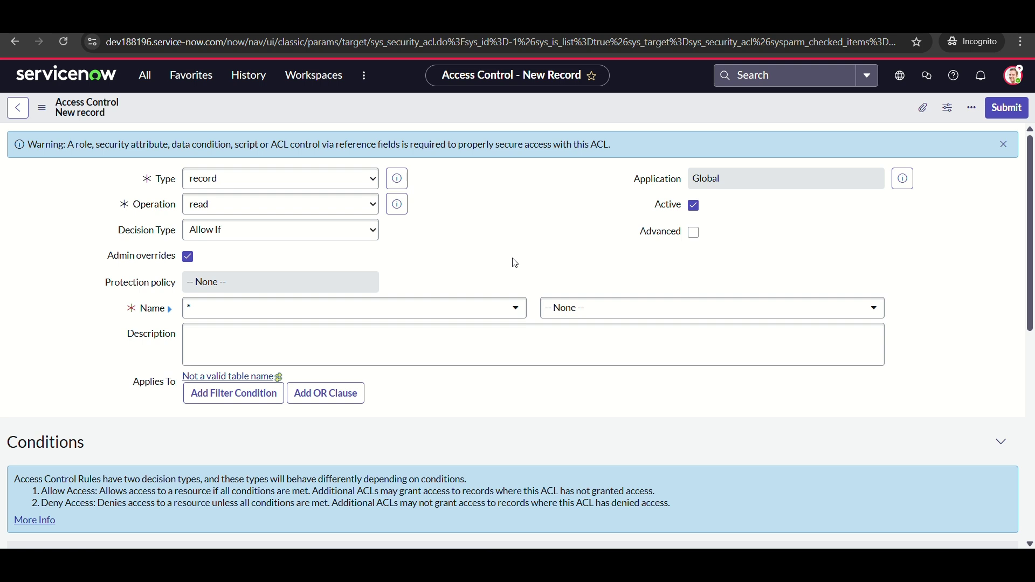
left_click(285, 231)
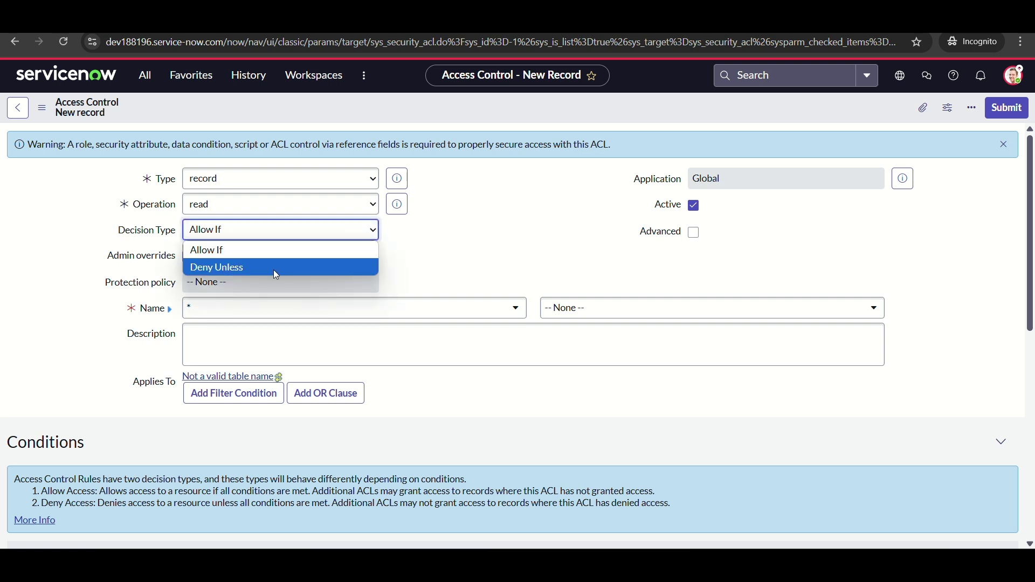
left_click(273, 270)
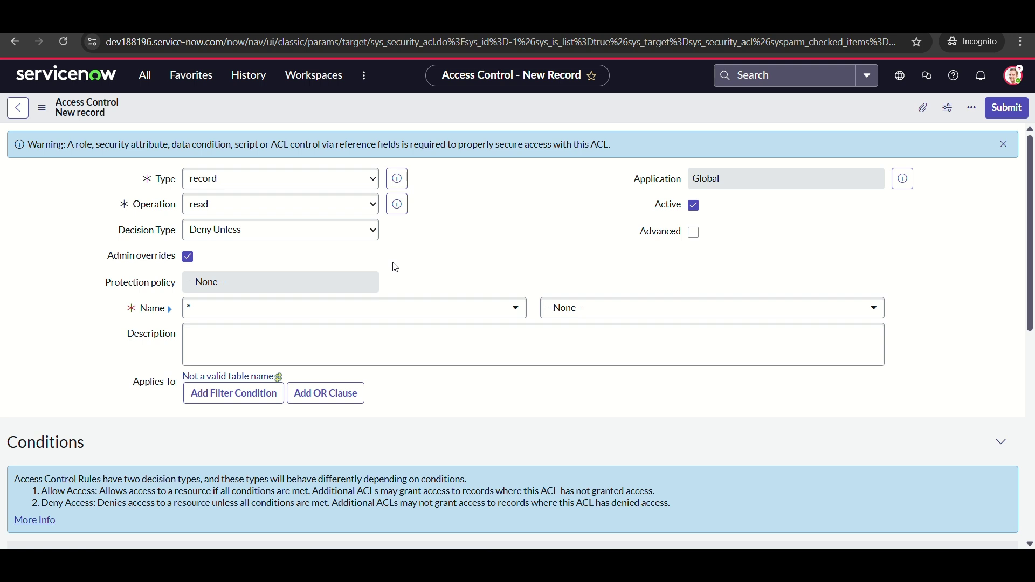
Set the access control's Name to the Incident [incident] table
left_click(301, 310)
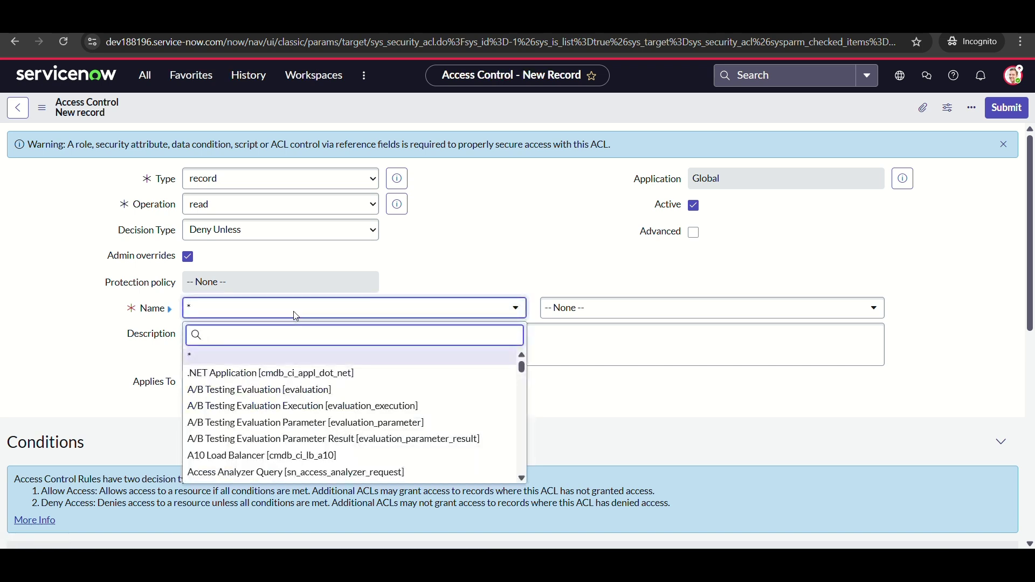
type("incident")
key("Return")
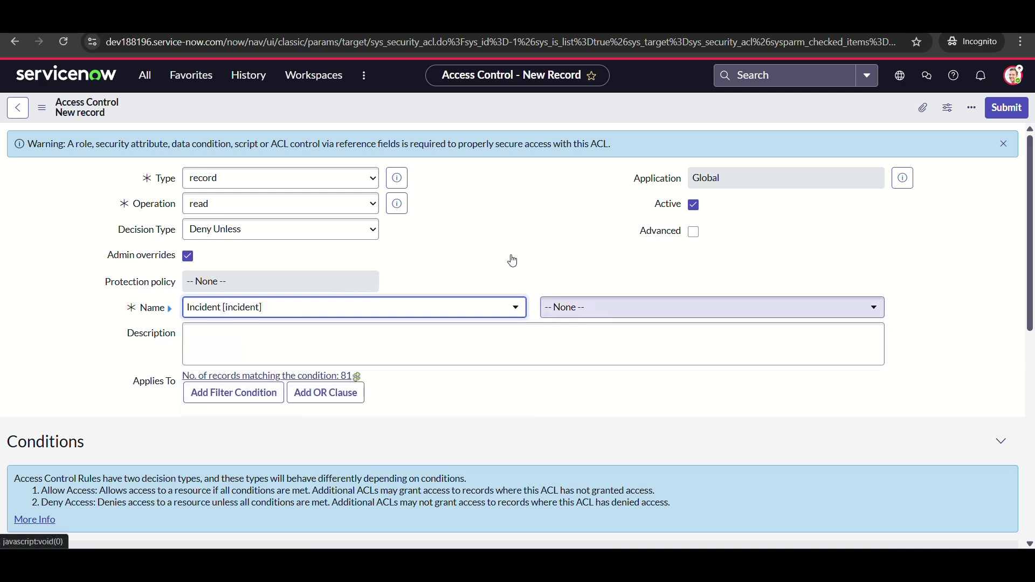
Turn off Admin overrides for the Incident access control
scroll(502, 280, "down", 2)
scroll(470, 330, "down", 4)
scroll(470, 329, "up", 3)
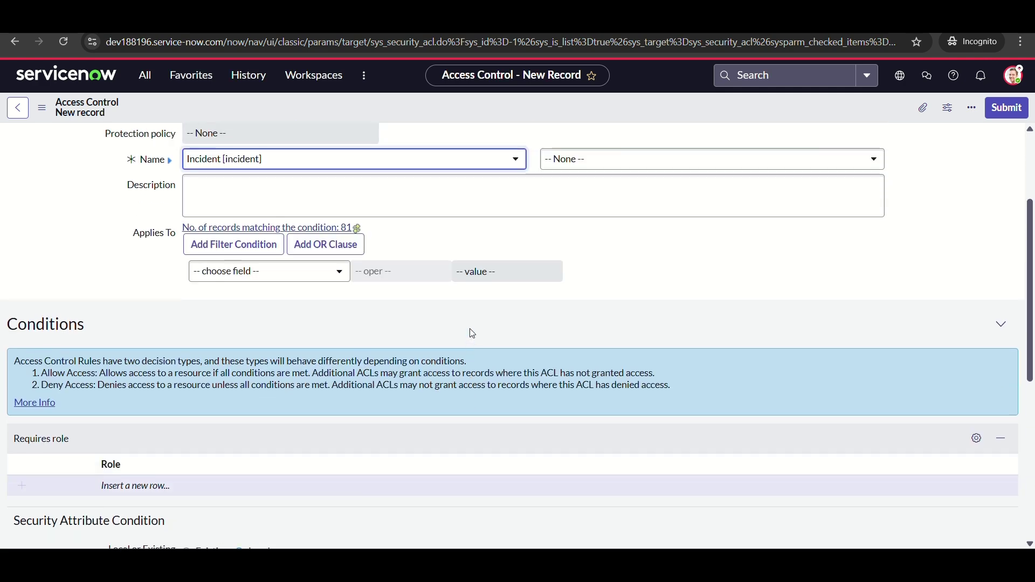
scroll(470, 328, "down", 4)
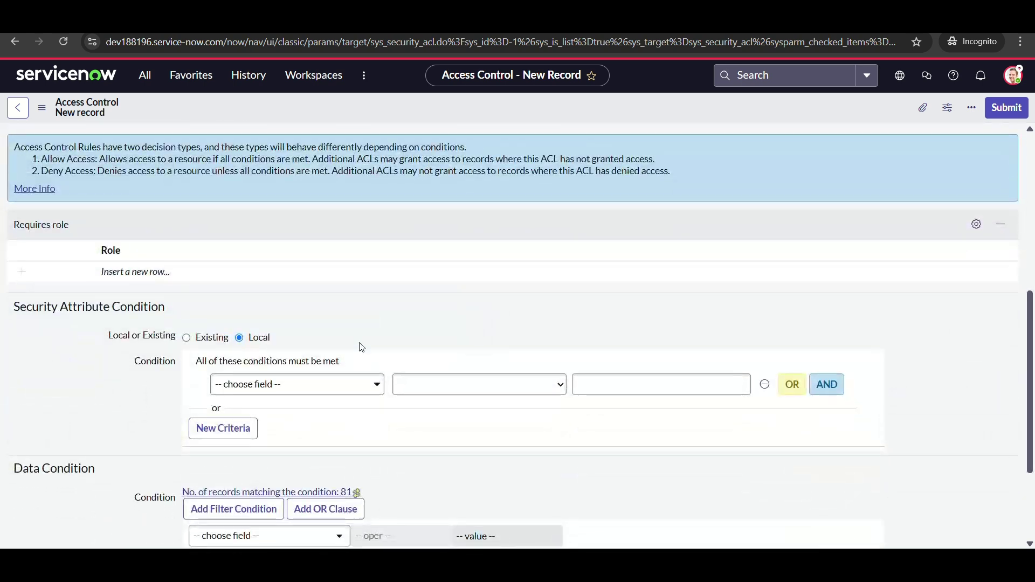
scroll(355, 337, "down", 1)
scroll(350, 327, "up", 7)
scroll(342, 317, "down", 6)
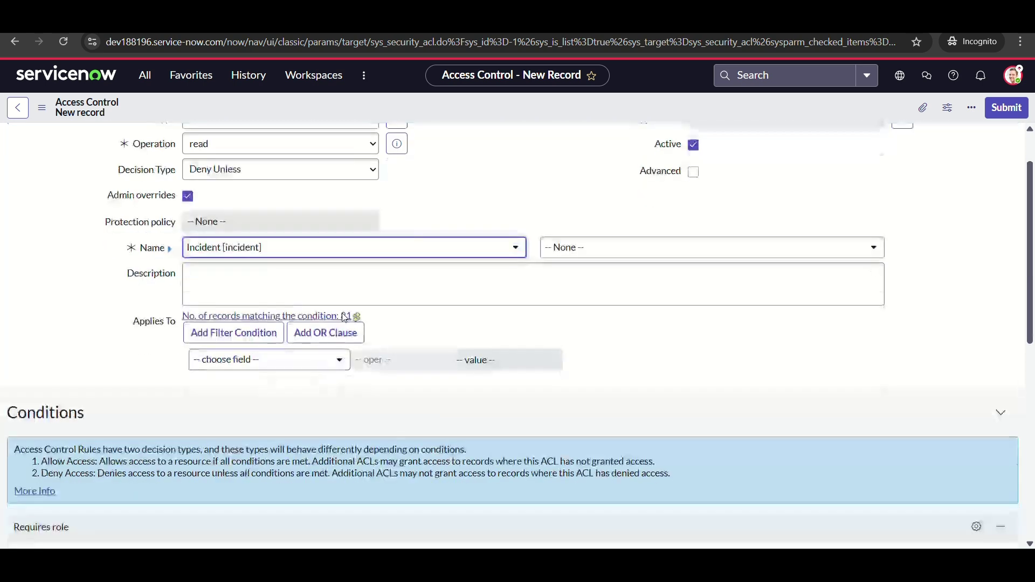
scroll(344, 317, "up", 7)
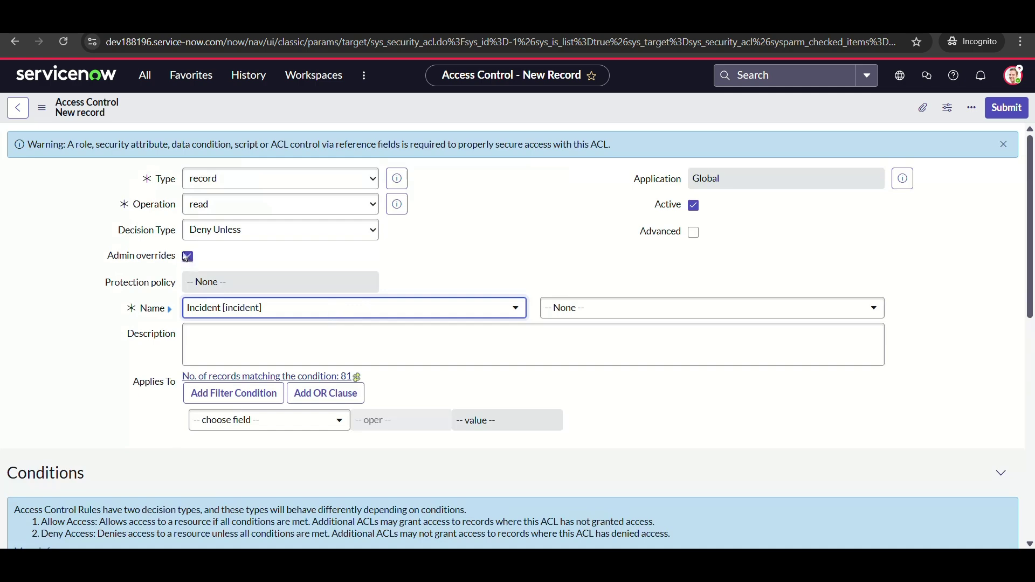
scroll(435, 389, "down", 5)
scroll(409, 365, "up", 5)
left_click(187, 257)
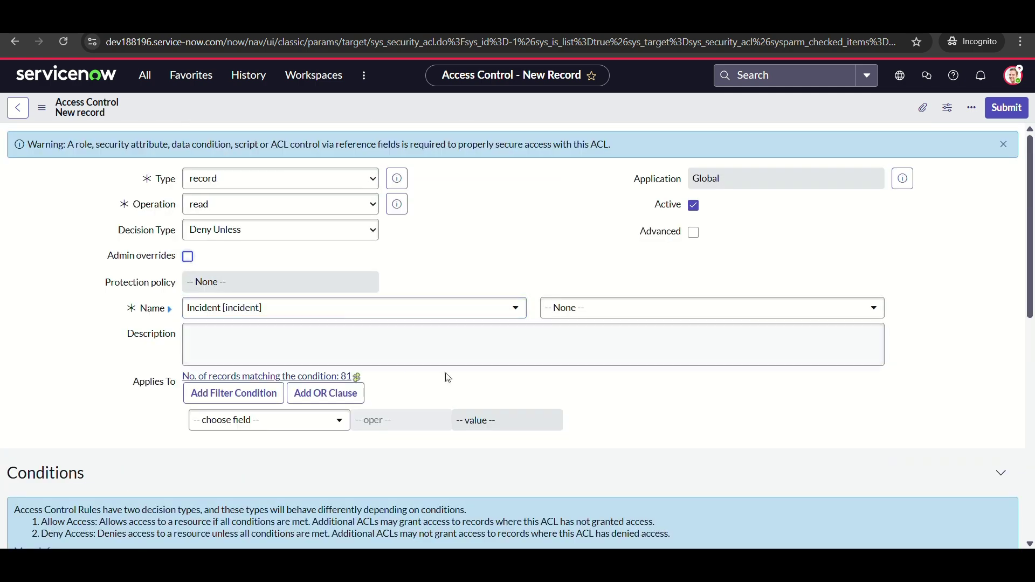
Set the access control's data condition to Caller is (dynamic) Me
scroll(446, 374, "down", 8)
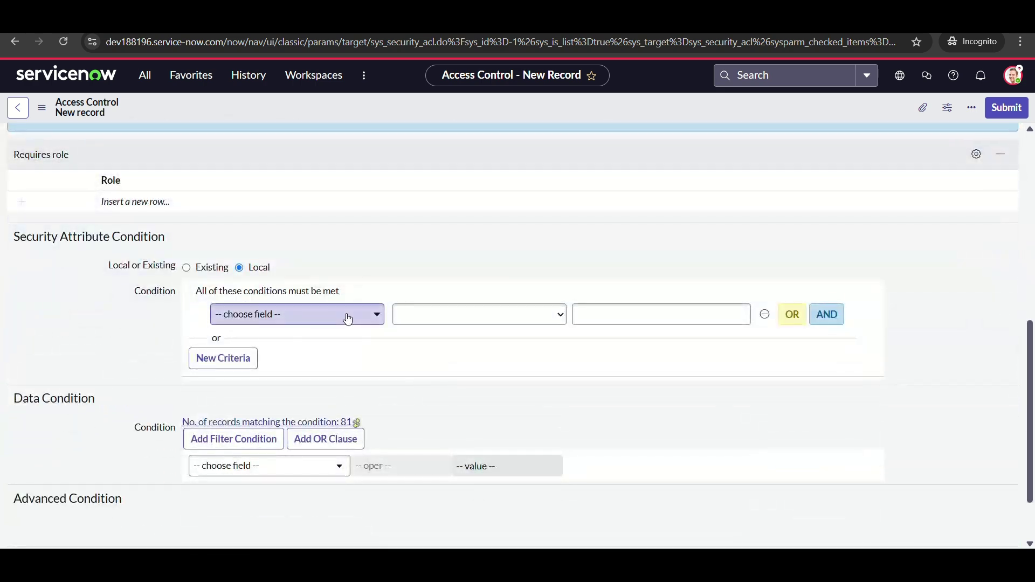
scroll(361, 306, "down", 2)
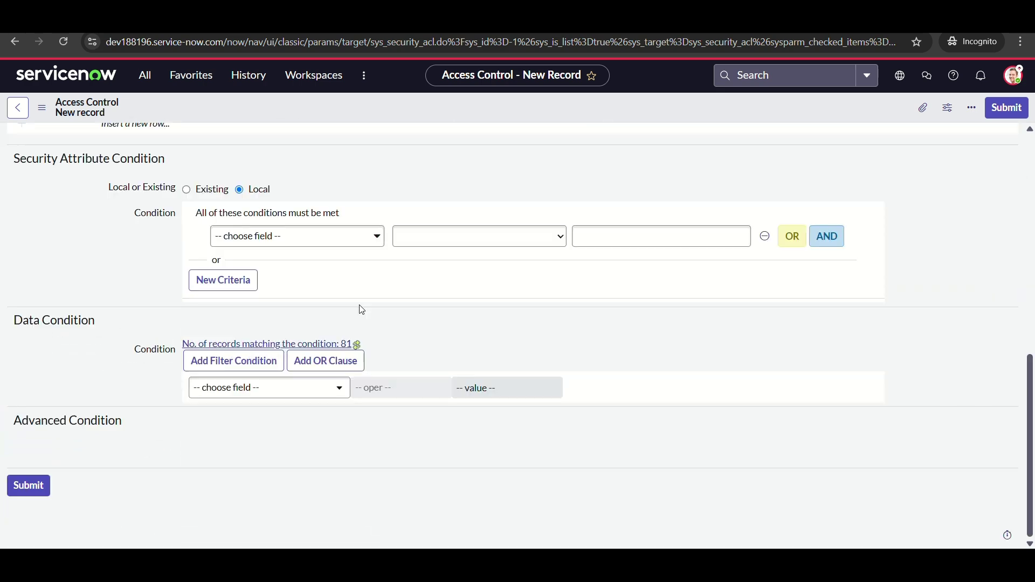
left_click(299, 399)
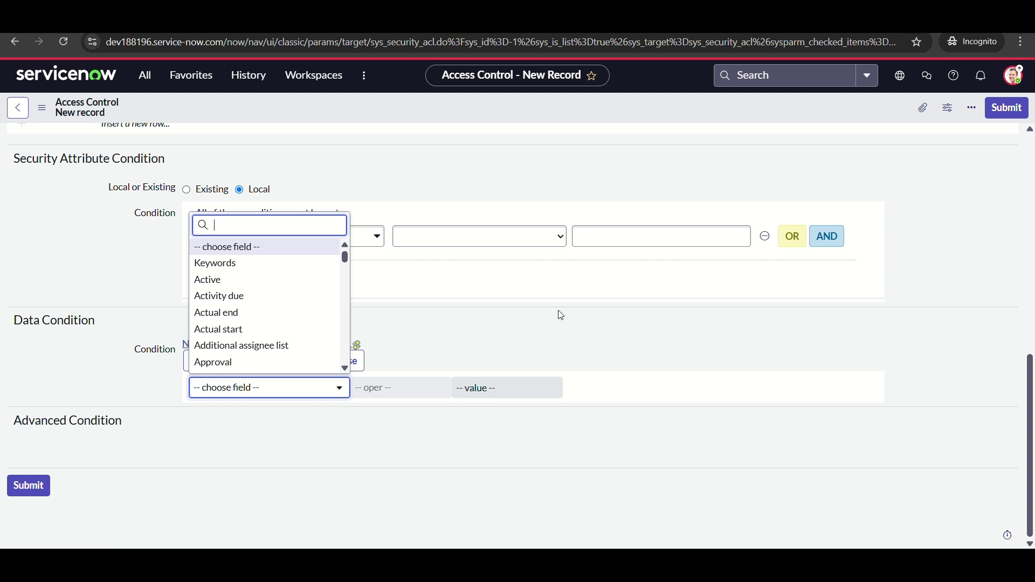
type("ca;;er")
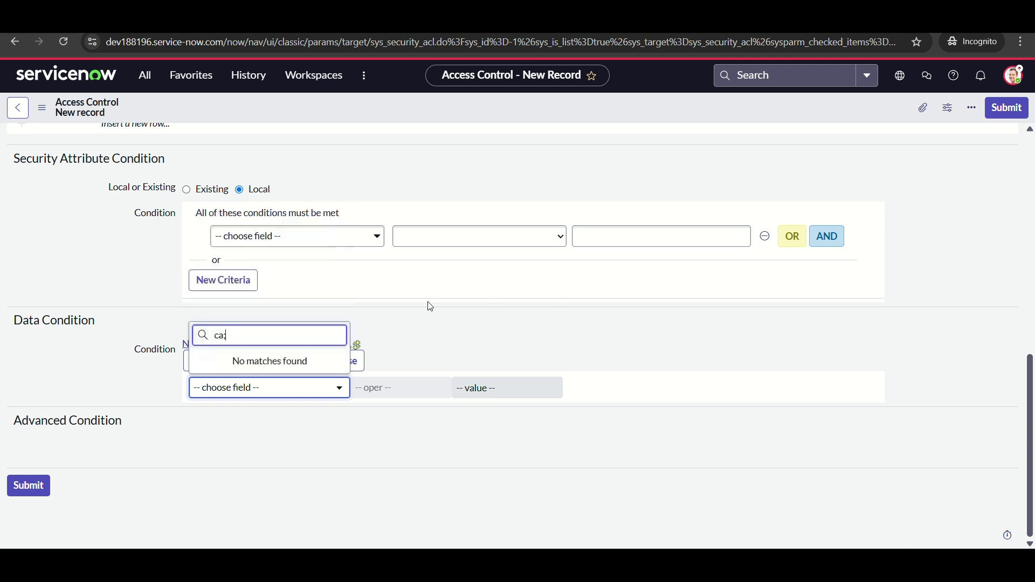
key("BackSpace")
key("BackSpace")
key("BackSpace")
key("BackSpace")
type("l")
key("Return")
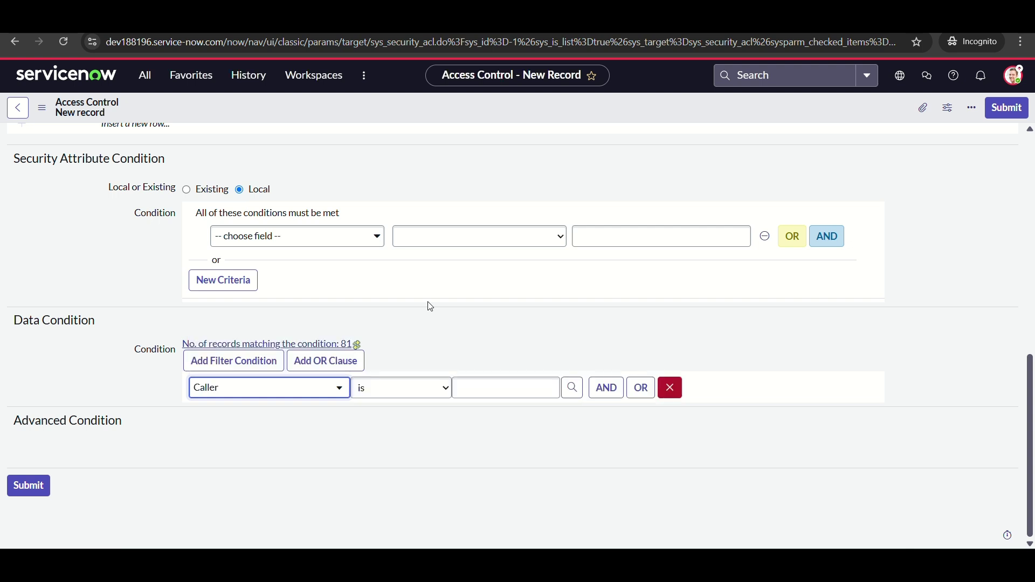
left_click(430, 388)
left_click(423, 366)
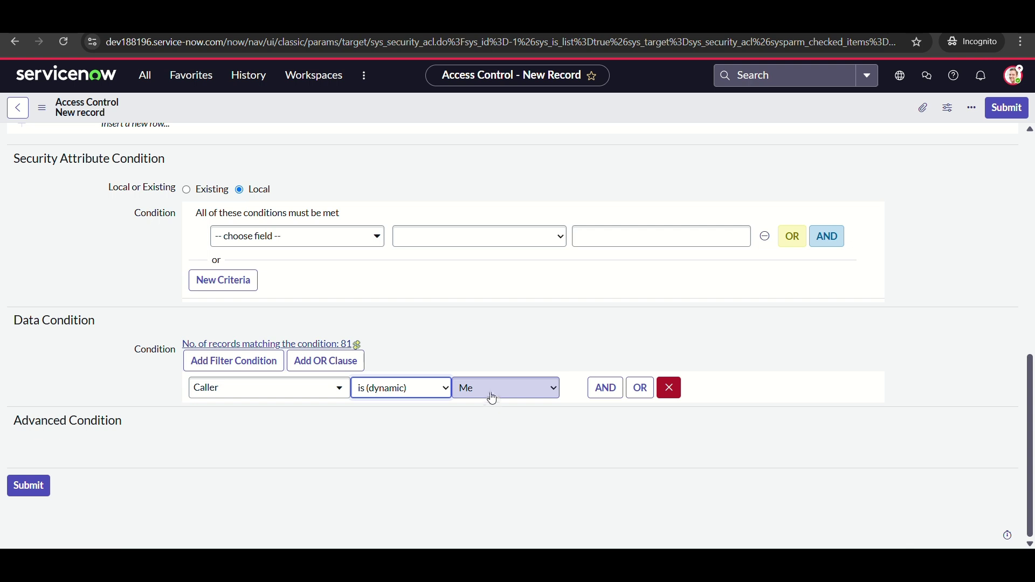
Add an OR clause to the data condition: Assigned to is (dynamic) Me
left_click(637, 393)
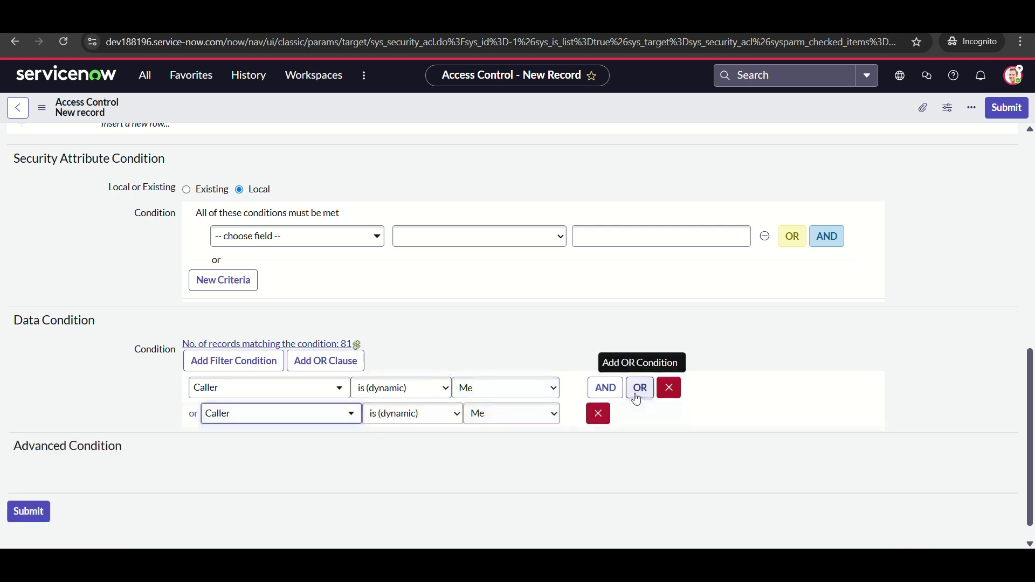
left_click(307, 420)
type("assigned")
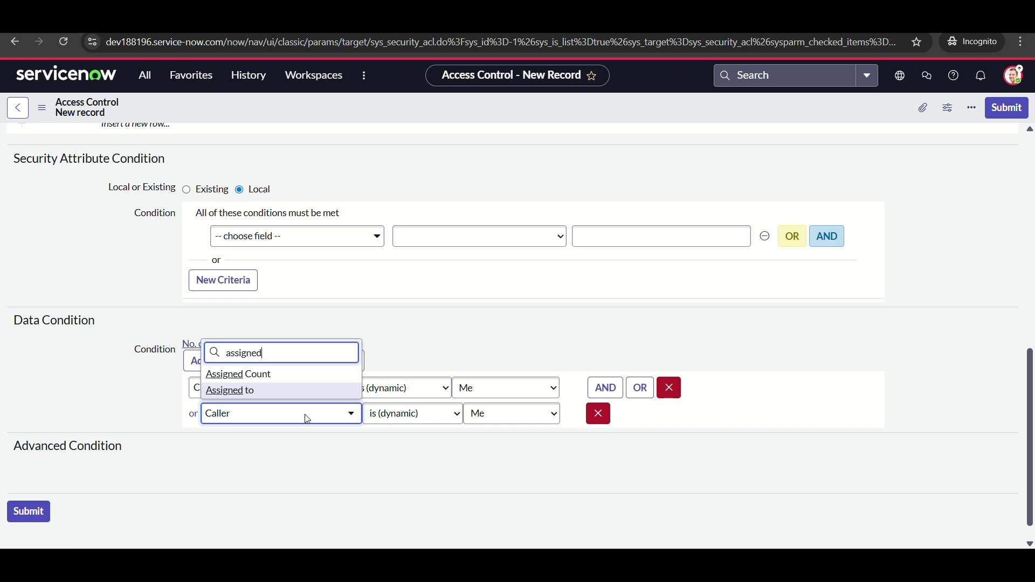
key("Up")
key("Down")
key("Return")
left_click(388, 414)
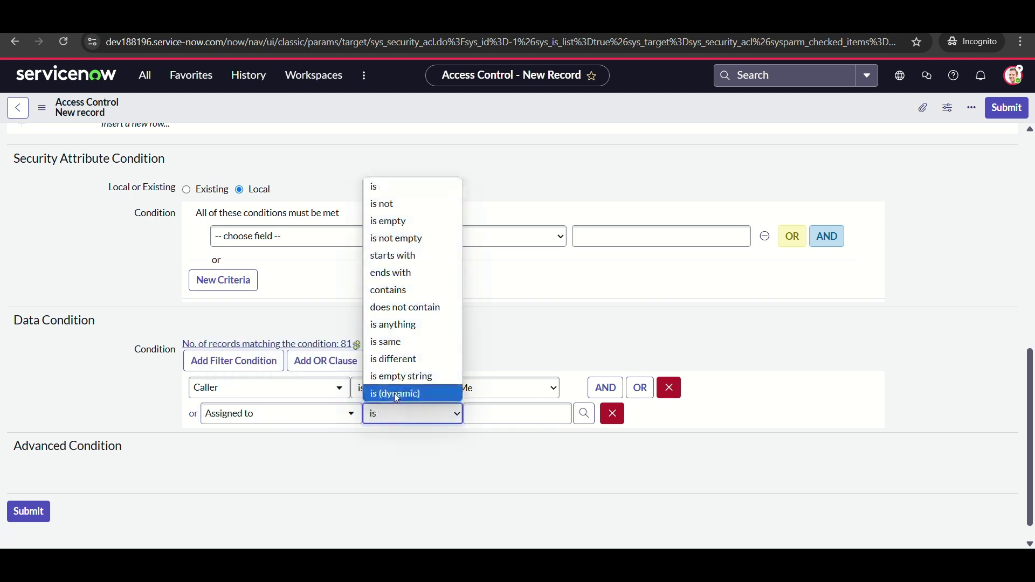
left_click(398, 393)
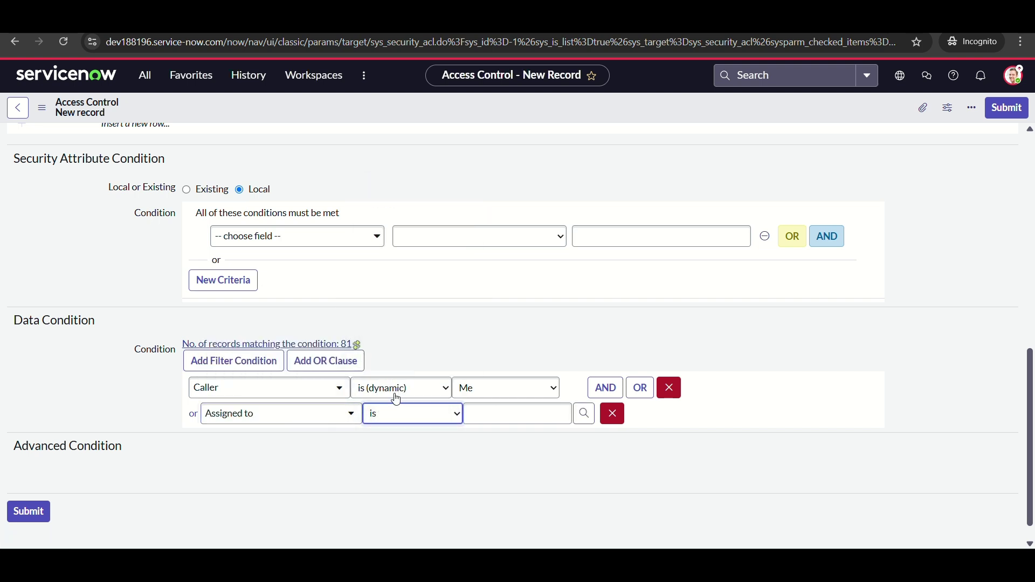
Add another OR clause to the data condition: Assignment group is (dynamic) One of My Groups
left_click(640, 388)
left_click(263, 451)
type("Assigne")
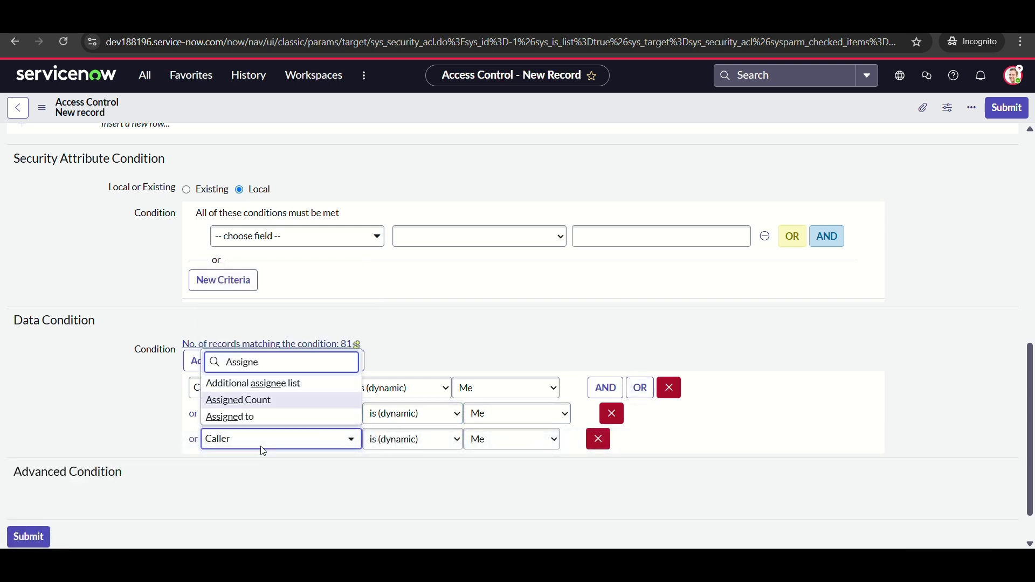
key("BackSpace")
key("Down")
key("Down")
key("Down")
key("Return")
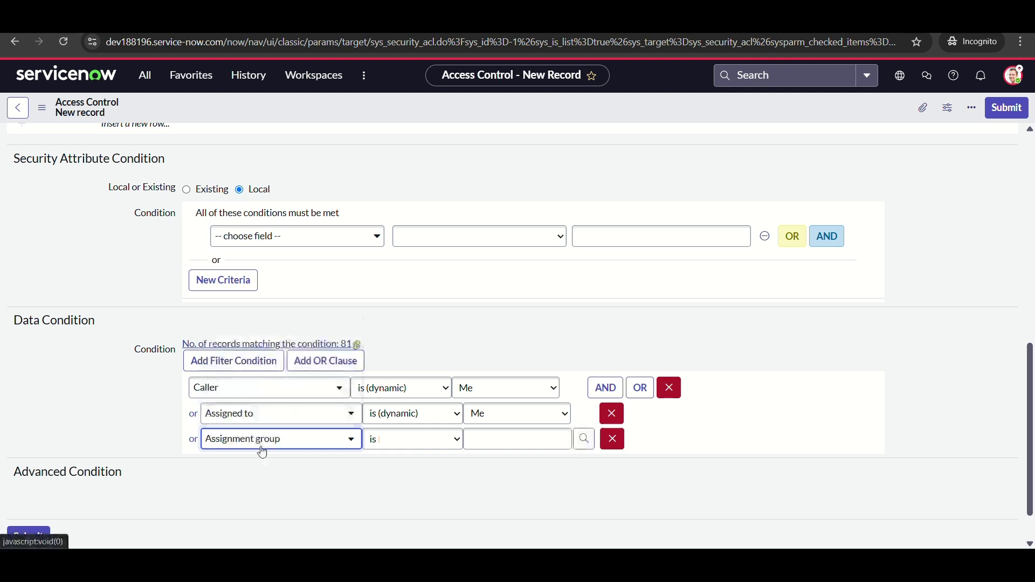
left_click(407, 441)
left_click(408, 420)
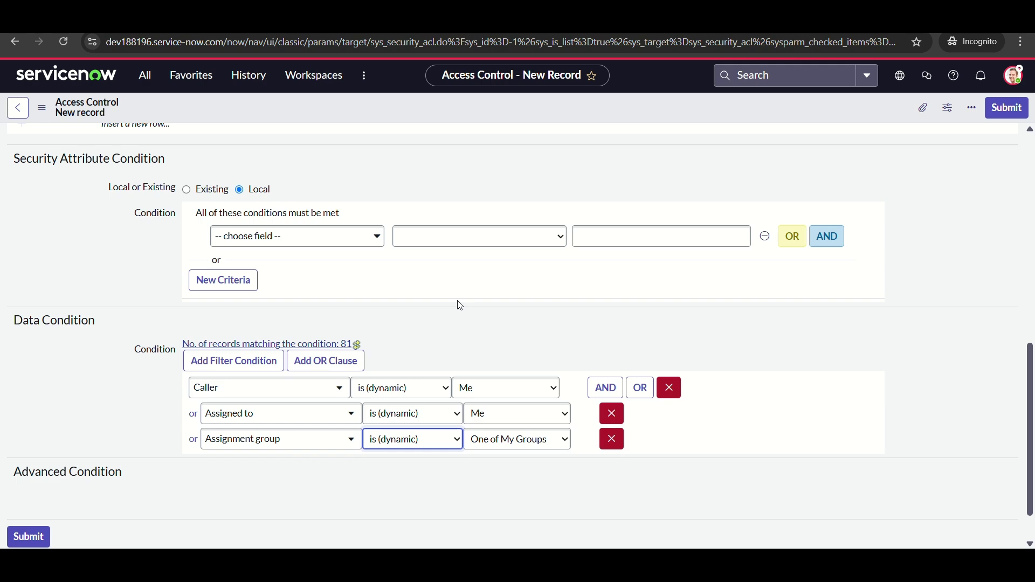
Save the Incident access control without leaving the form, continue past the security rules verification, and review the saved record's conditions
scroll(460, 306, "up", 7)
right_click(470, 101)
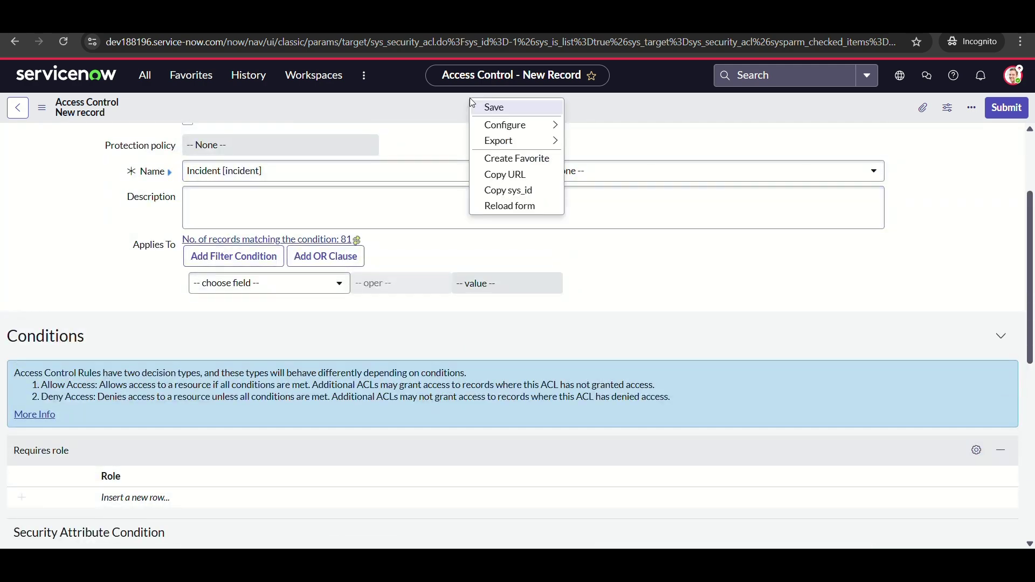
left_click(504, 112)
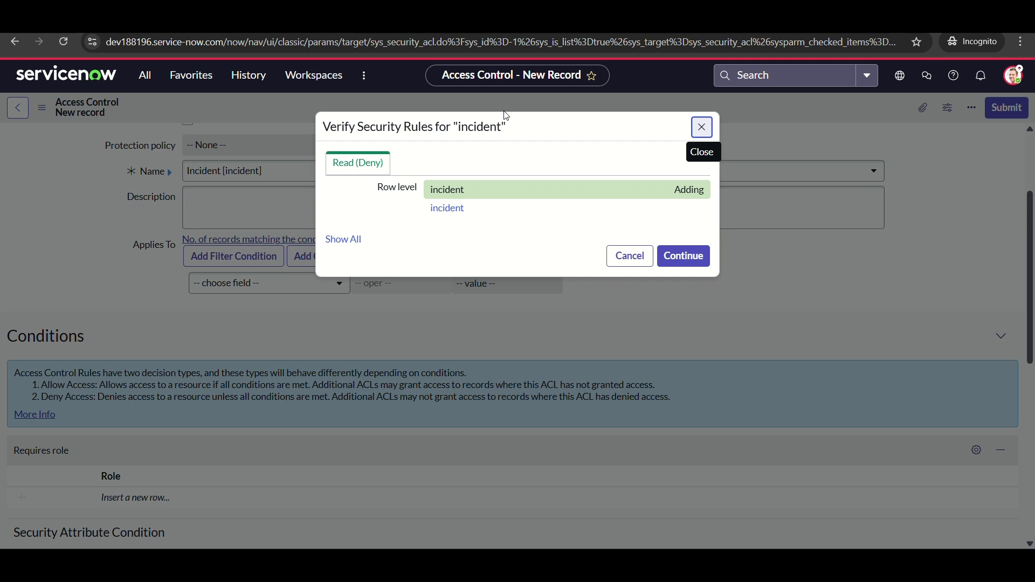
left_click(682, 257)
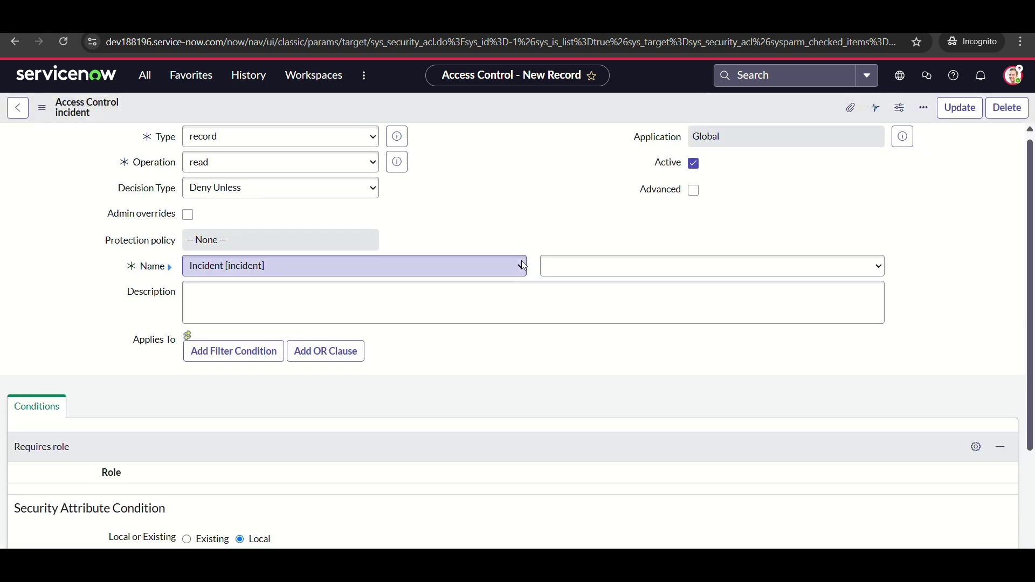
scroll(468, 376, "down", 3)
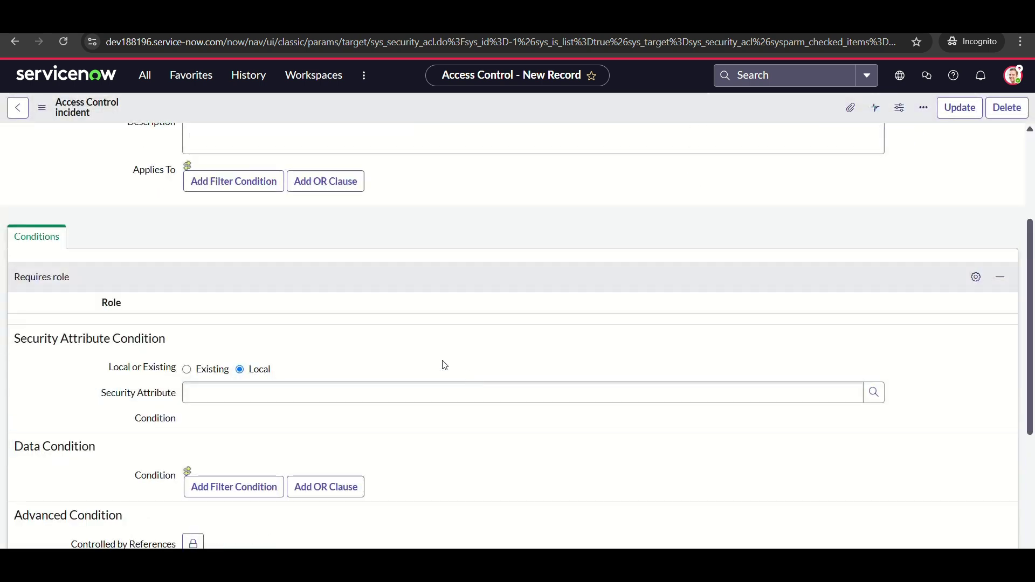
scroll(434, 360, "up", 3)
scroll(427, 357, "up", 1)
scroll(428, 357, "down", 8)
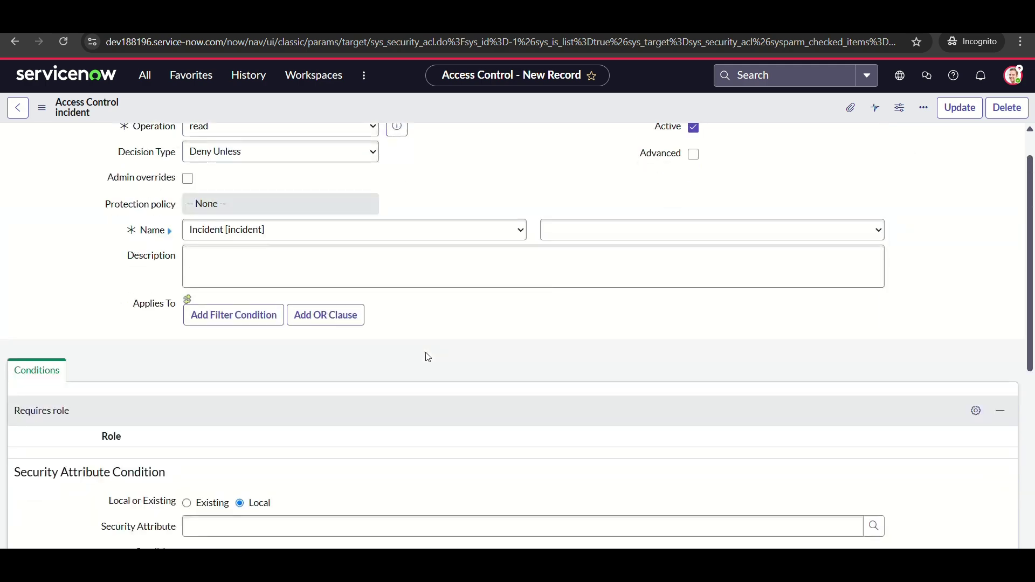
scroll(428, 356, "down", 5)
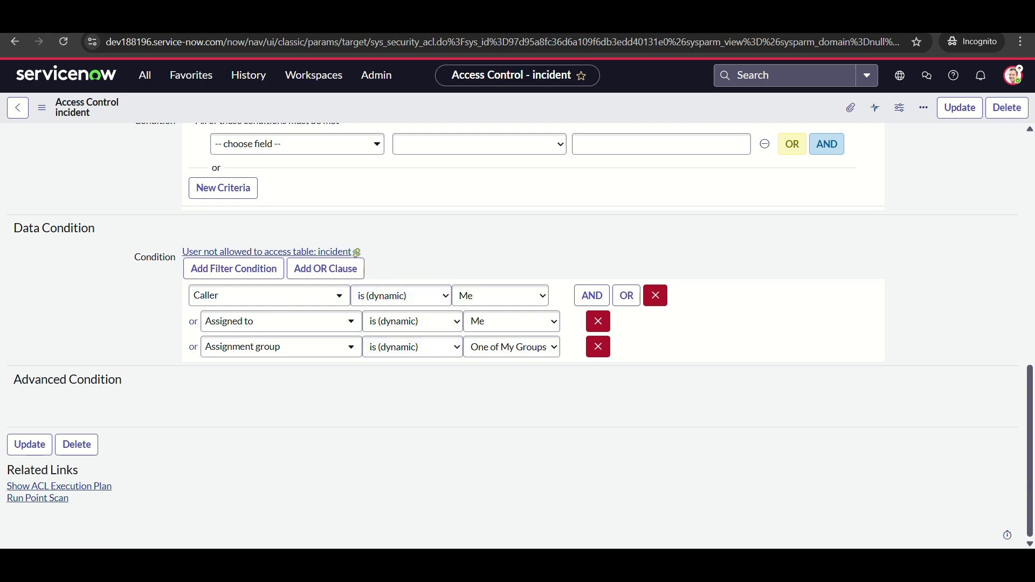
Reload the Incidents list as the administrator and page through its records to check which incidents are readable
key("ctrl+Tab")
key("F5")
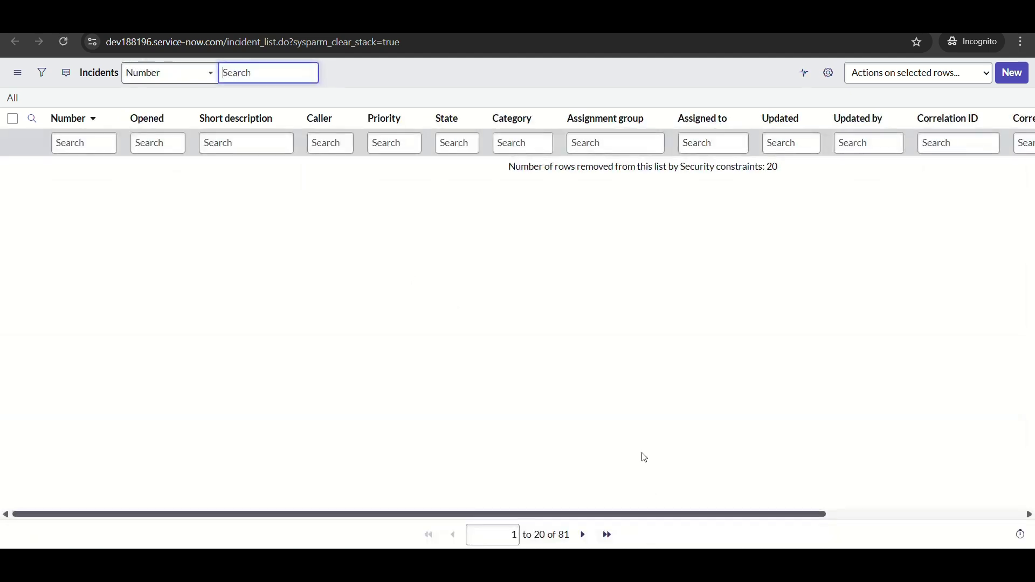
left_click(587, 537)
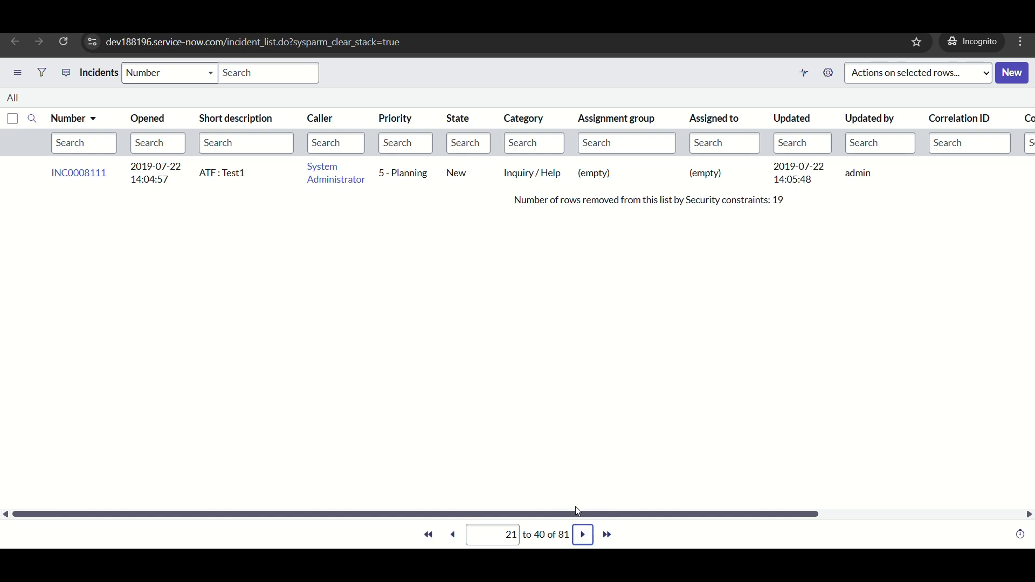
left_click(453, 535)
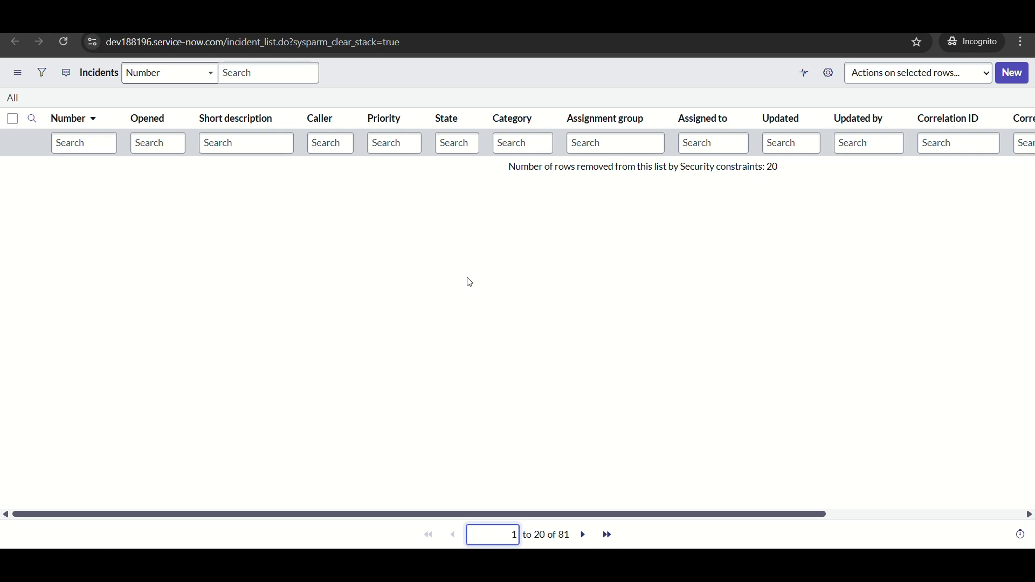
left_click(582, 536)
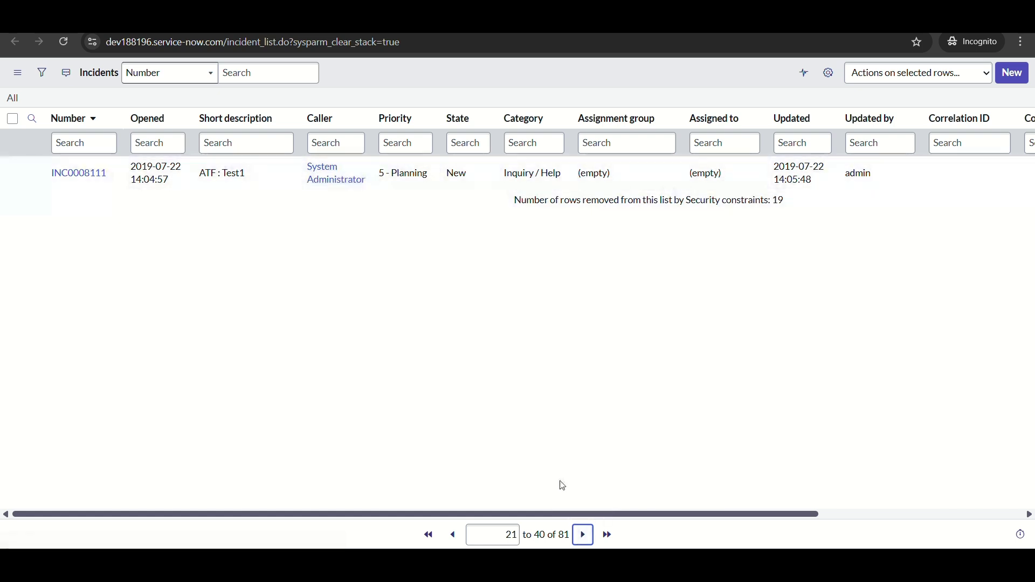
left_click(583, 539)
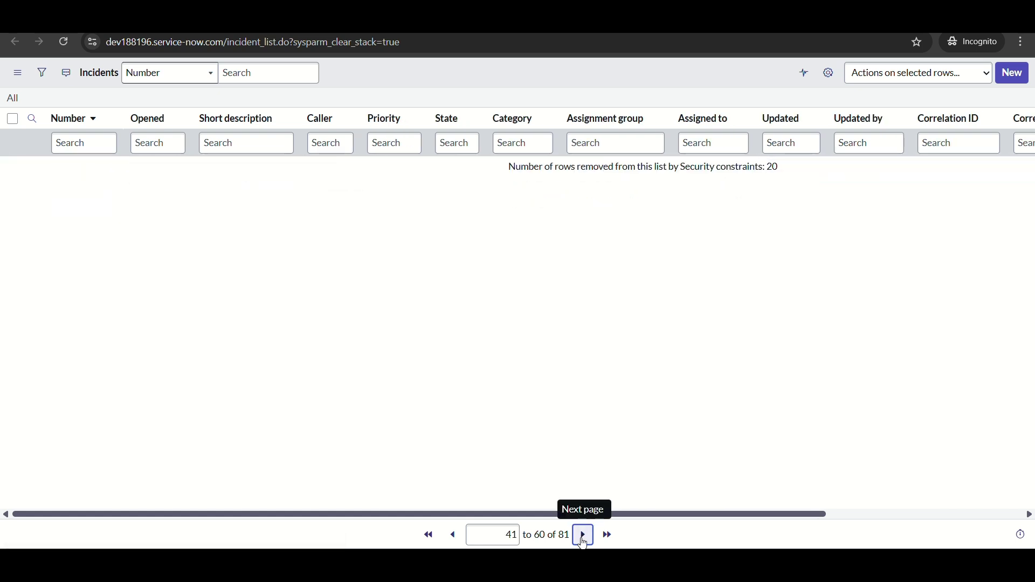
left_click(583, 541)
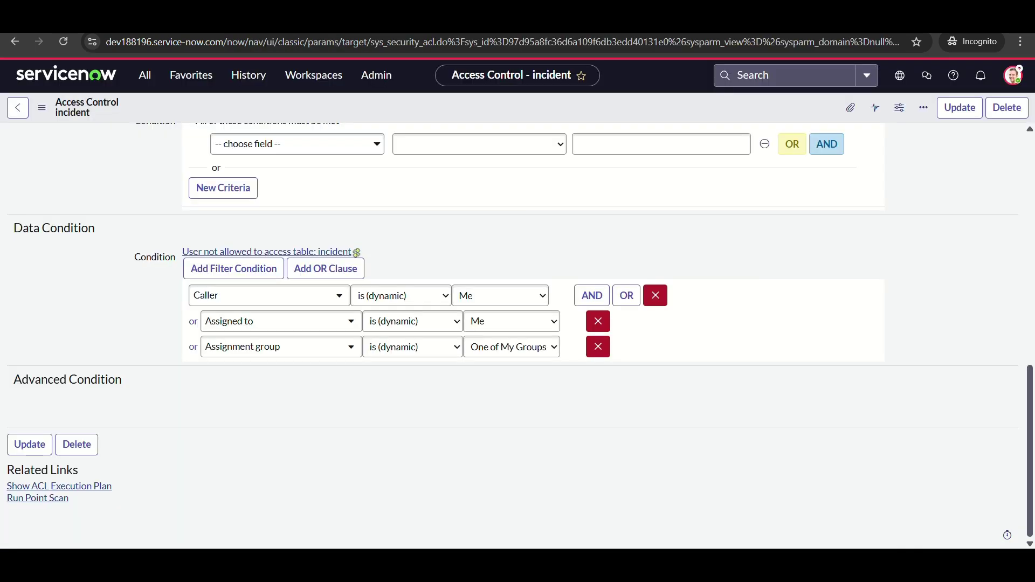
Impersonate the first user listed under recent impersonations
left_click(1013, 75)
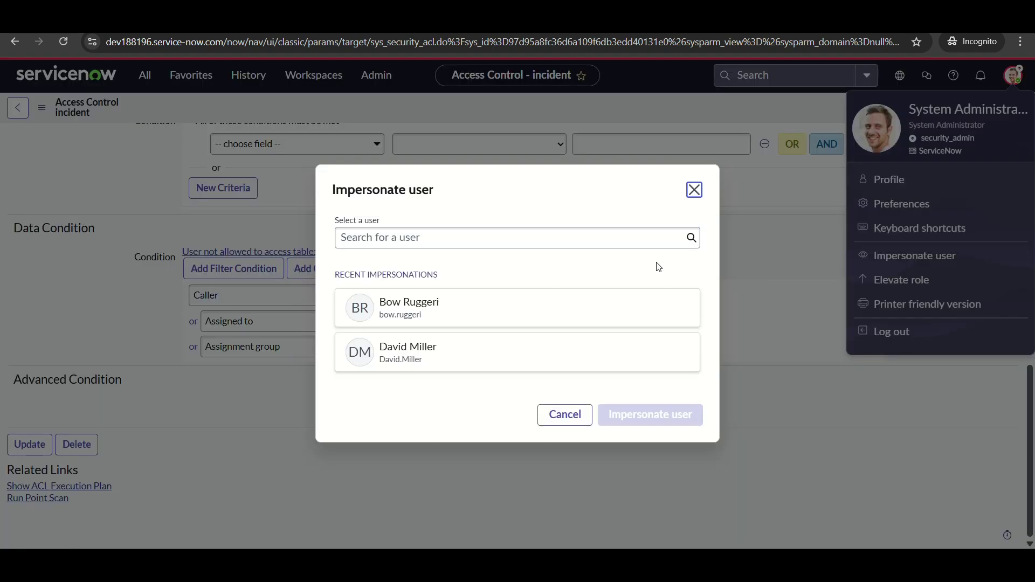
left_click(445, 309)
left_click(614, 414)
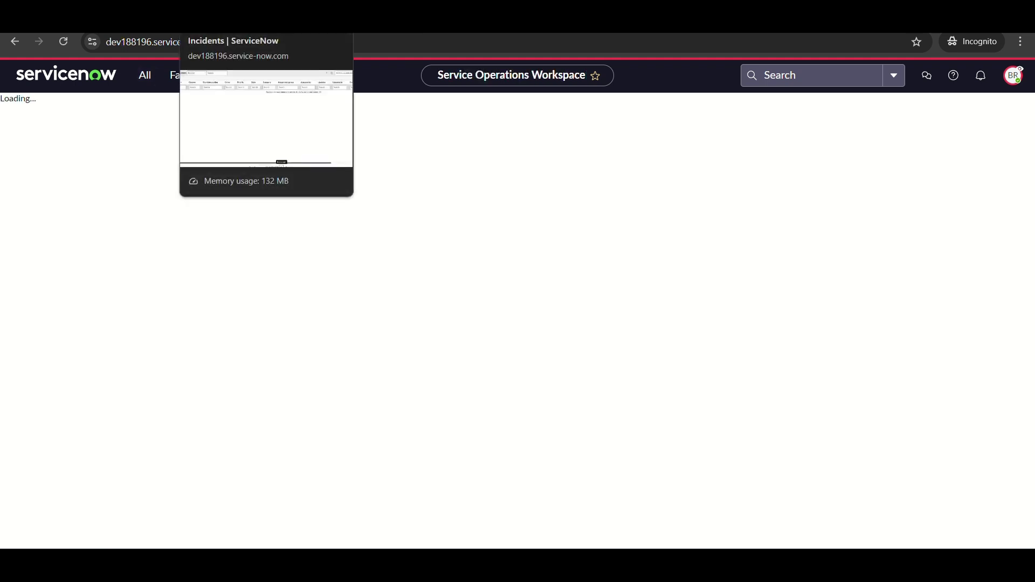
Reload the Incidents list as the impersonated user and examine the readable incidents page by page
left_click(237, 23)
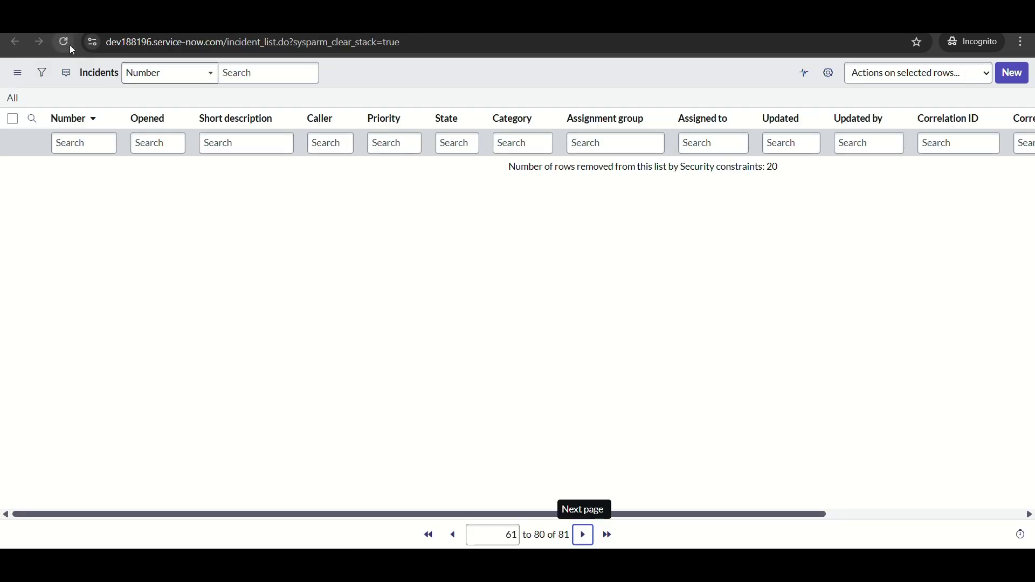
left_click(70, 45)
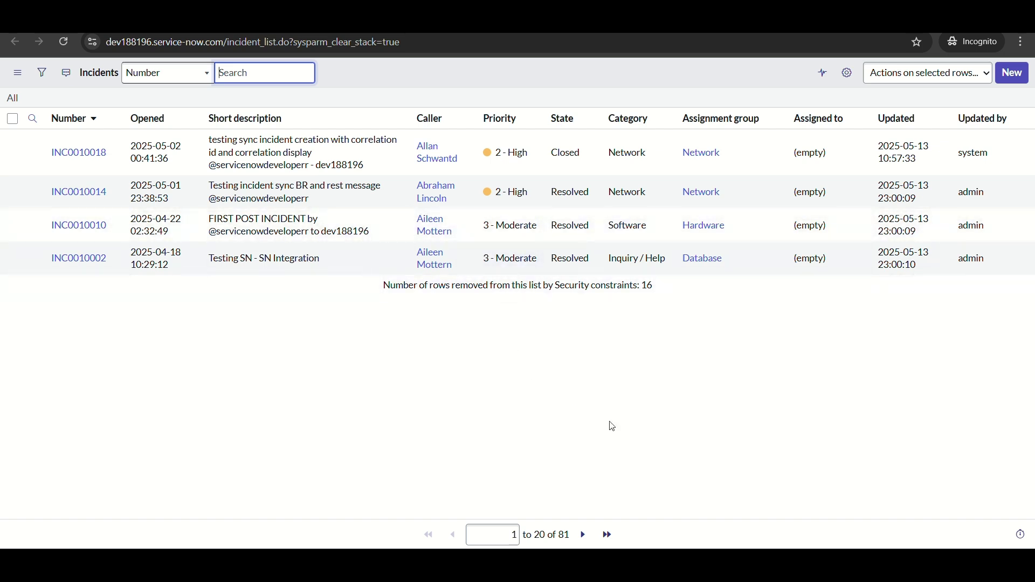
left_click(583, 536)
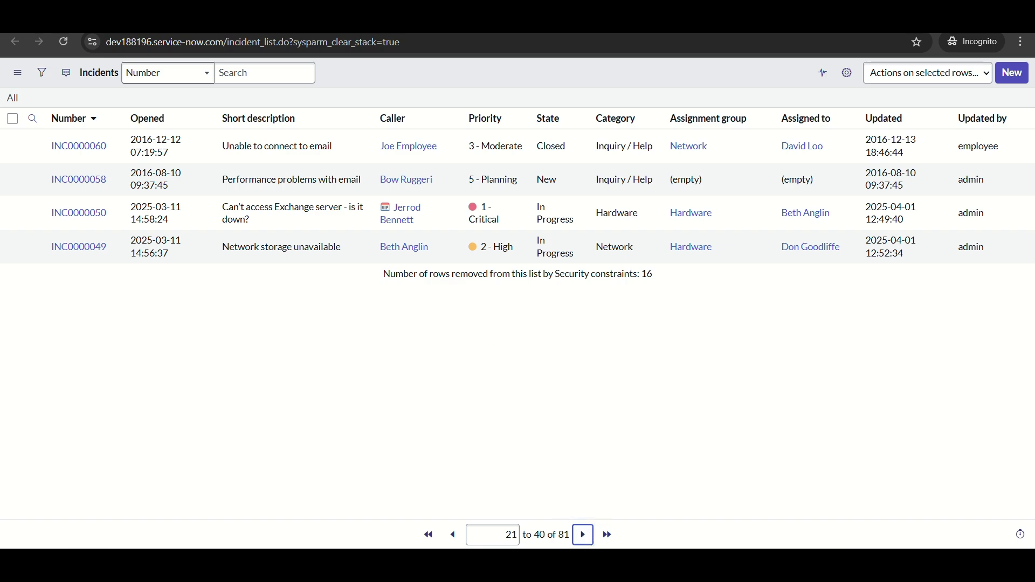
left_click(582, 538)
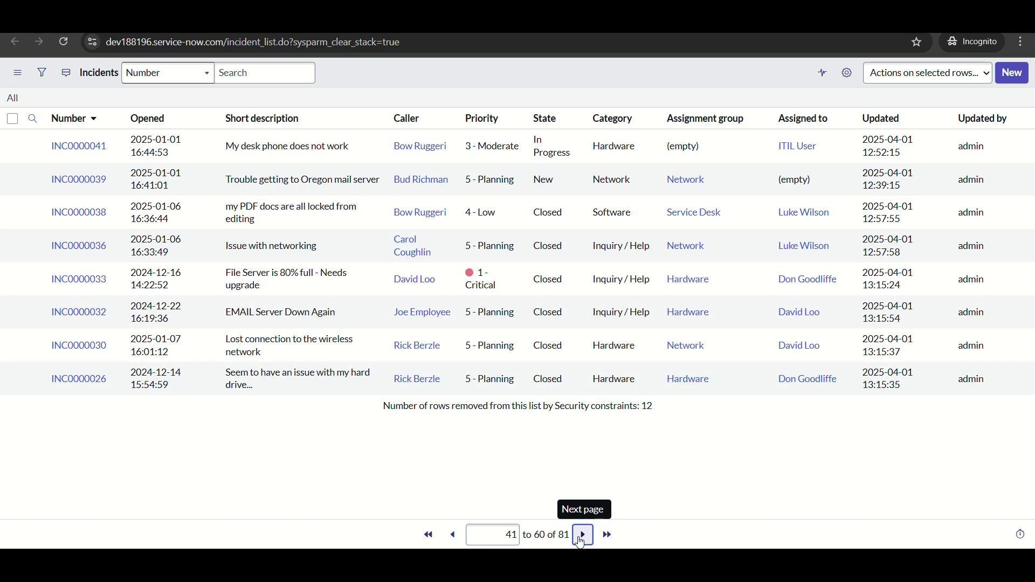
left_click(583, 538)
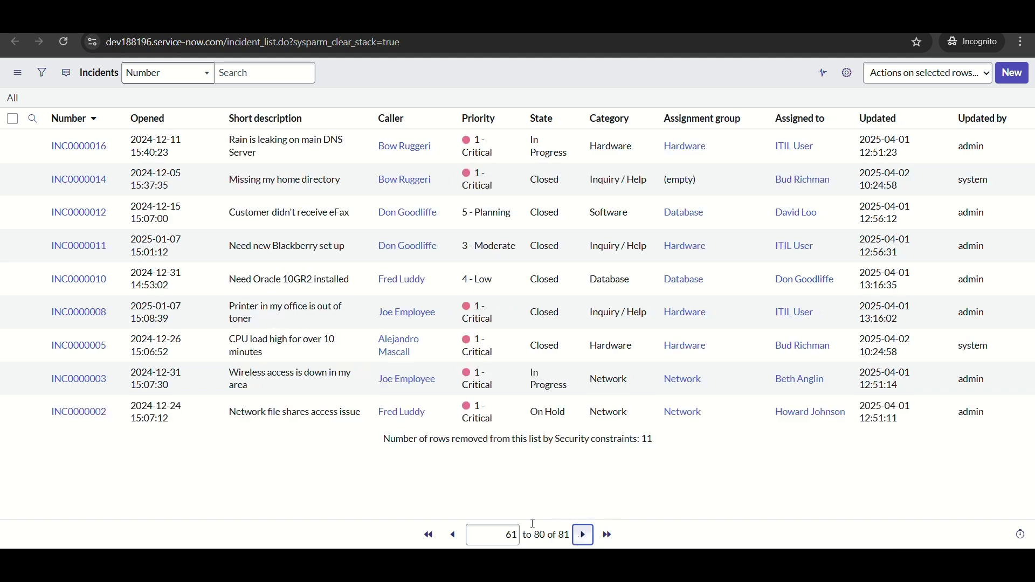
left_click(583, 535)
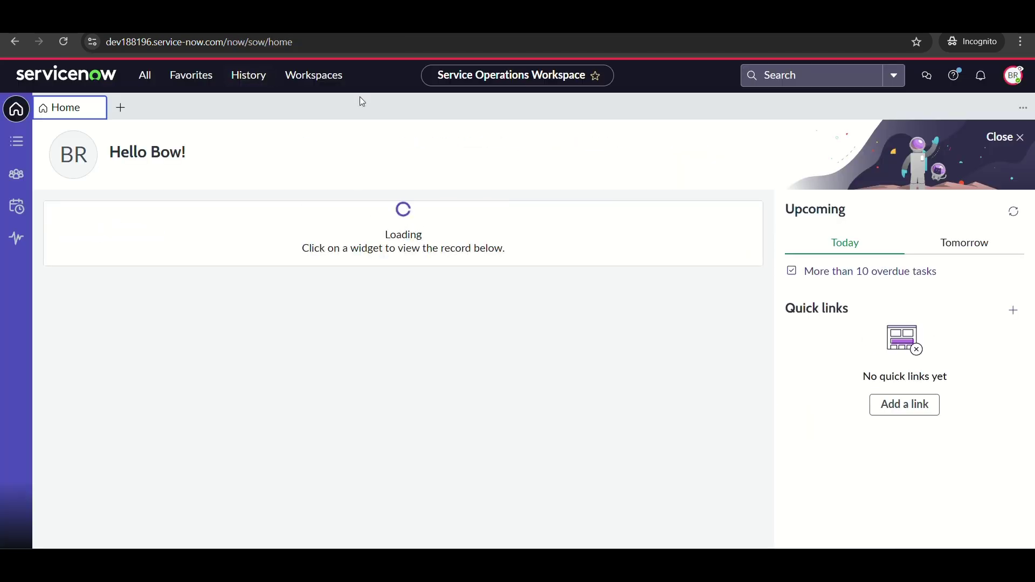
End the impersonation and open the Access Control (ACL) list as the administrator
left_click(1014, 76)
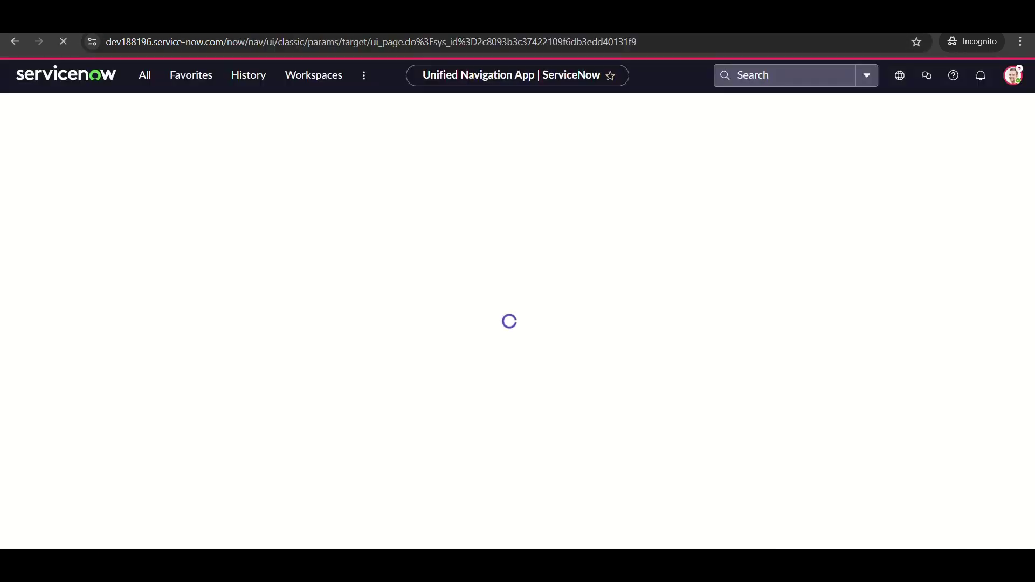
left_click(144, 75)
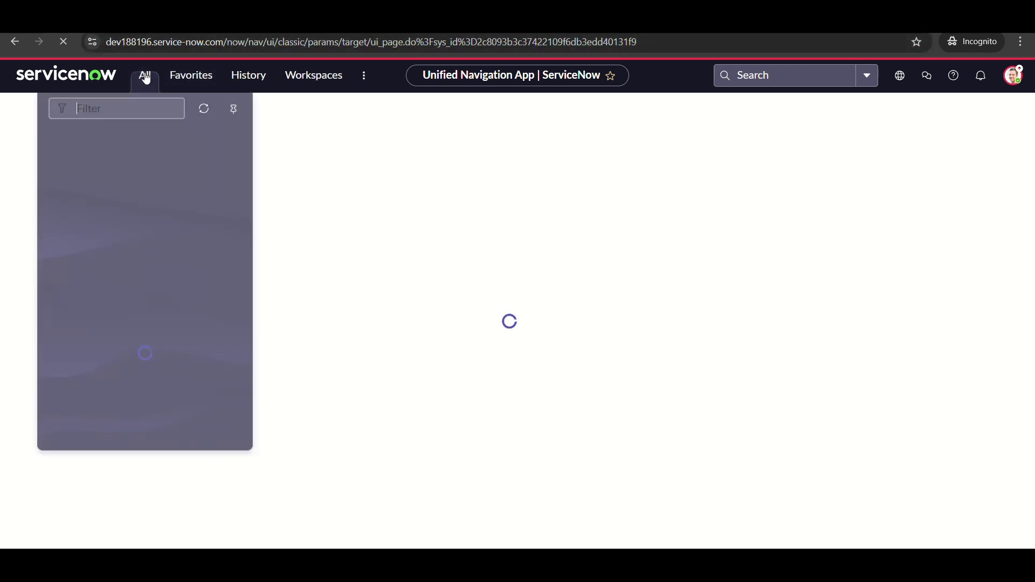
type("acce")
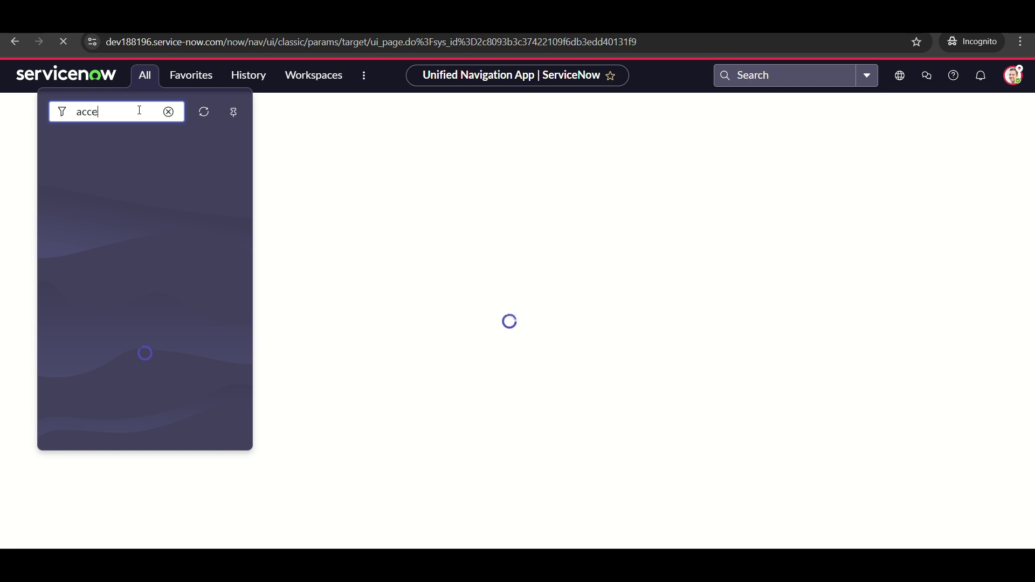
type("ss control")
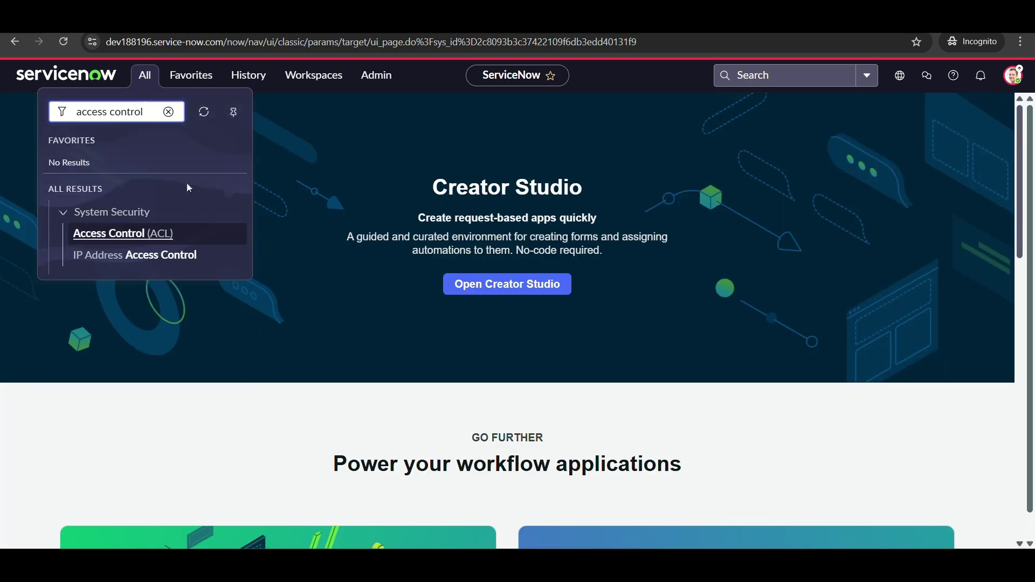
left_click(133, 239)
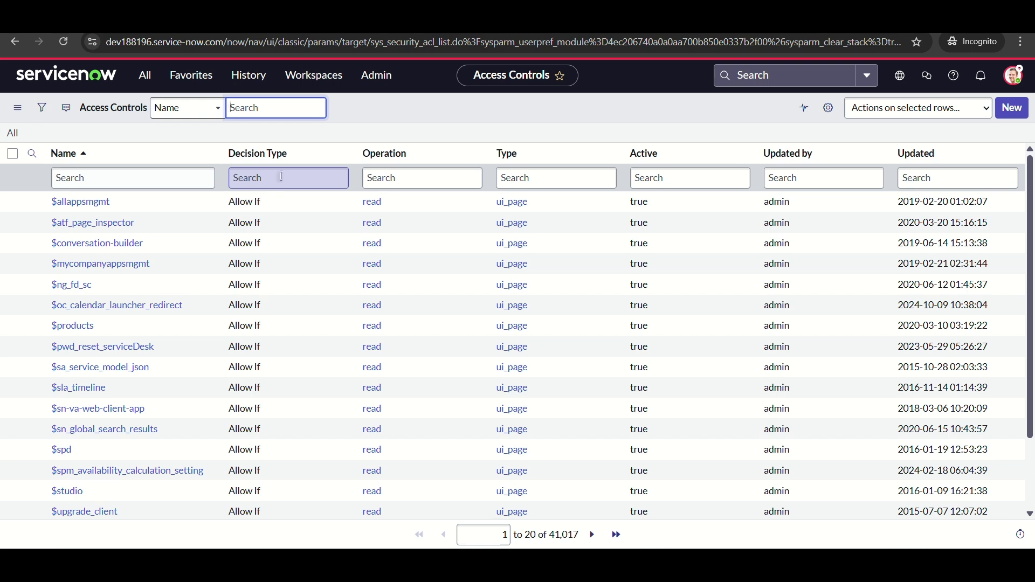
Filter the access controls by name incident, decision type Deny Unless, operation read, type record and active true
left_click(281, 176)
type("Deny un")
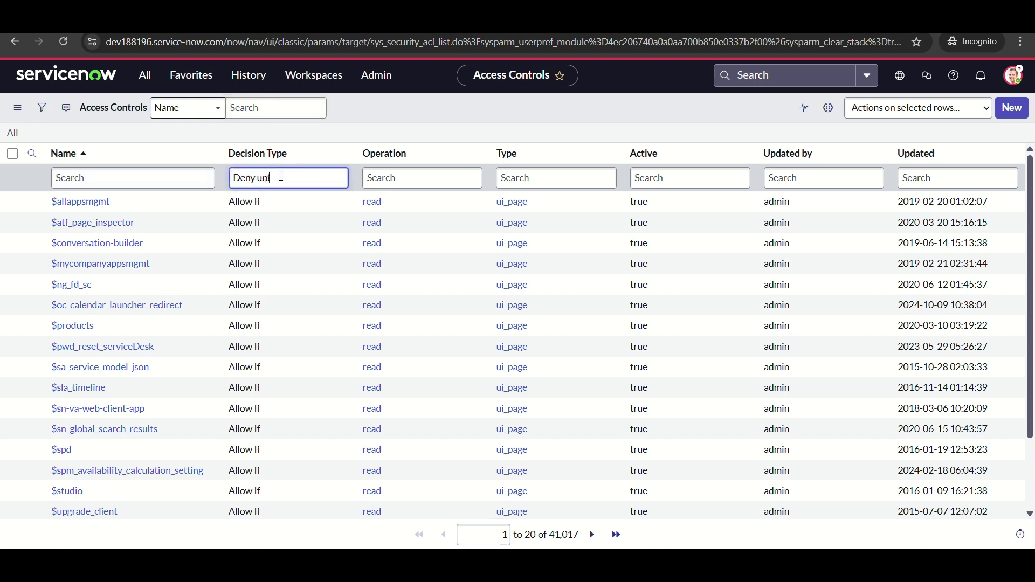
type("less")
left_click(397, 177)
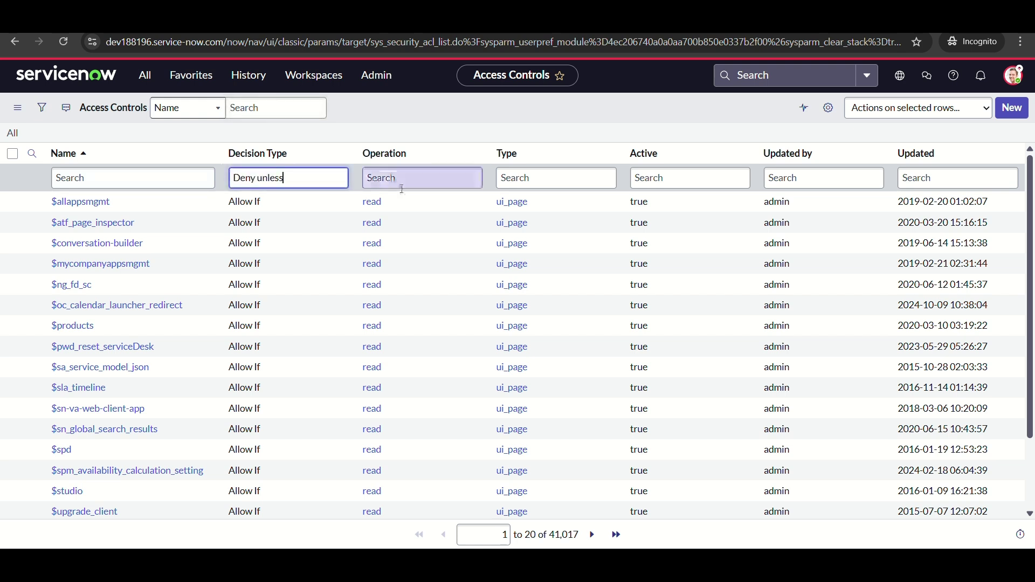
type("read")
left_click(584, 180)
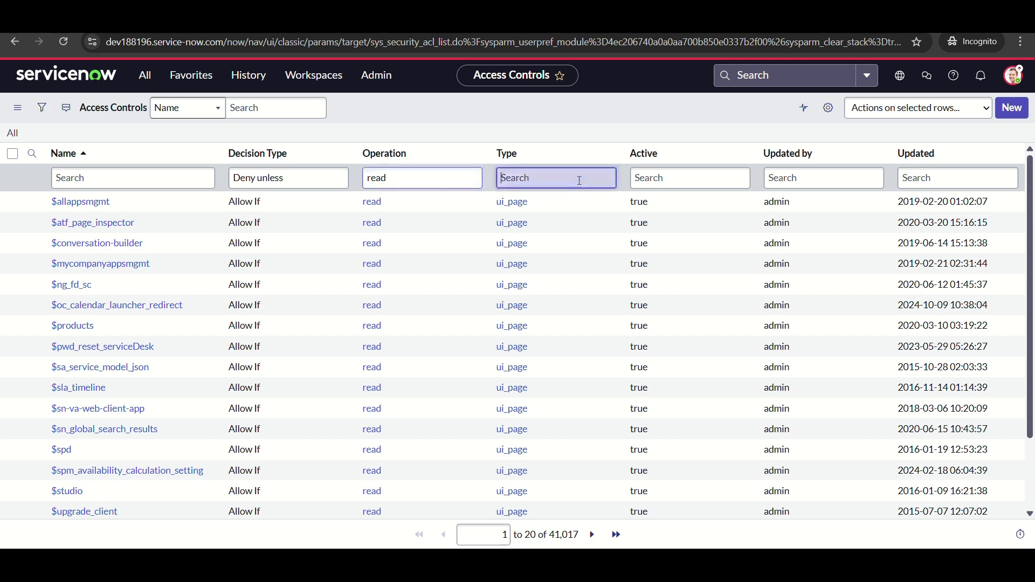
type("recr")
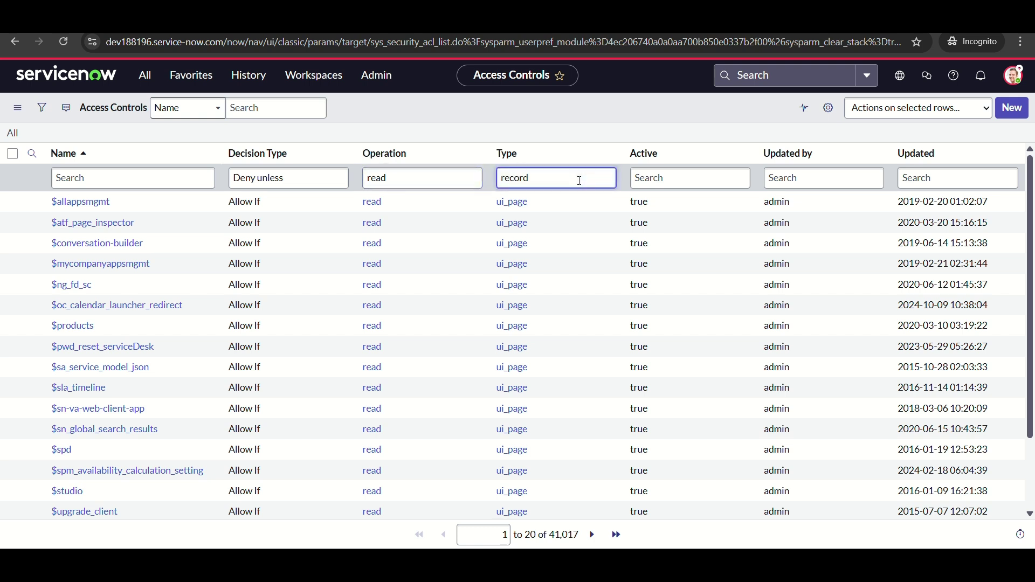
left_click(679, 178)
type("true")
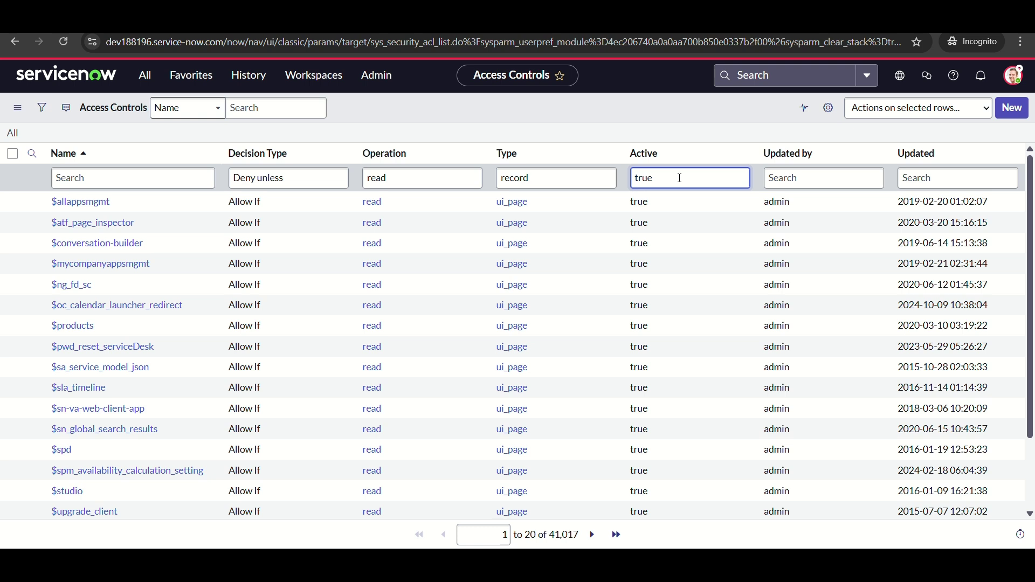
left_click(192, 176)
type("incident")
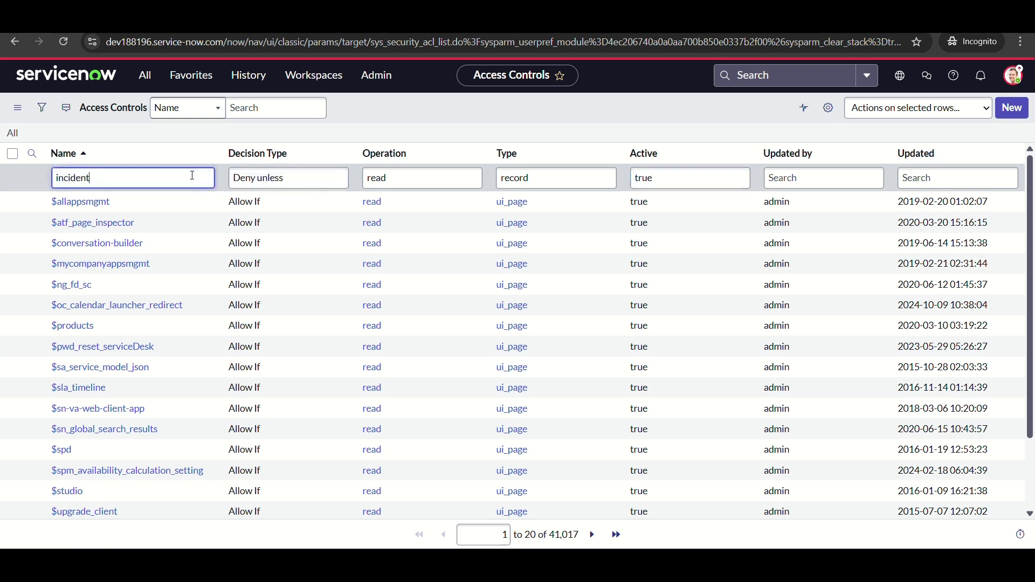
key("Return")
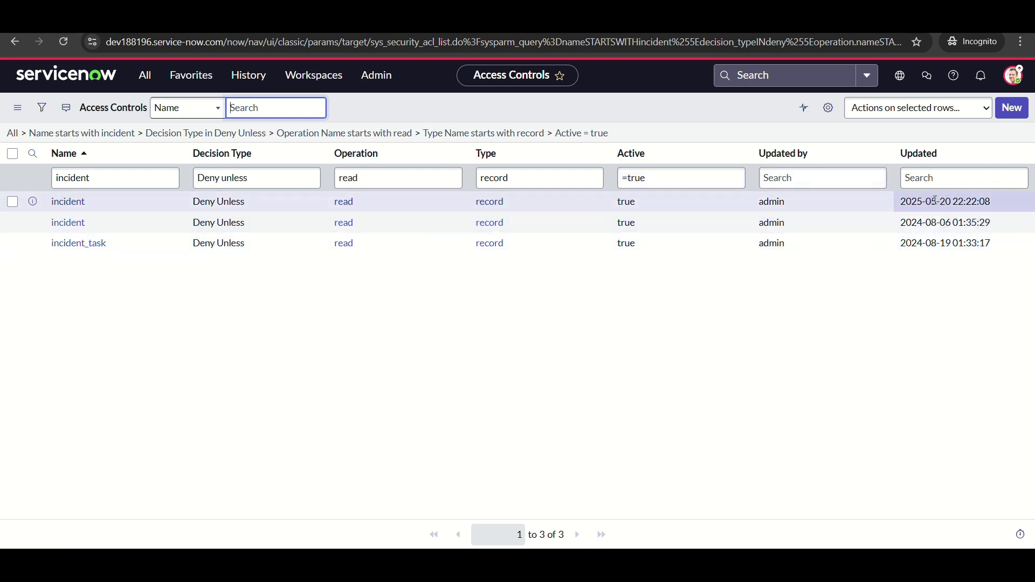
Open the most recently updated Deny Unless read access control for incident and review its data conditions
left_click(69, 202)
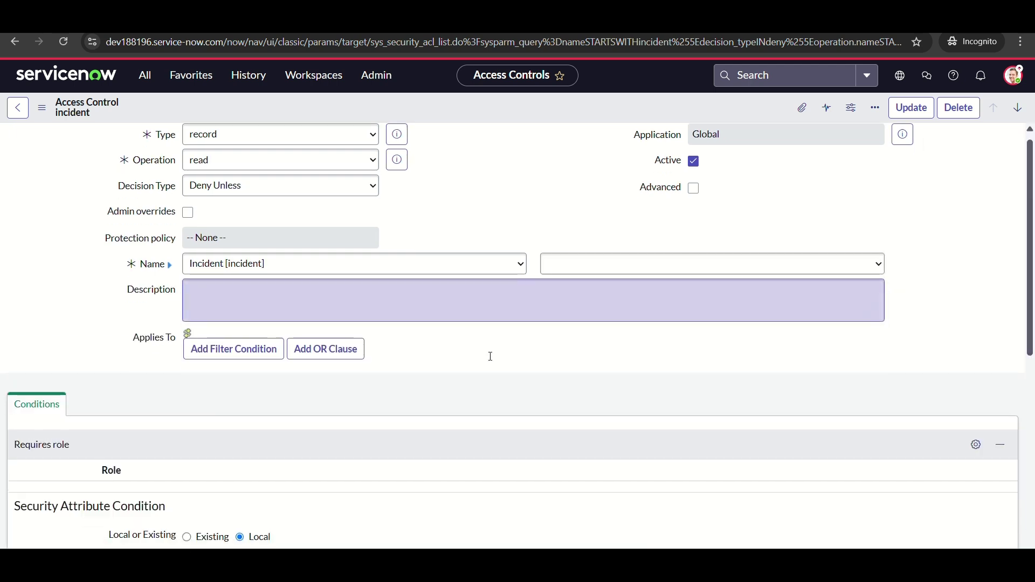
scroll(489, 356, "down", 10)
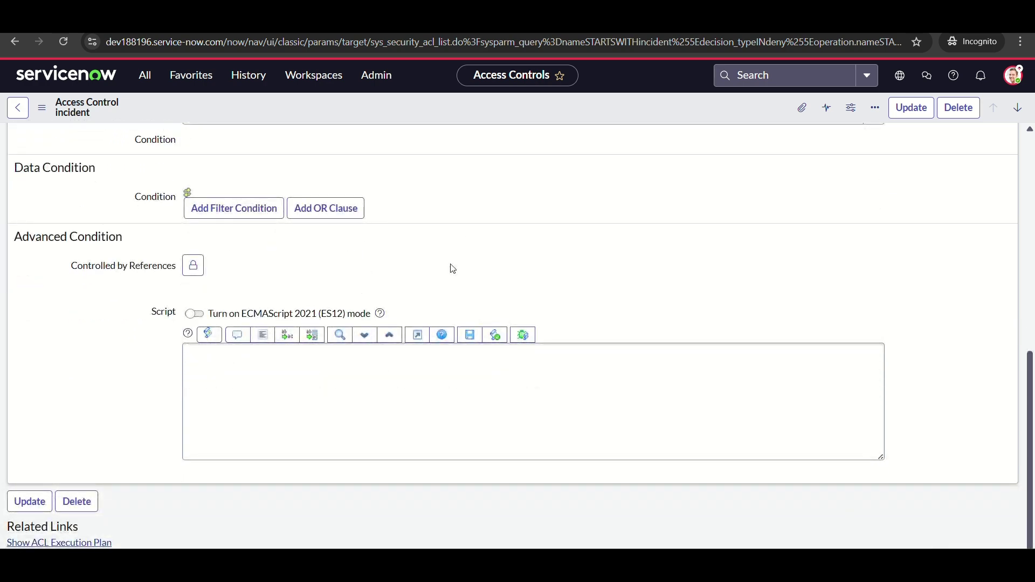
scroll(432, 319, "down", 10)
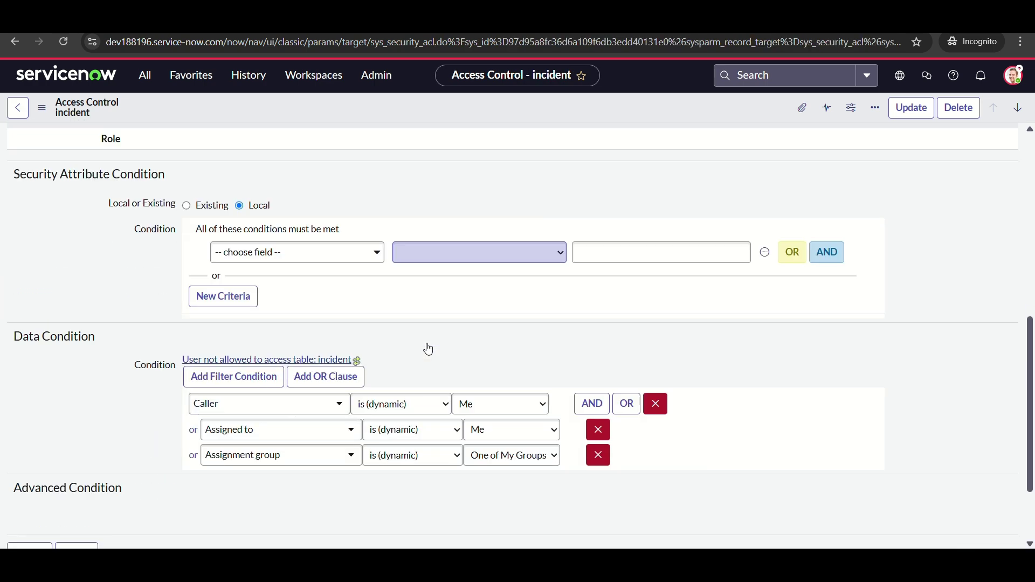
scroll(503, 289, "down", 1)
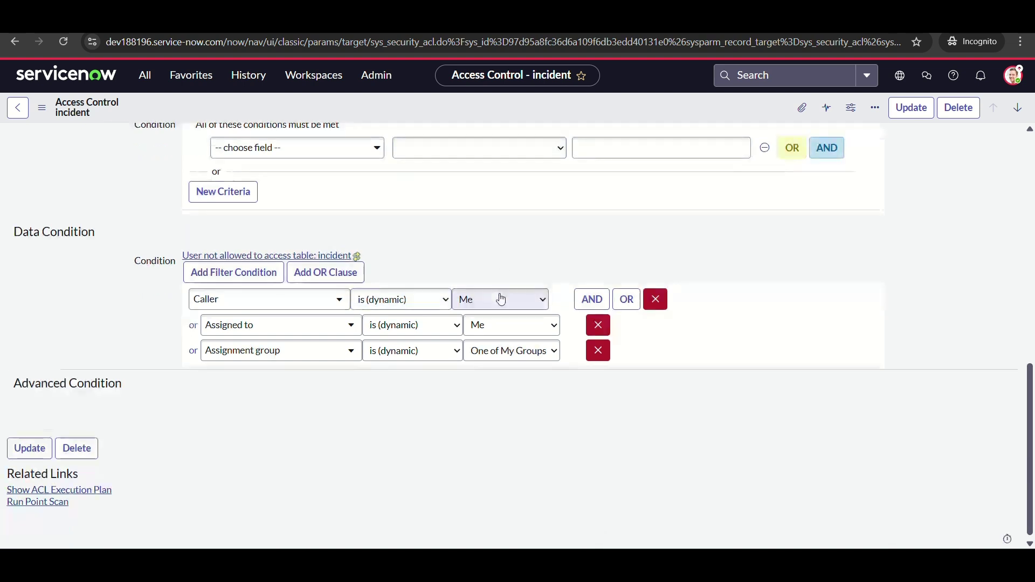
scroll(476, 270, "up", 1)
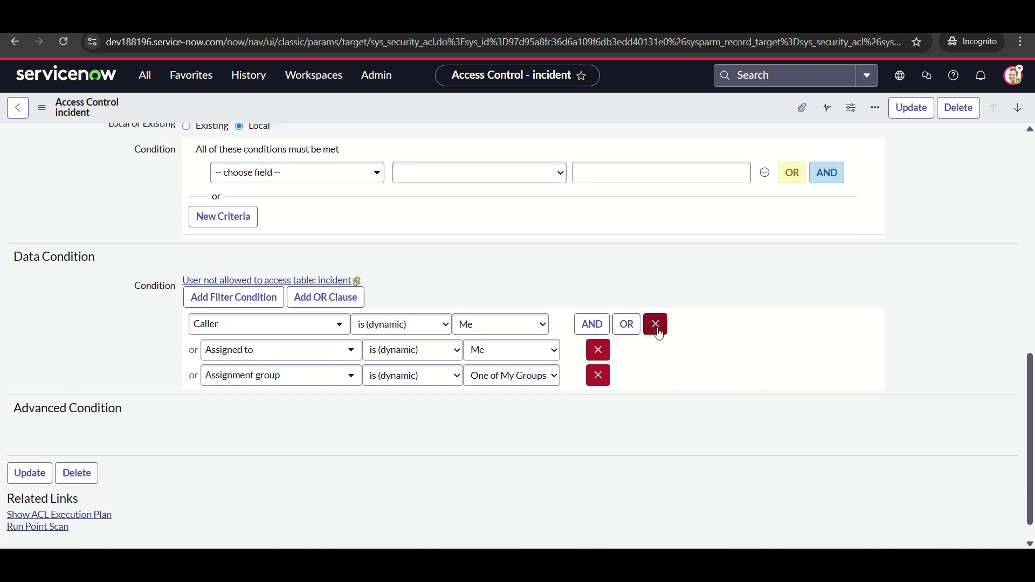
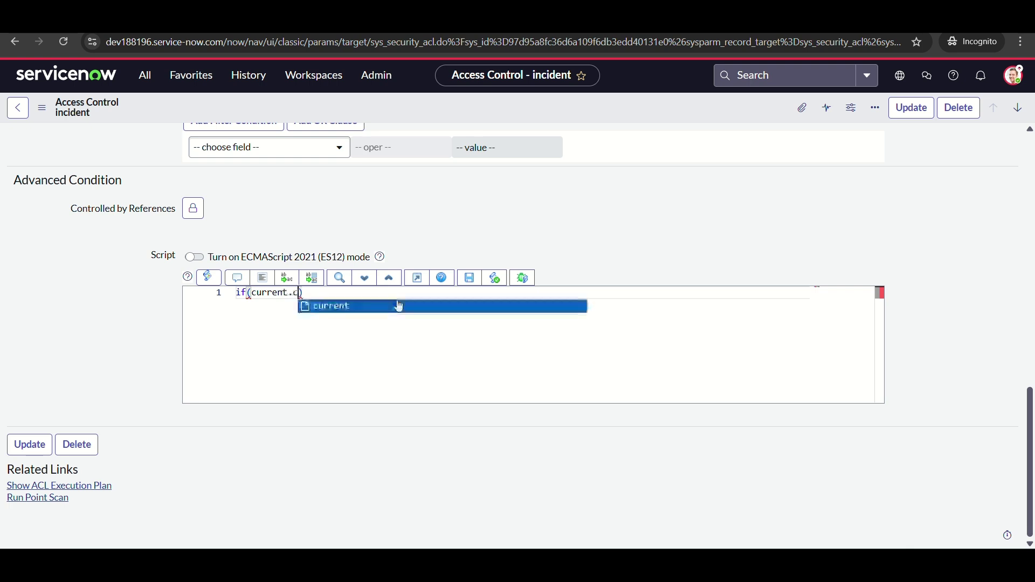
Complete the script's if condition so that current.caller_id is compared with gs.getUserID()
type("== gs.g")
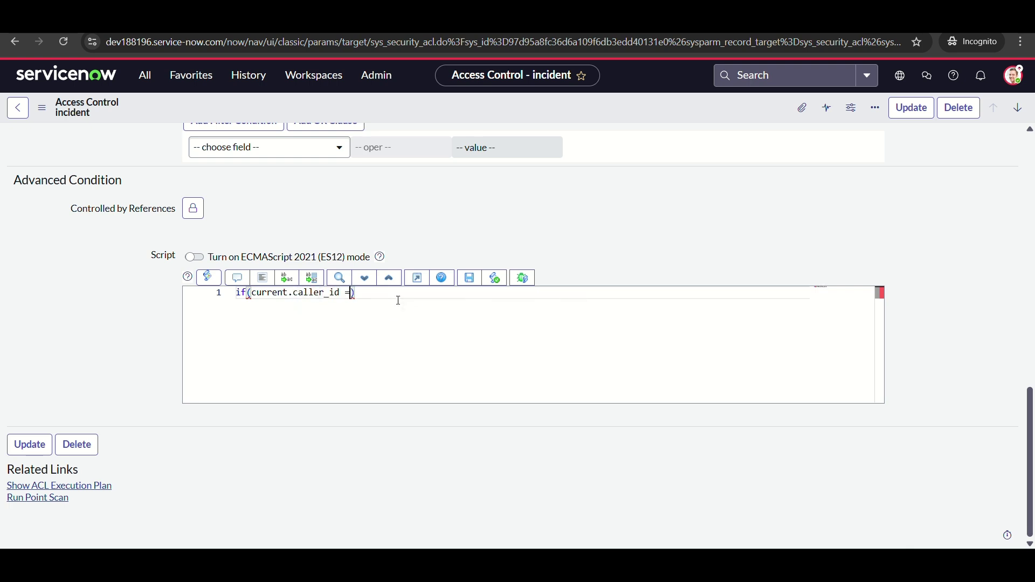
type("etU")
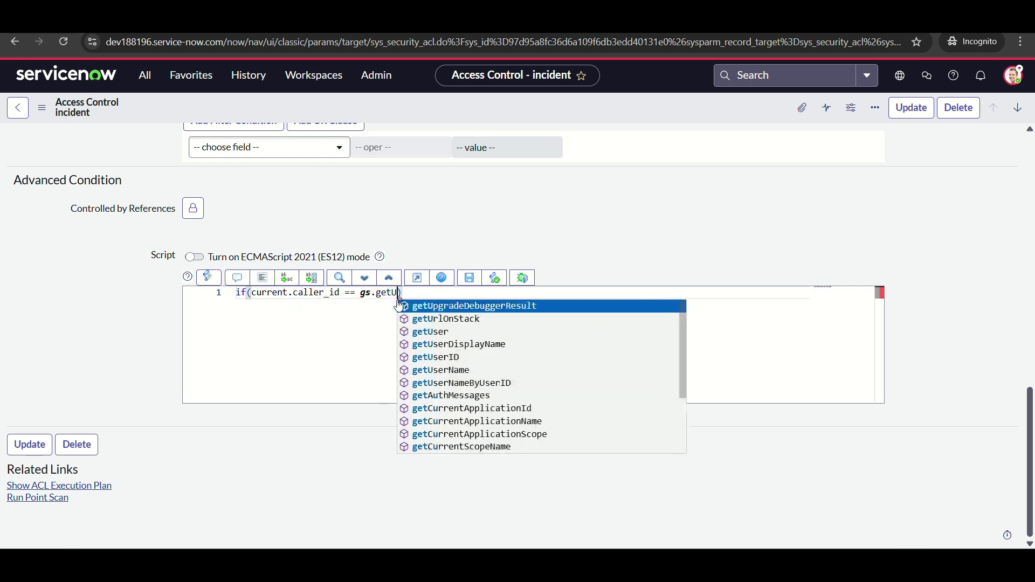
type("ser")
key("Down")
key("Down")
key("Return")
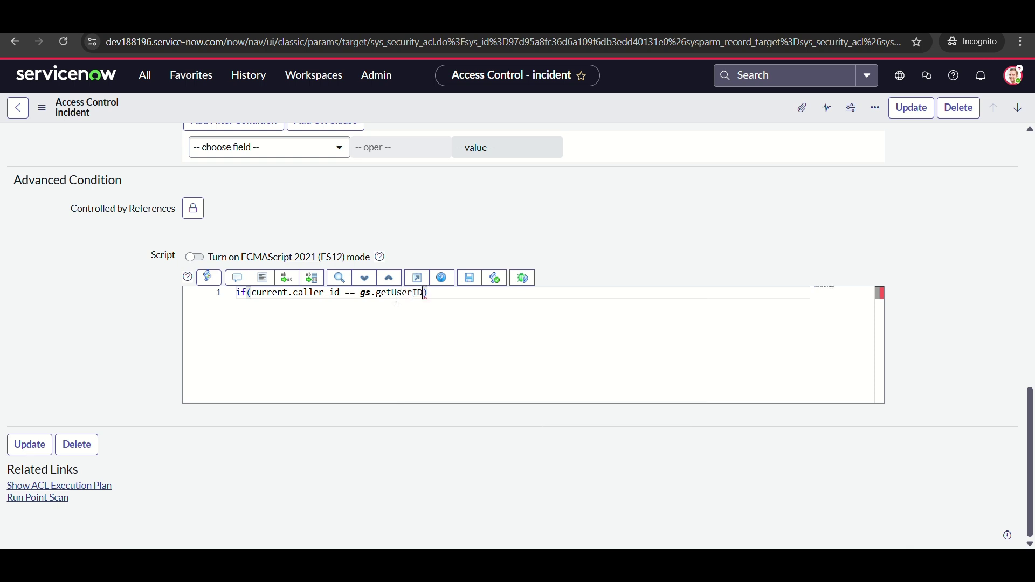
type("()")
Extend the if condition with an OR check that current.assigned_to == gs.getUserID()
type(" || ")
type("current.as")
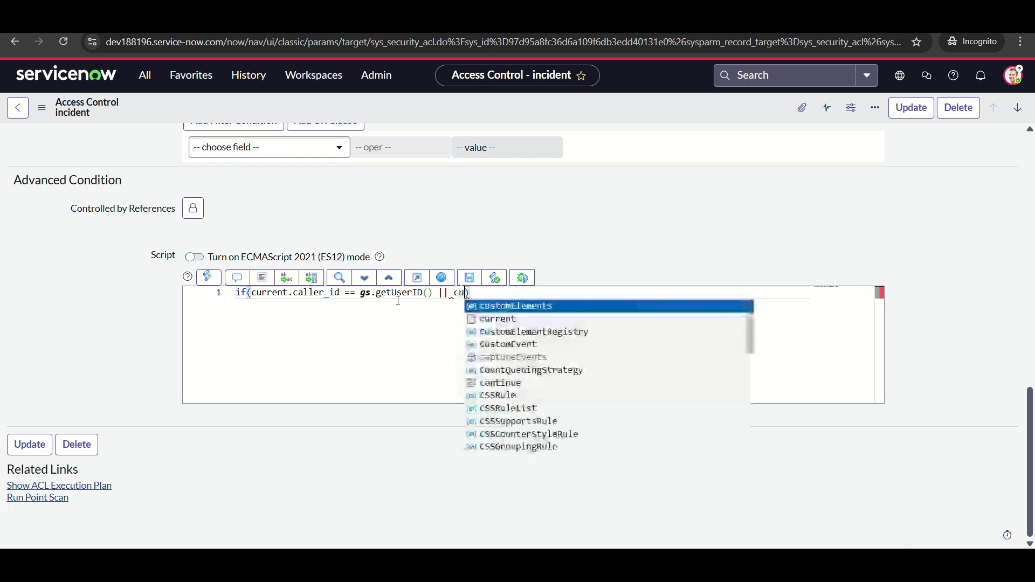
type("signed")
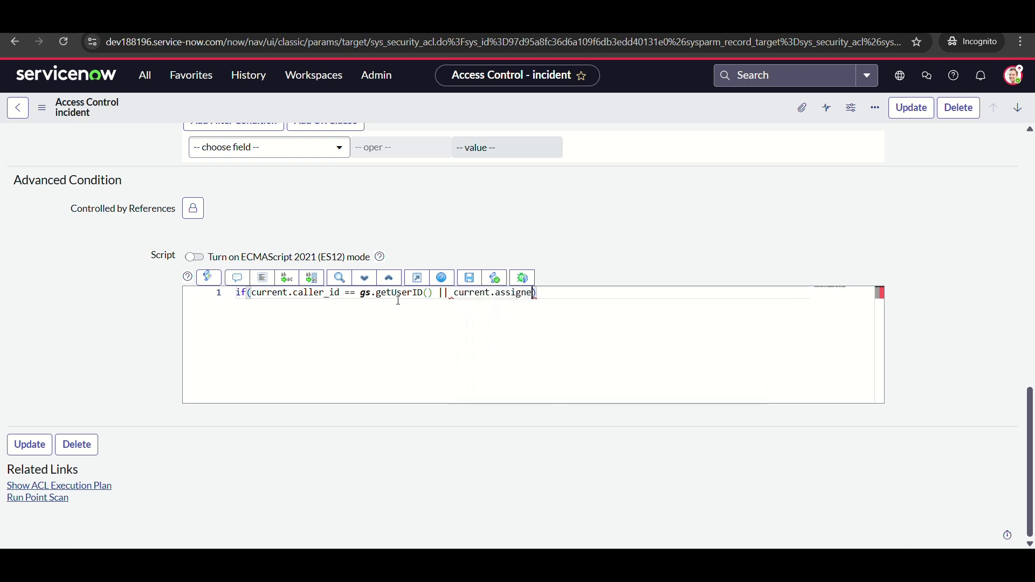
type("_to == gs.get")
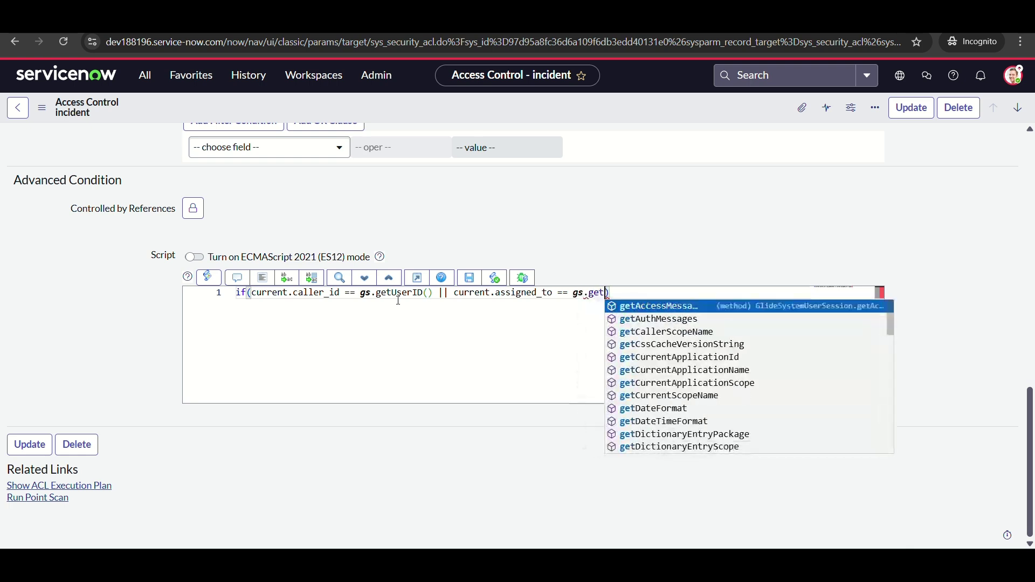
type("User")
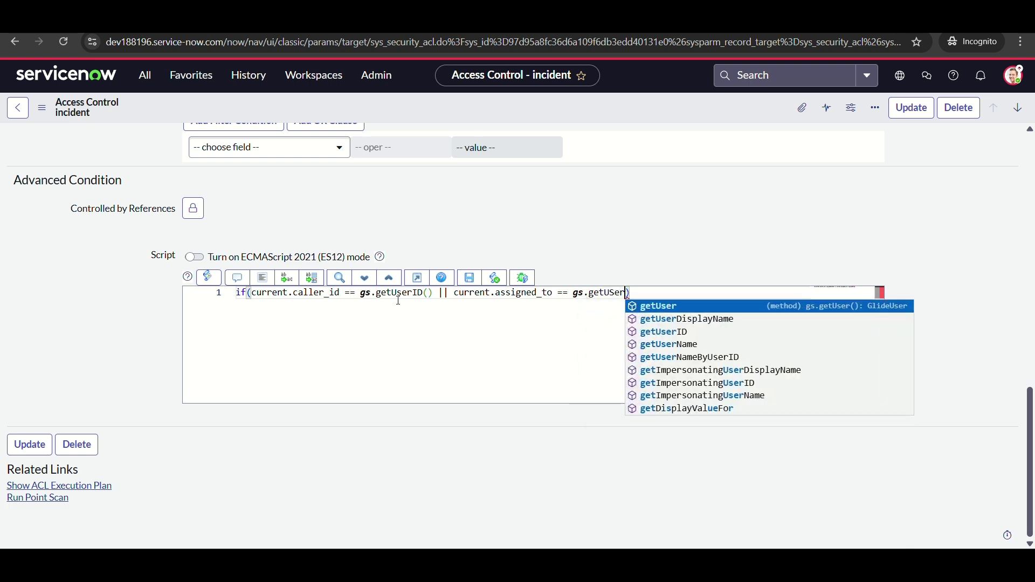
key("Down")
key("Down")
key("Return")
type("()")
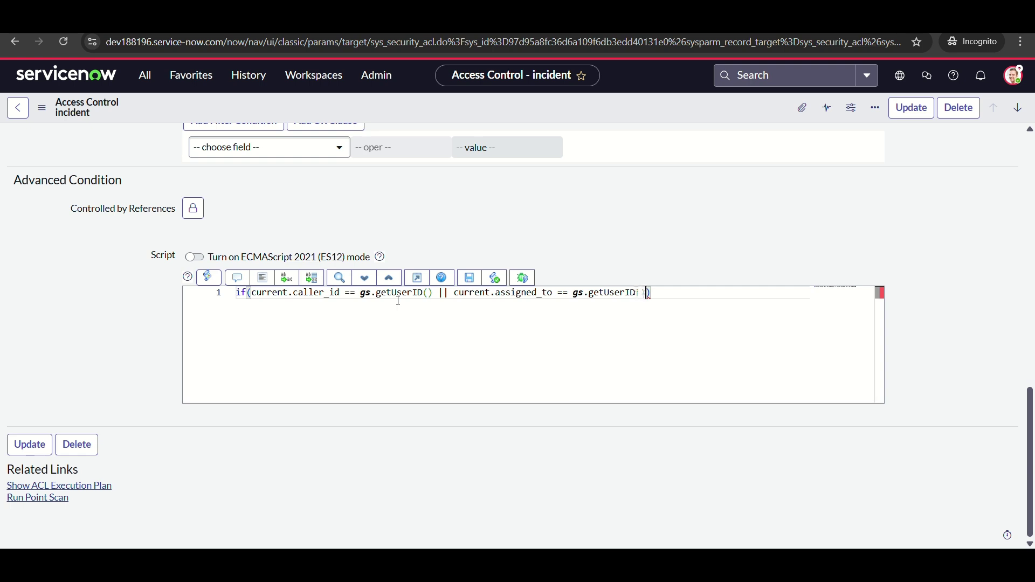
Add another OR clause to the if condition that calls gs.getUser().getMyGroups()
type(" ||")
type("gs.")
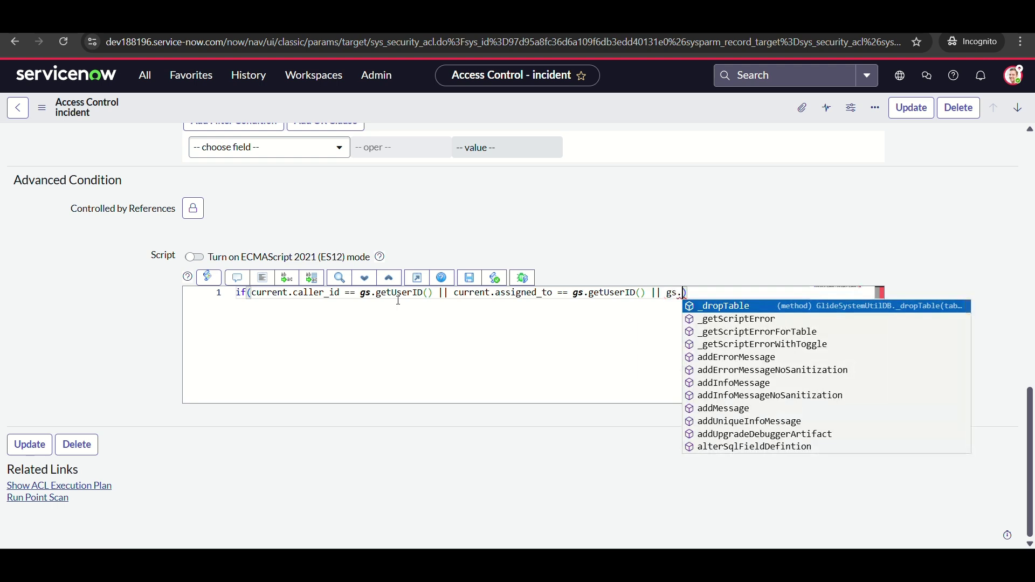
type("get")
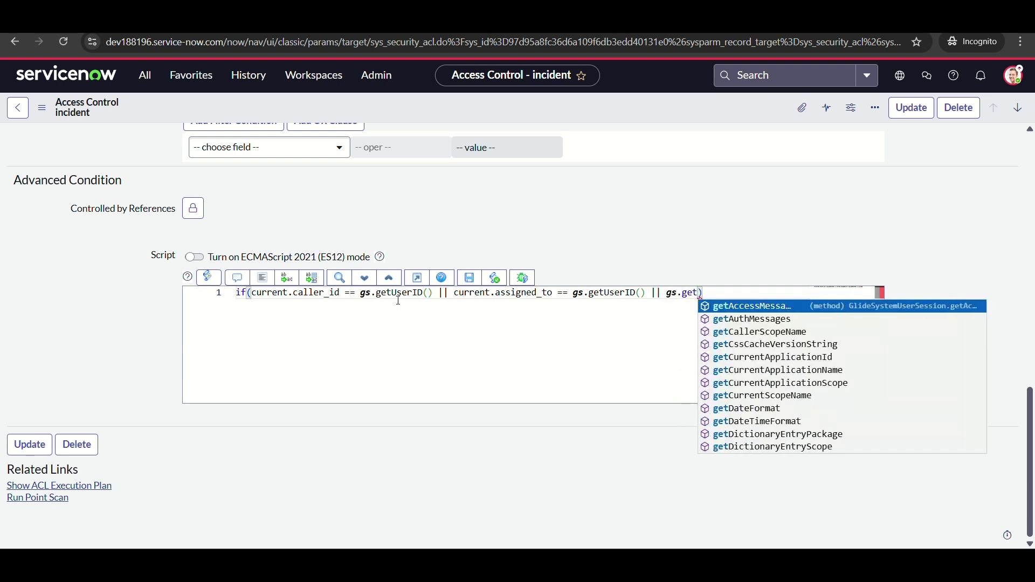
type("User")
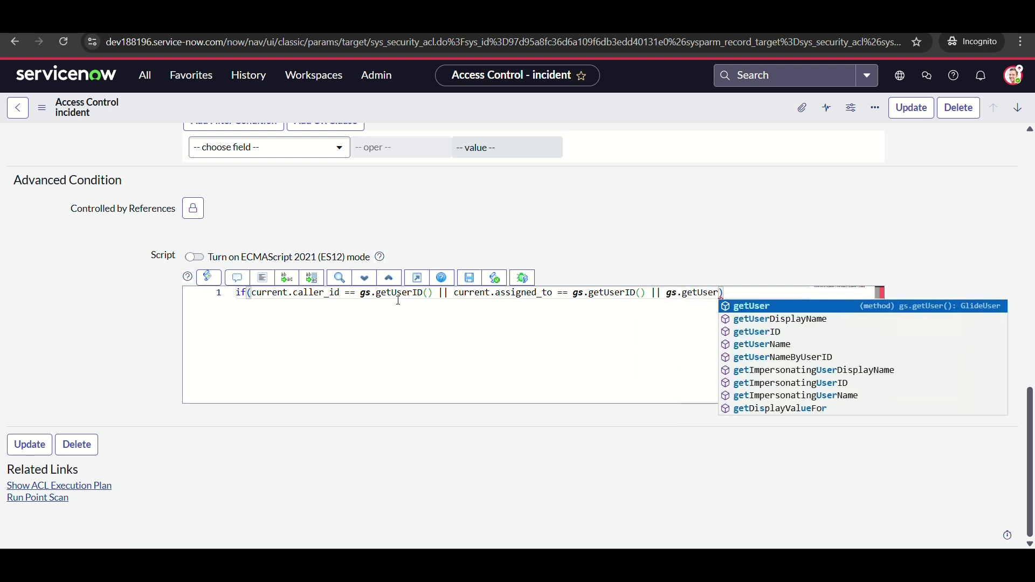
key("Escape")
type("().g")
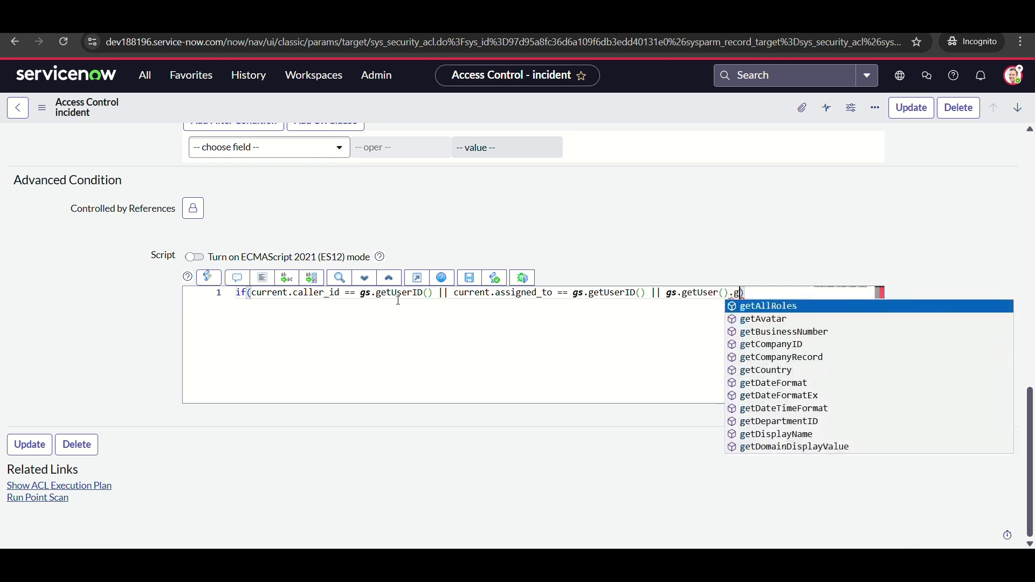
type("etMy")
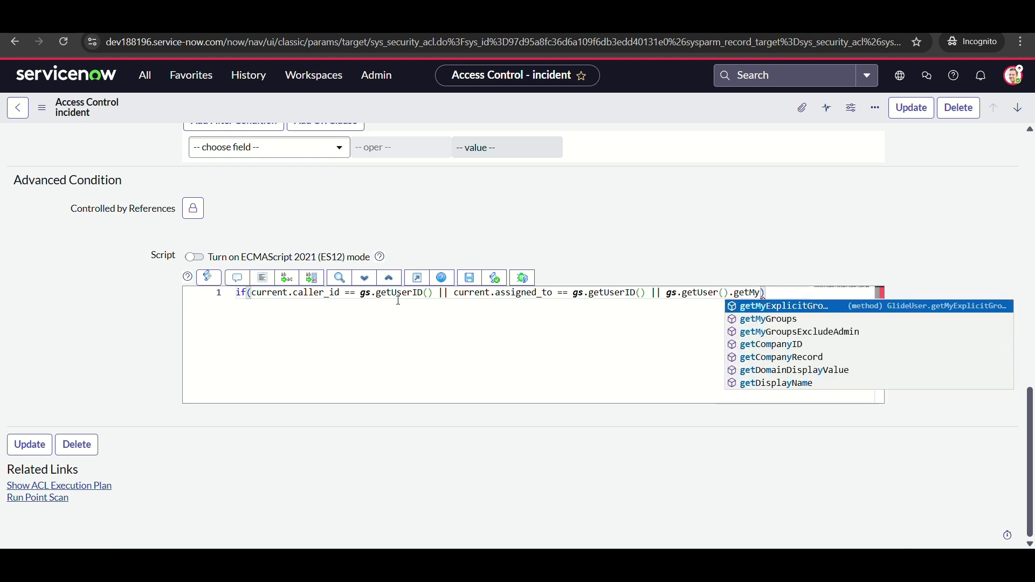
key("Down")
key("Return")
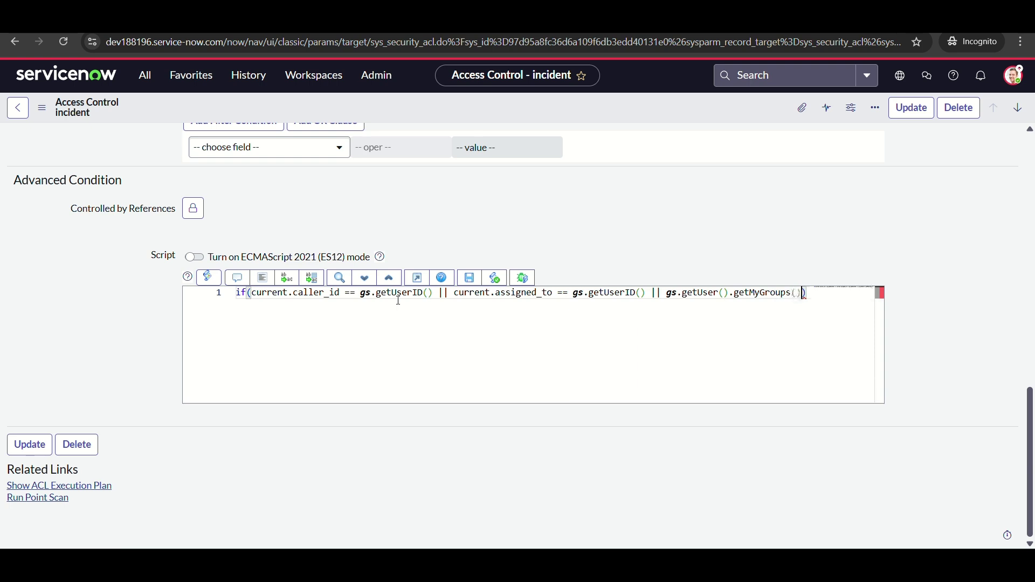
Extend the getMyGroups() clause with .indexOf(current.assignment_group) in the if condition
type(".indexOf")
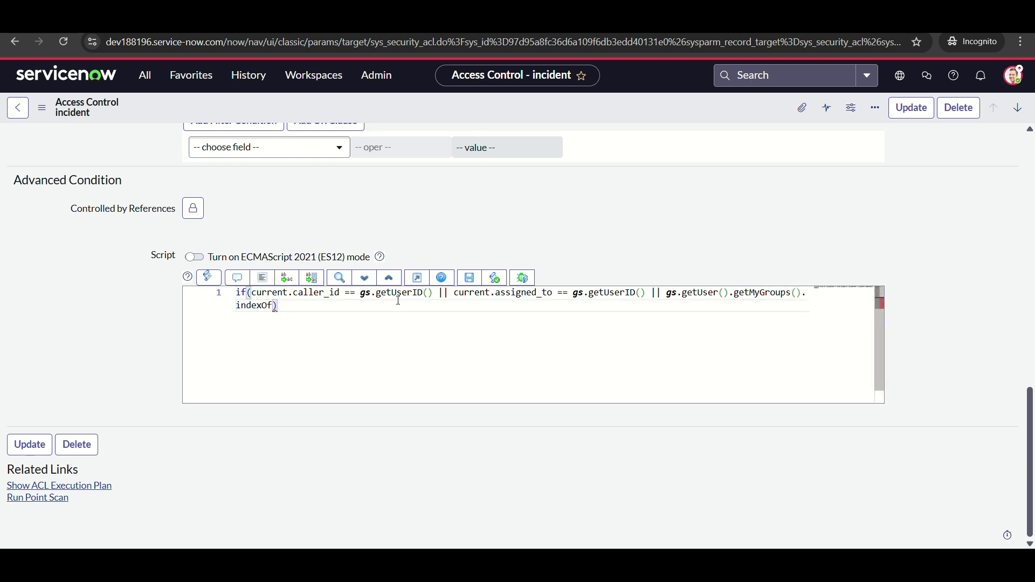
type("(")
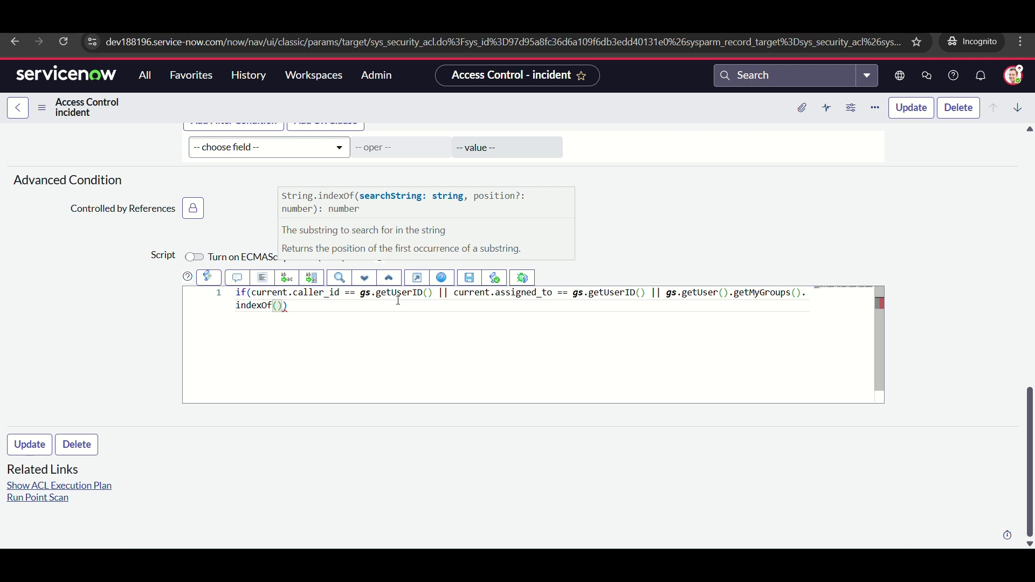
type("current.ass")
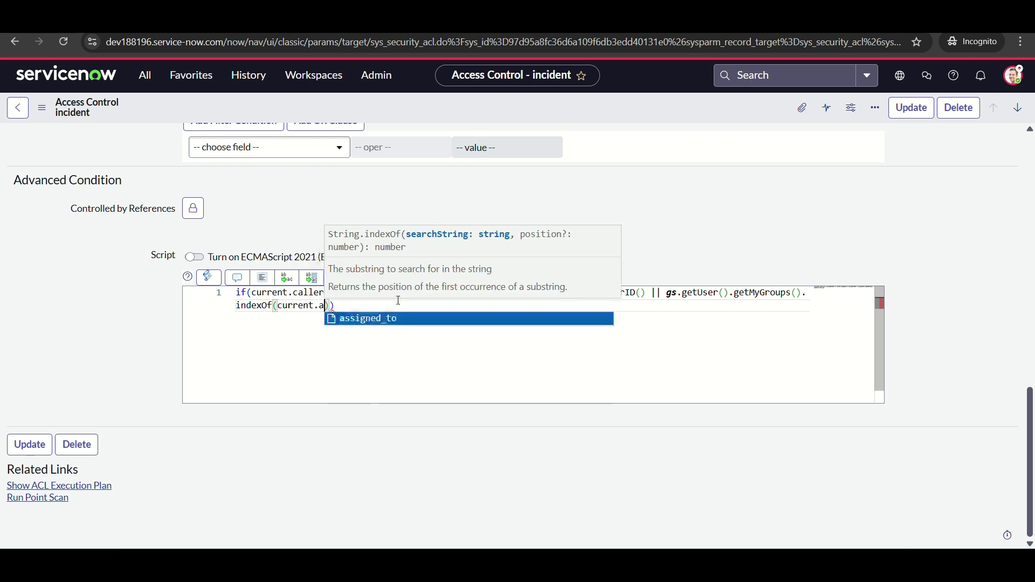
type("ignment_")
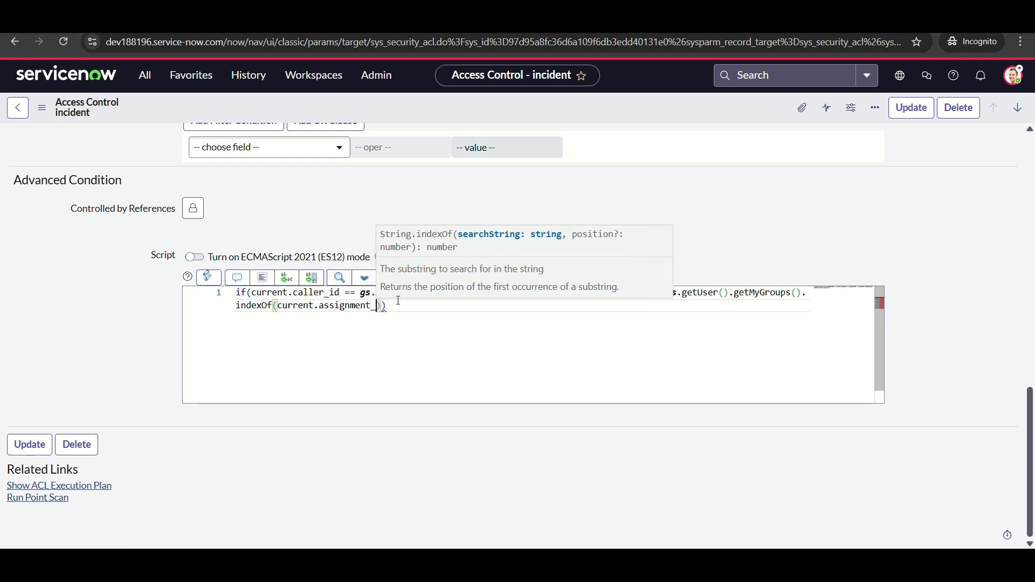
type("grup")
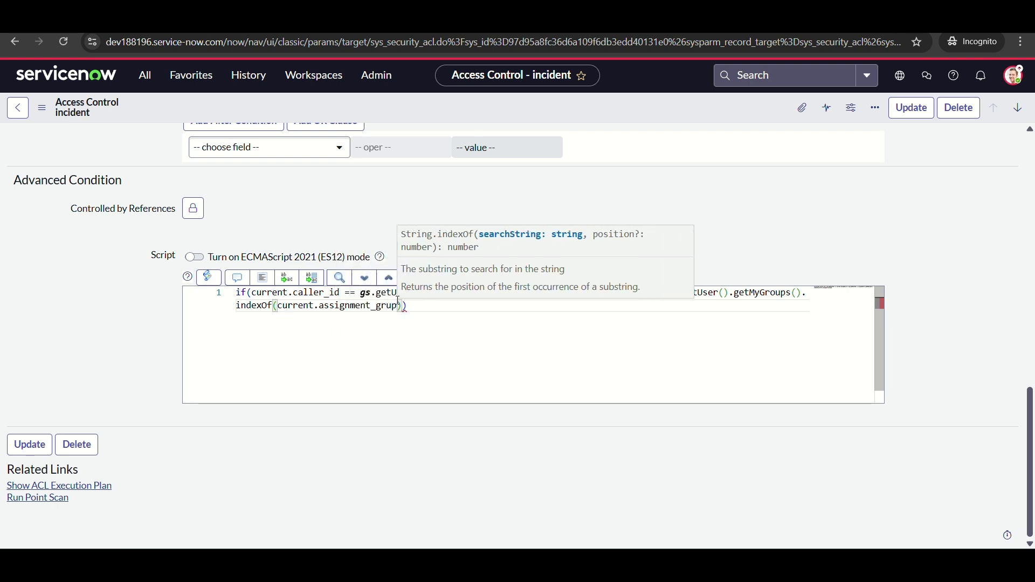
key("BackSpace")
key("BackSpace")
type("oup")
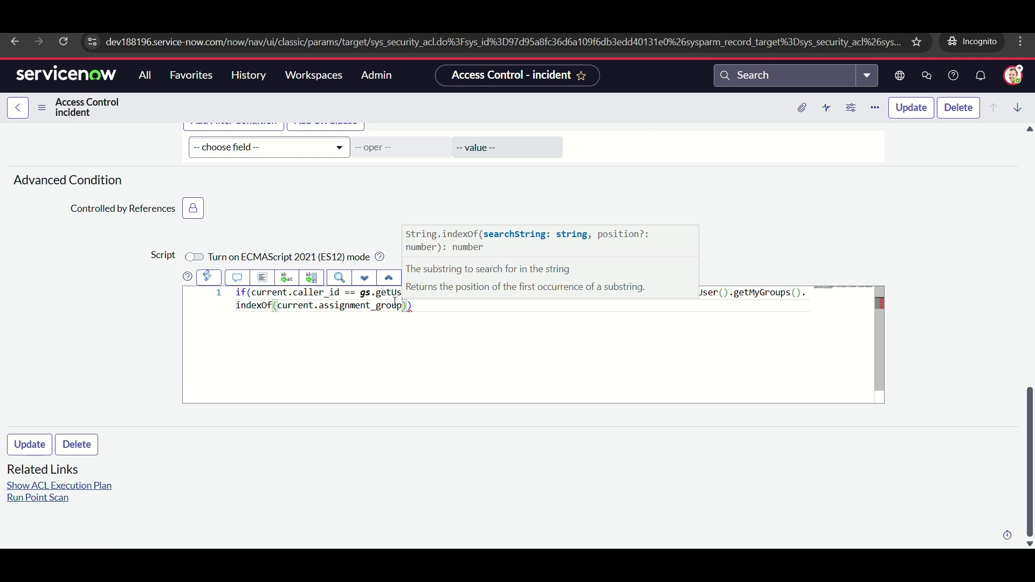
key("Right")
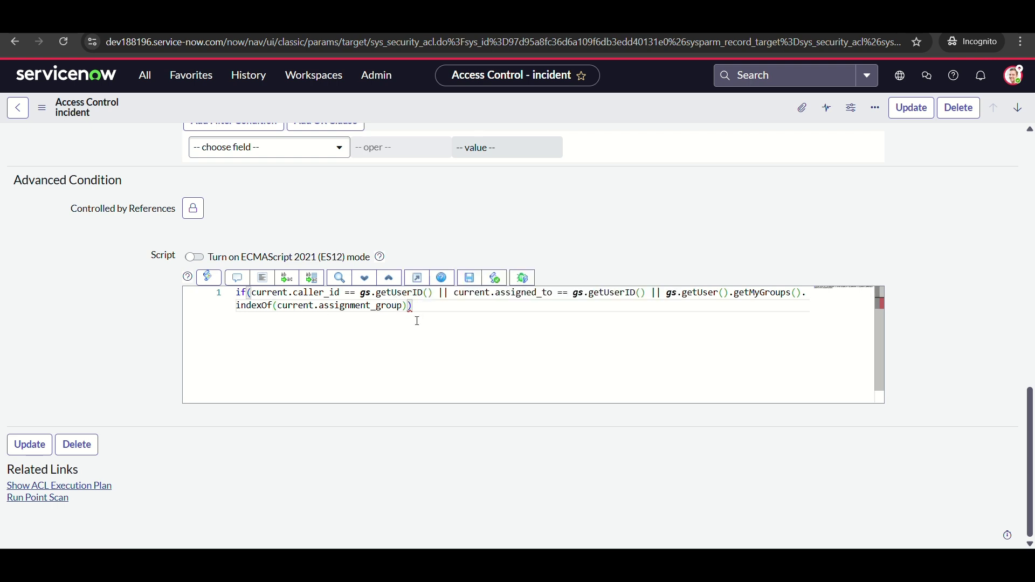
Append .toString() to current.assignment_group and compare the indexOf result with >-1 to complete the if condition
key("Left")
key("Left")
type(".toString()")
key("Right")
key("Right")
type(">-1")
key("Return")
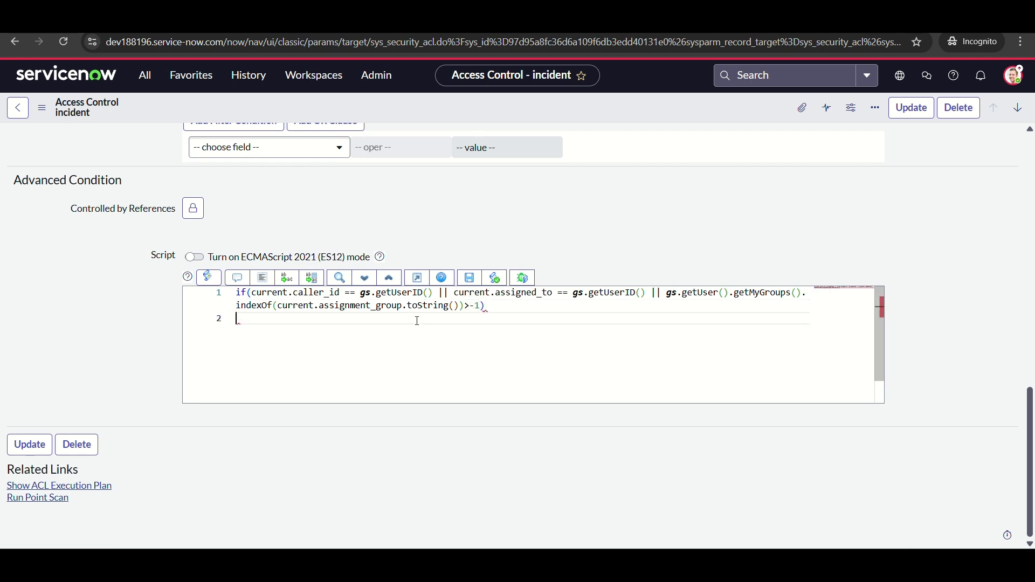
Add answer = true; under the if condition and an else branch with answer = false;, and save the access control
type("answer = true;")
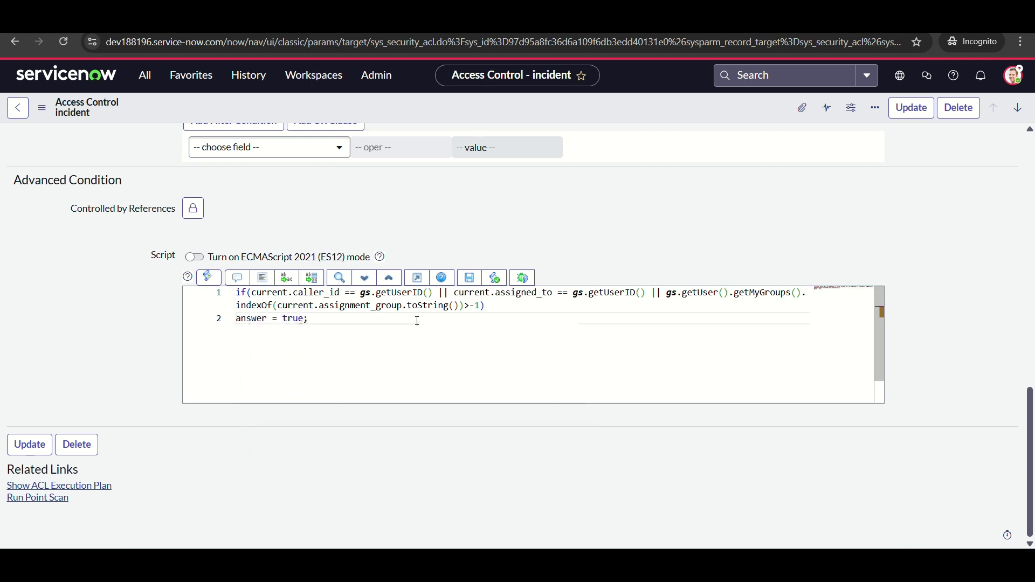
key("Return")
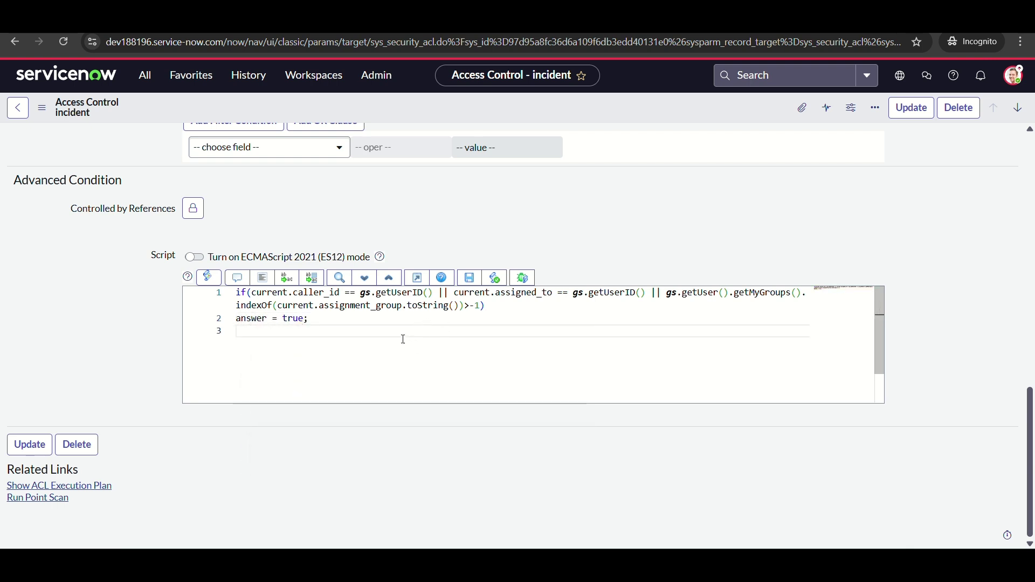
type("else")
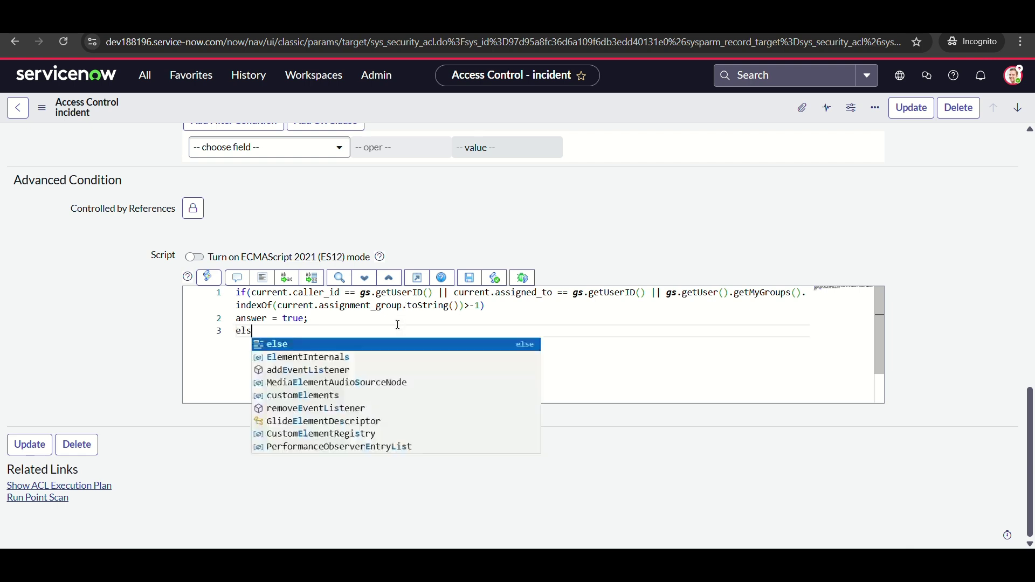
key("Return")
type("answer ")
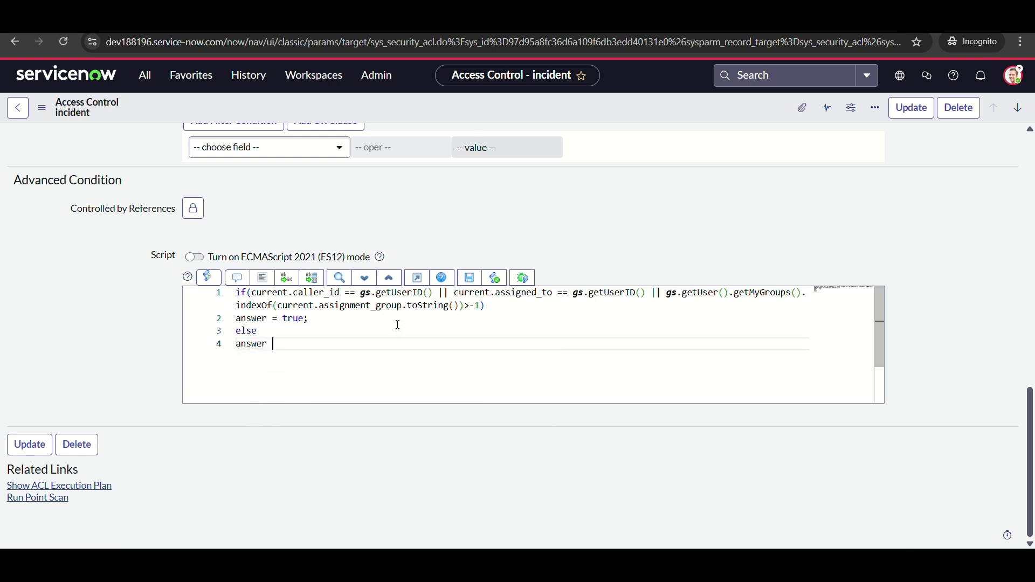
type("= false;")
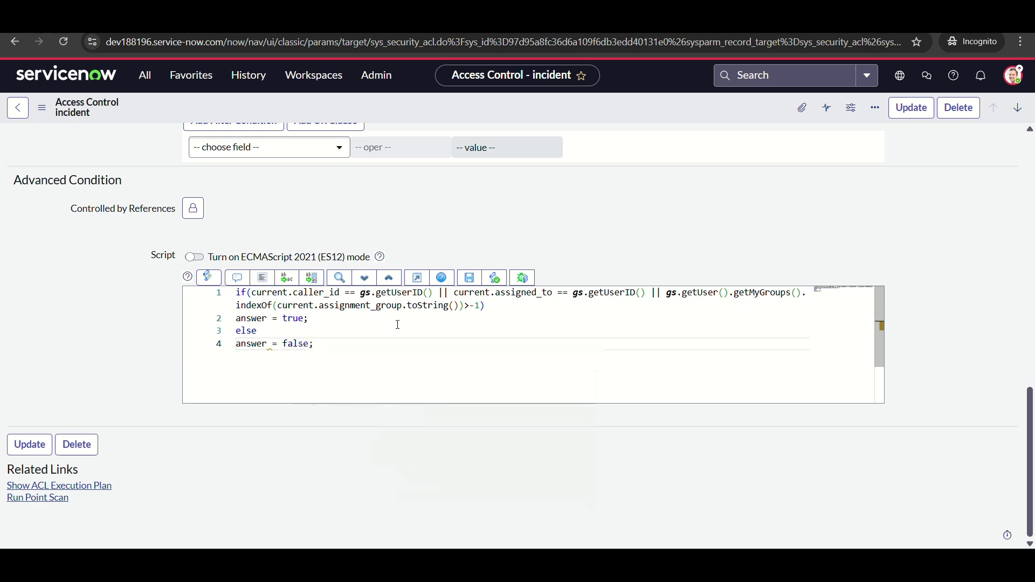
scroll(531, 178, "up", 7)
right_click(467, 101)
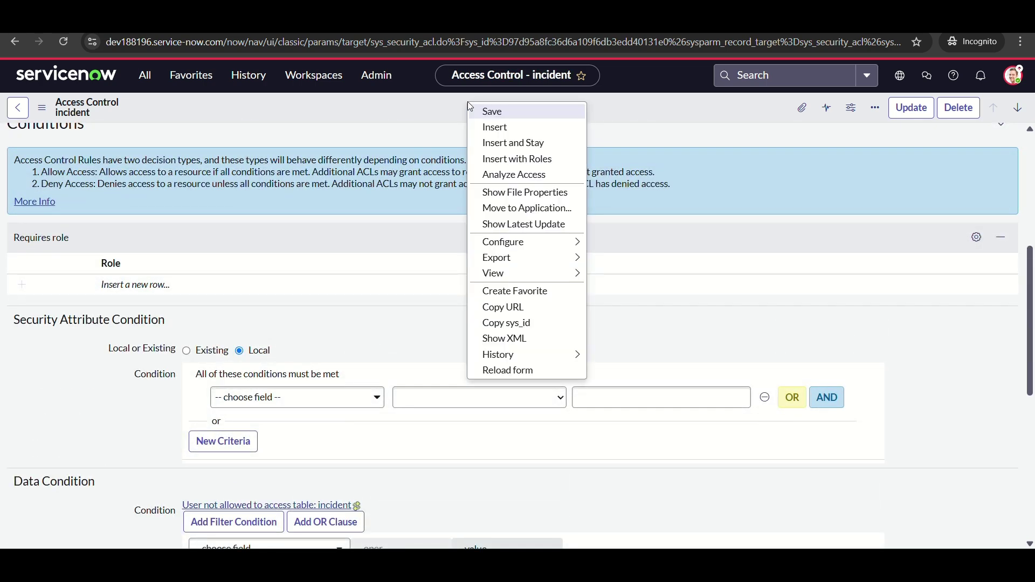
left_click(492, 112)
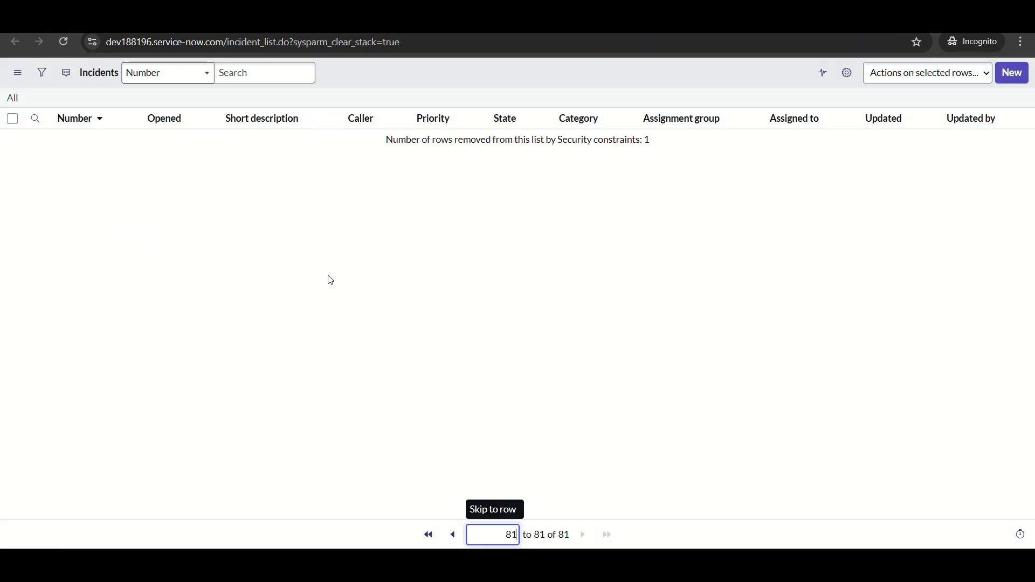
Reload the incident list and page through it as the administrator to check which incidents are readable under the scripted ACL
left_click(455, 538)
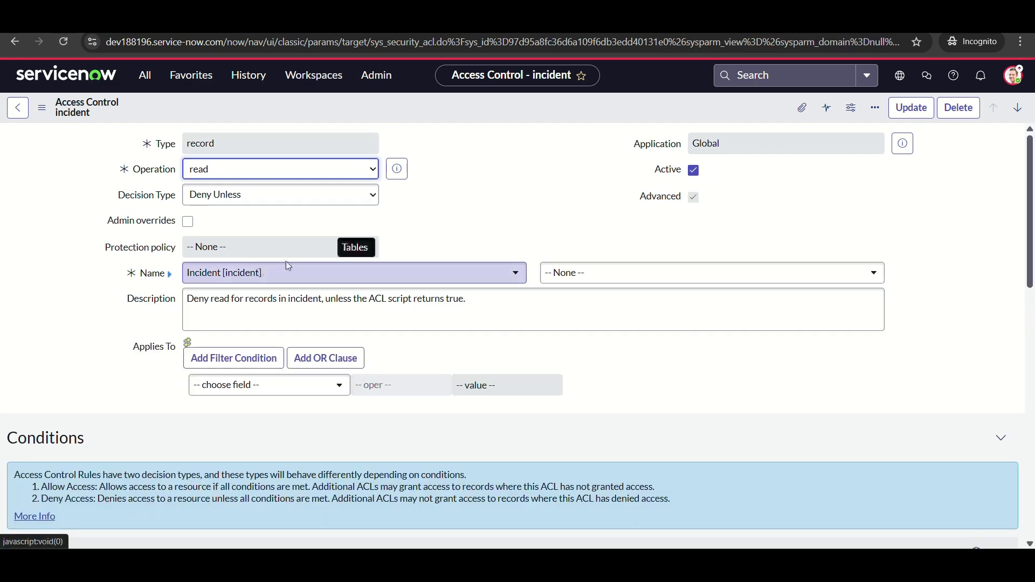
scroll(390, 275, "down", 5)
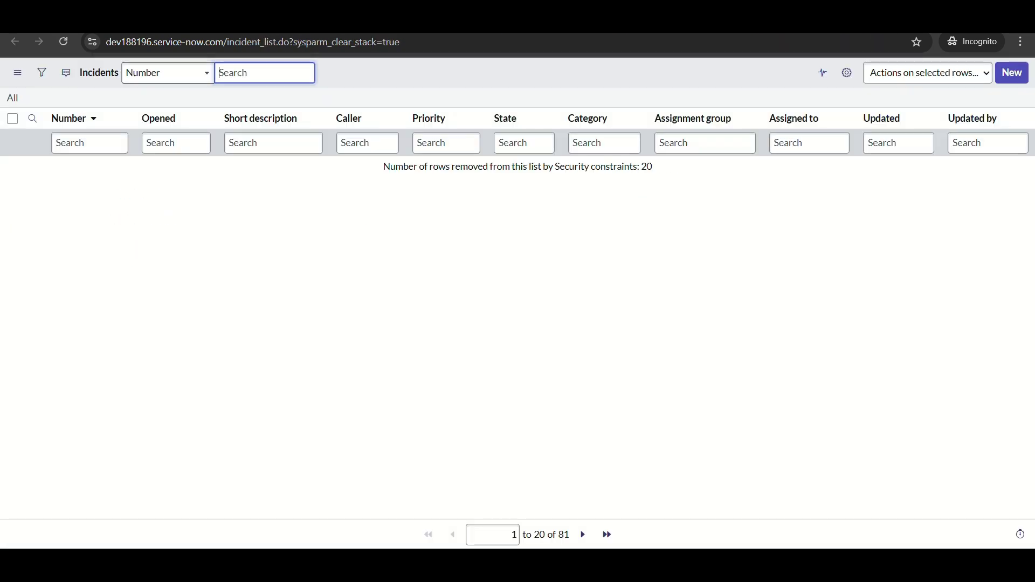
left_click(65, 43)
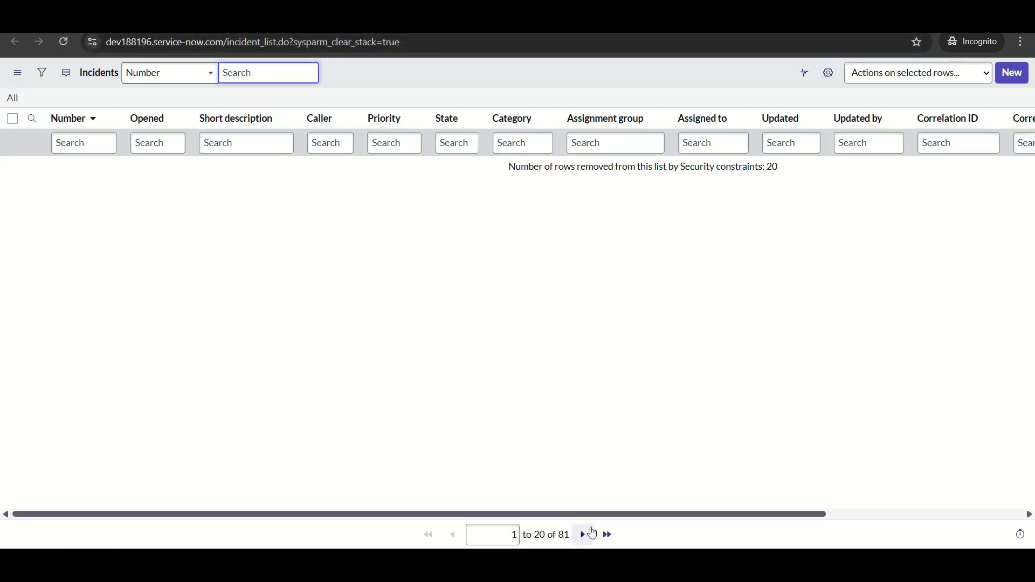
left_click(583, 535)
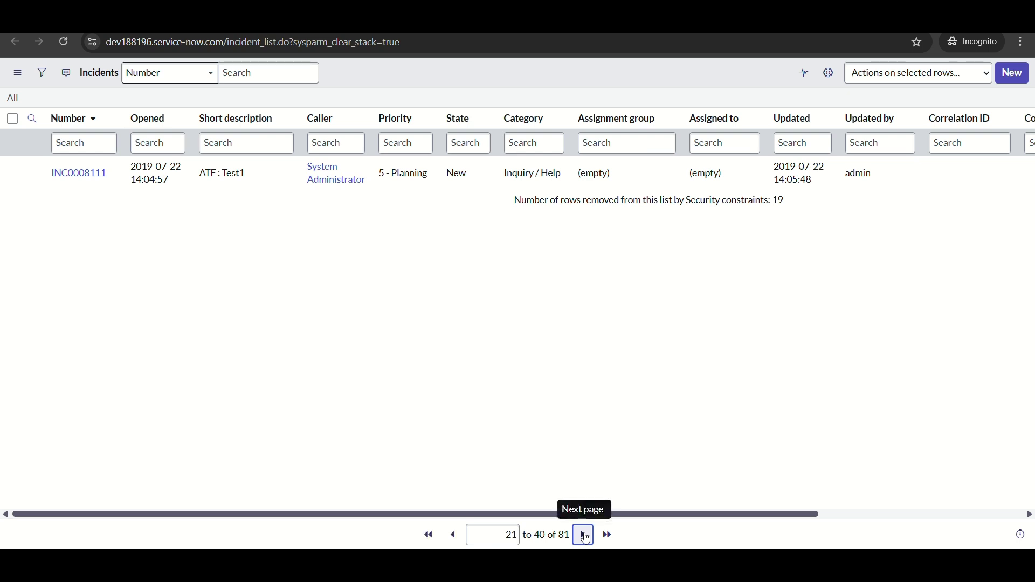
left_click(584, 535)
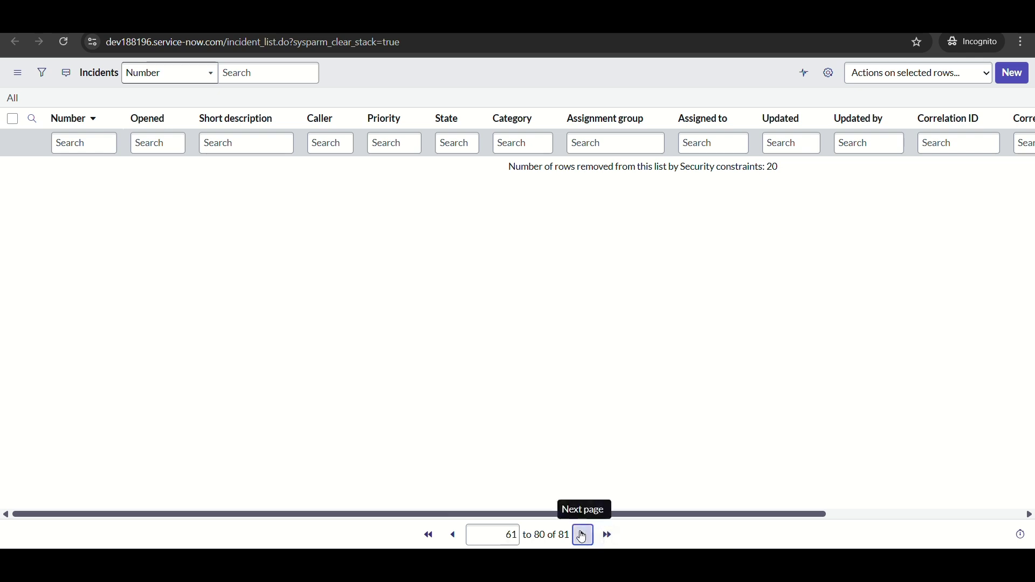
left_click(583, 535)
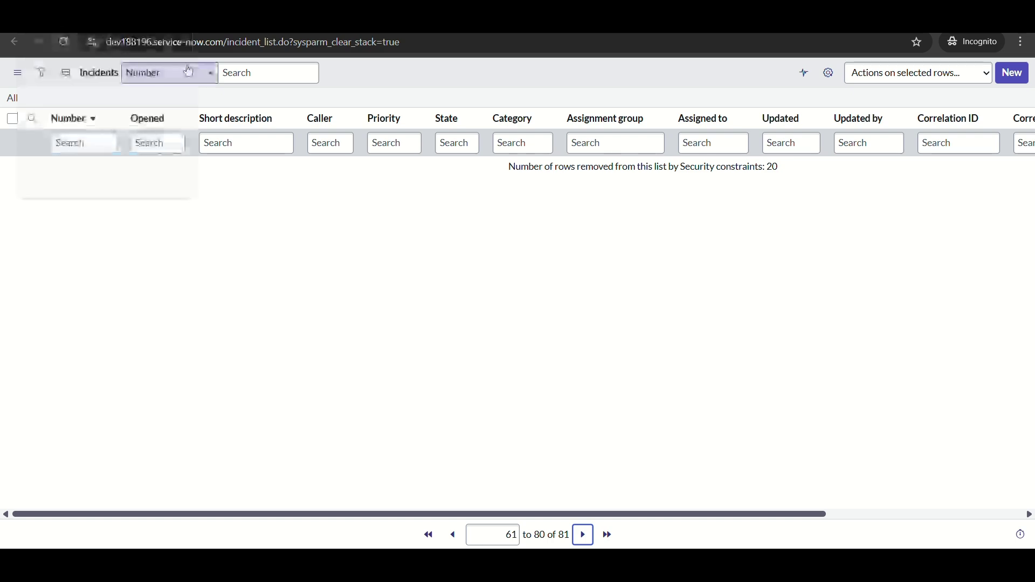
key("Return")
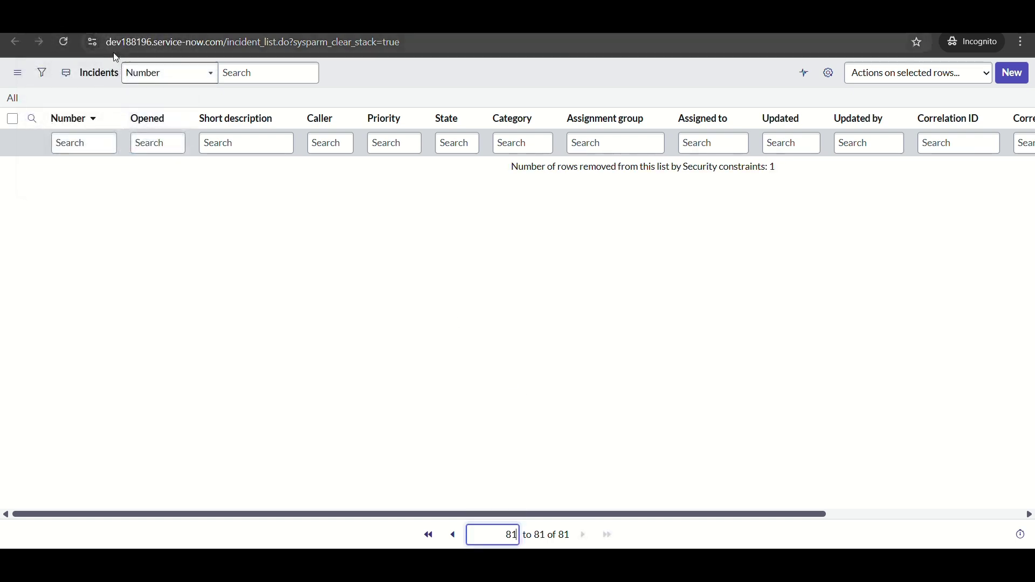
key("ctrl+Tab")
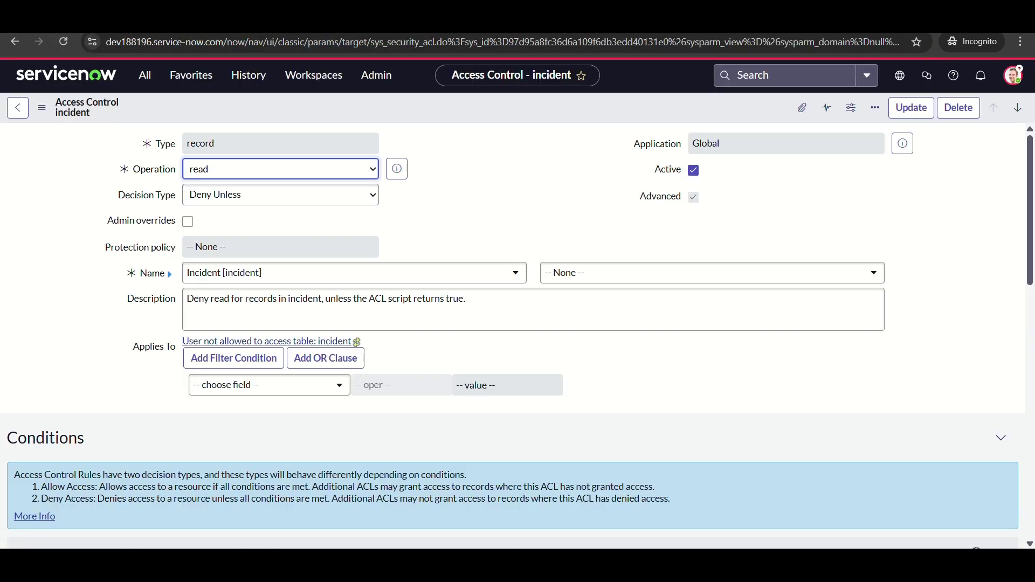
Impersonate the first user among the recent impersonations
left_click(1014, 75)
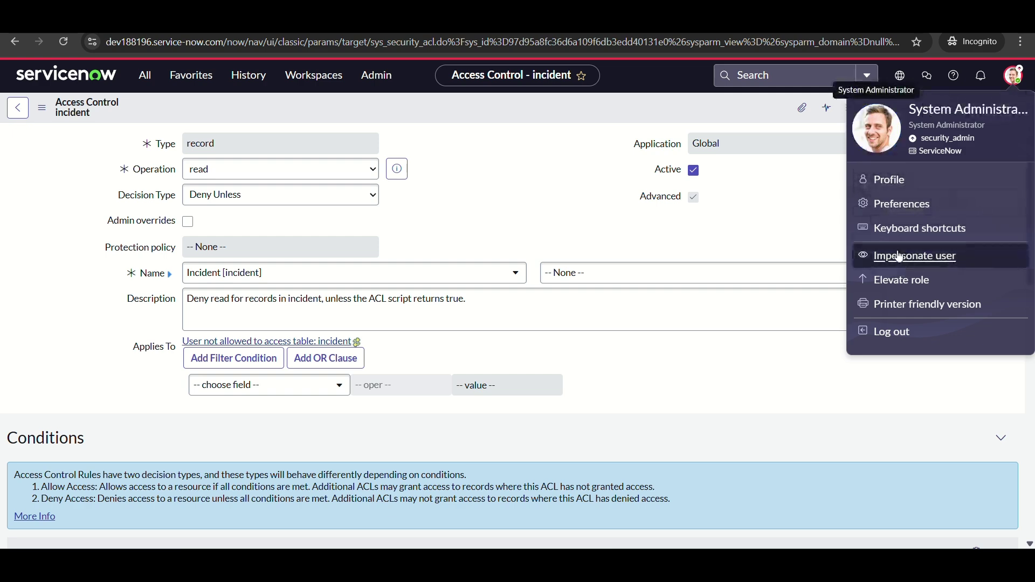
left_click(901, 268)
left_click(466, 305)
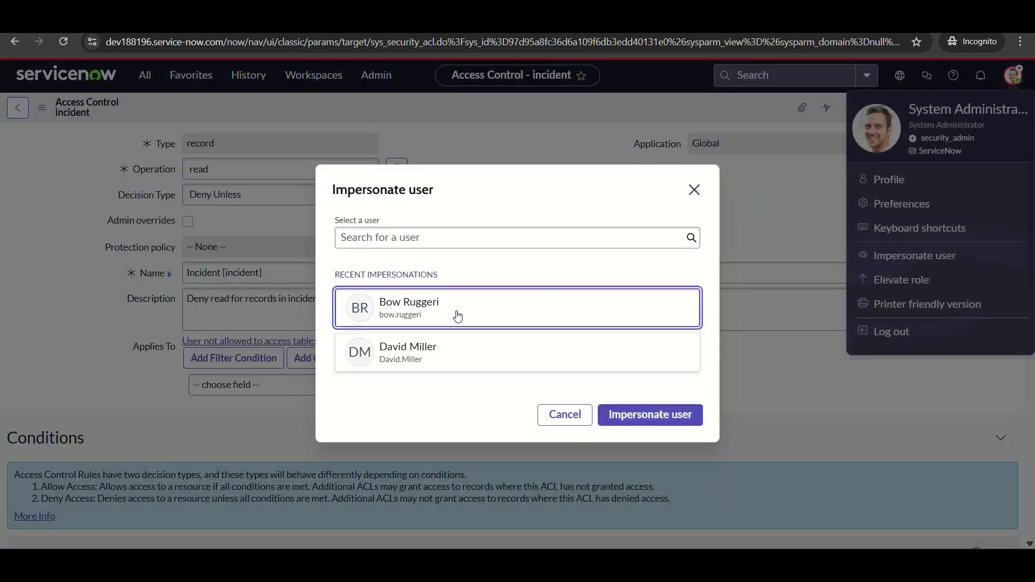
left_click(423, 347)
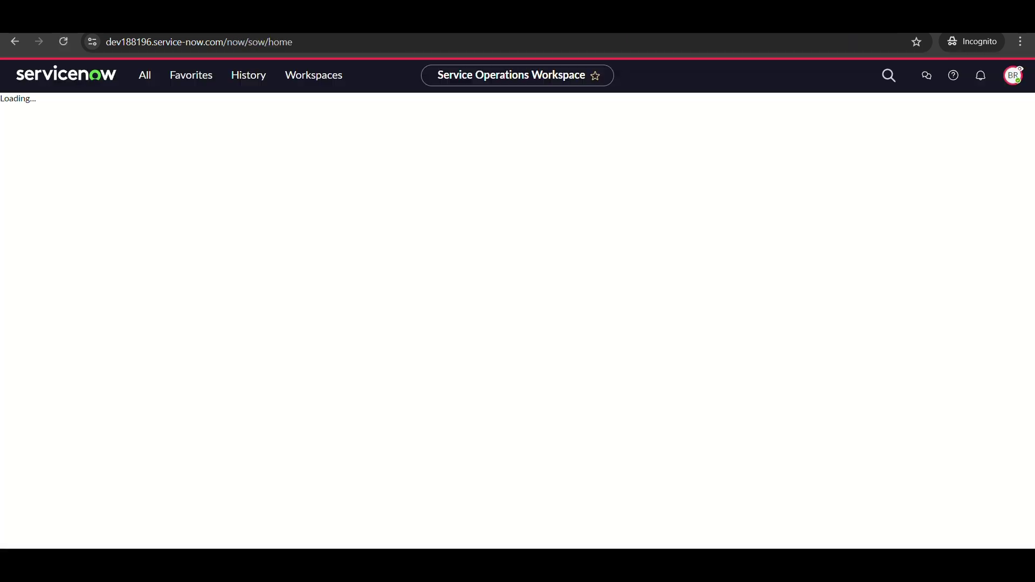
Reload the incident list and page through it as the impersonated user to check the caller, assignment group and assignee values
left_click(64, 44)
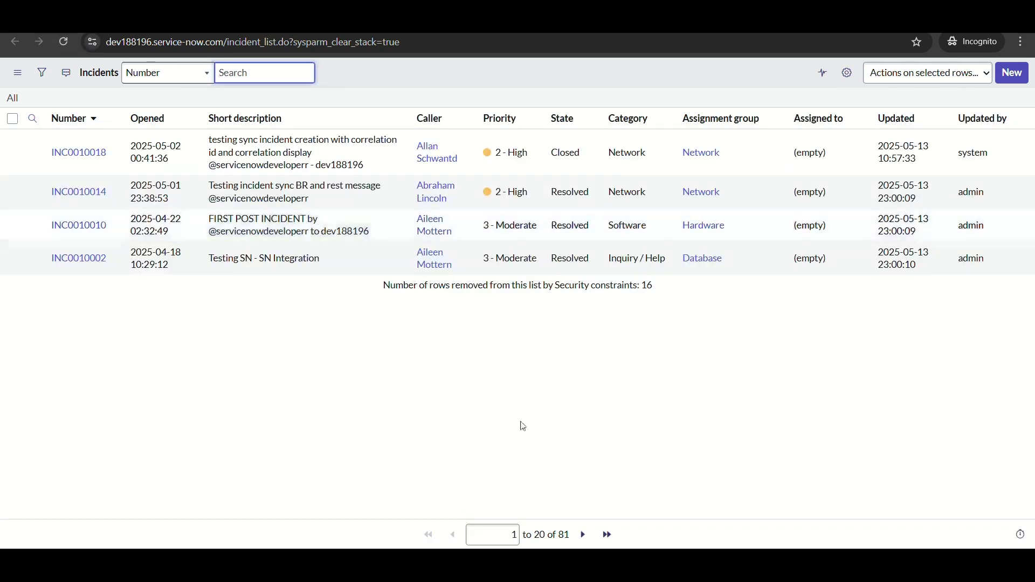
left_click(582, 536)
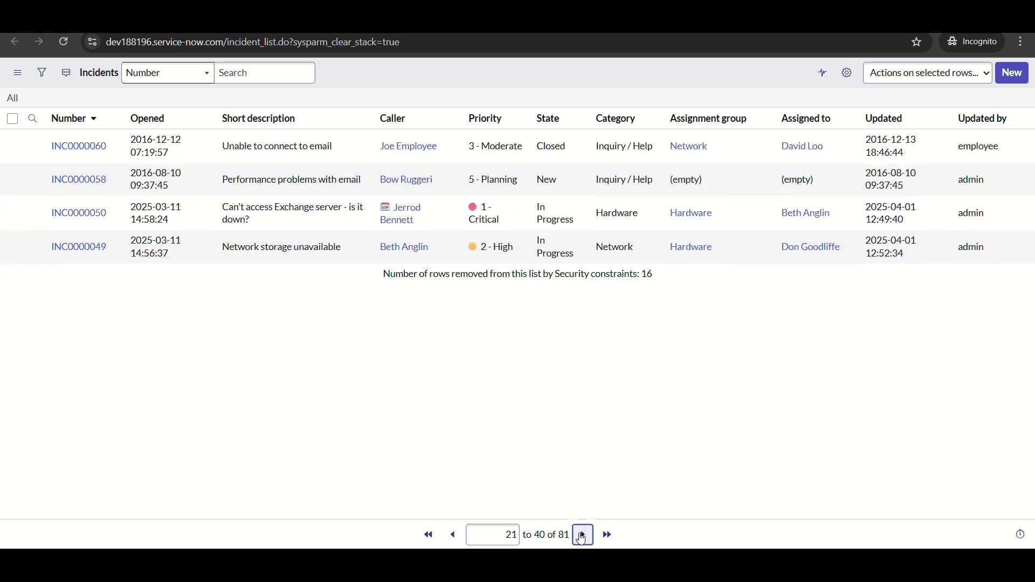
left_click(582, 536)
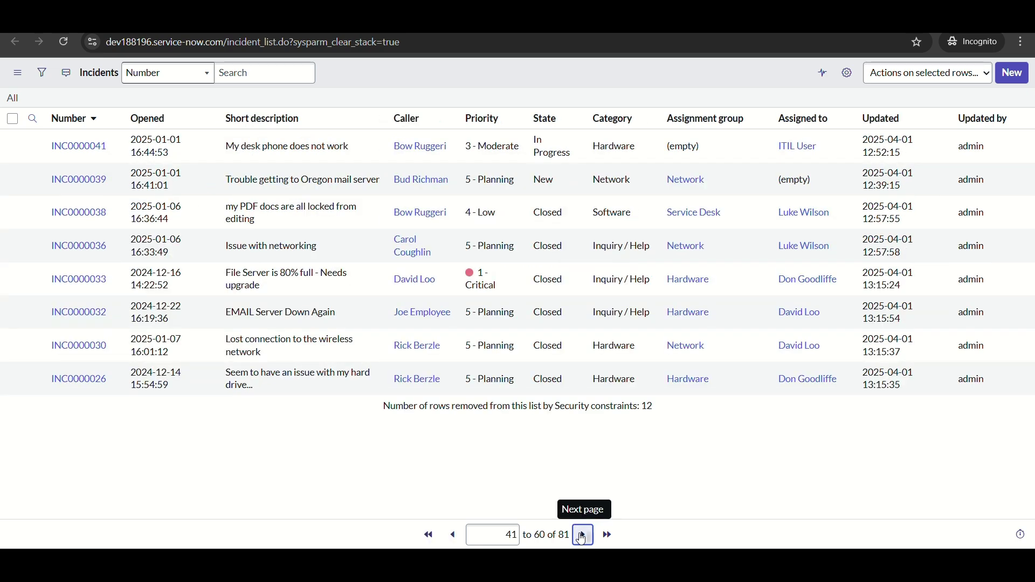
left_click(582, 536)
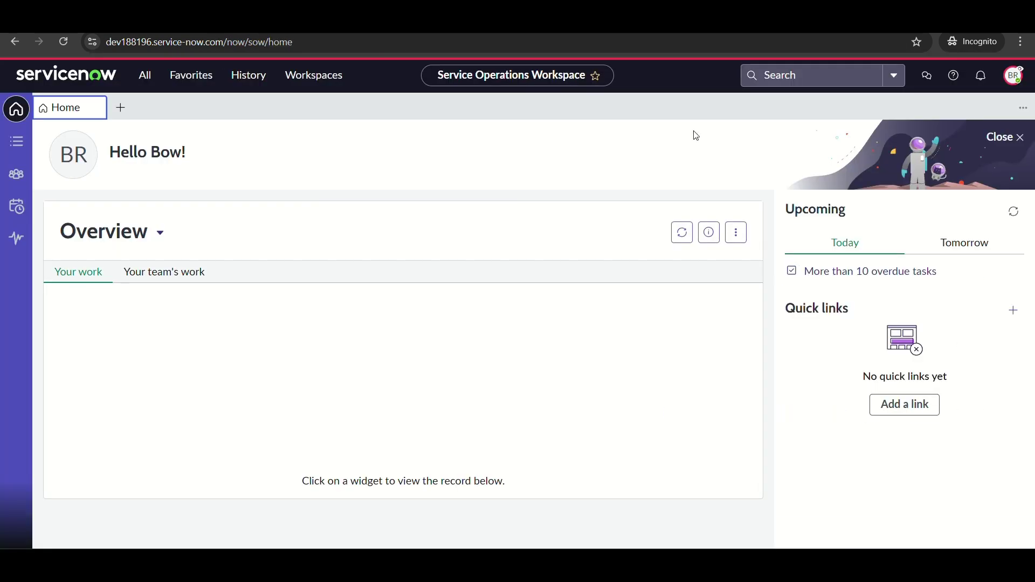
End the impersonation and search the navigator for the incident modules
left_click(1013, 82)
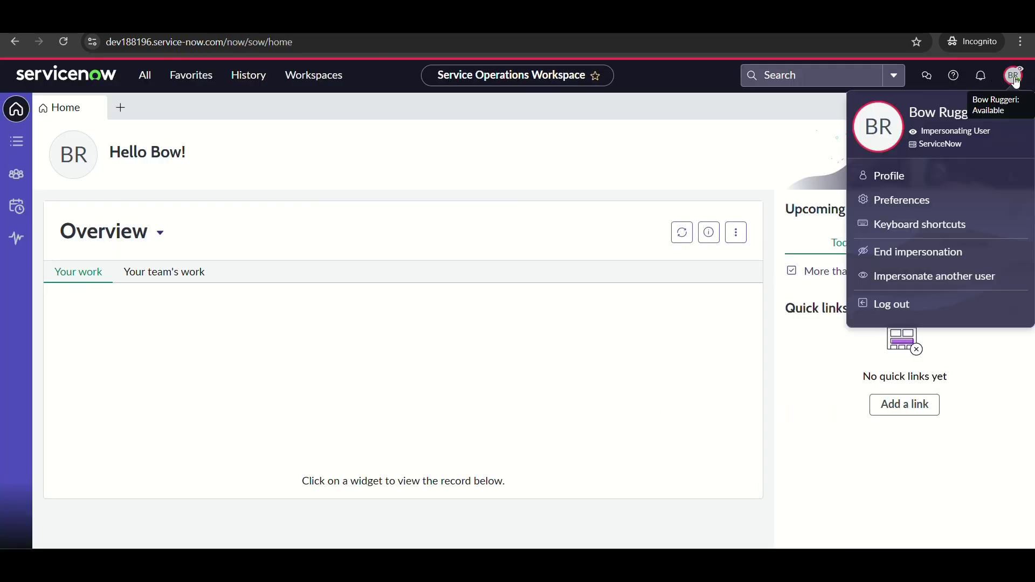
left_click(922, 258)
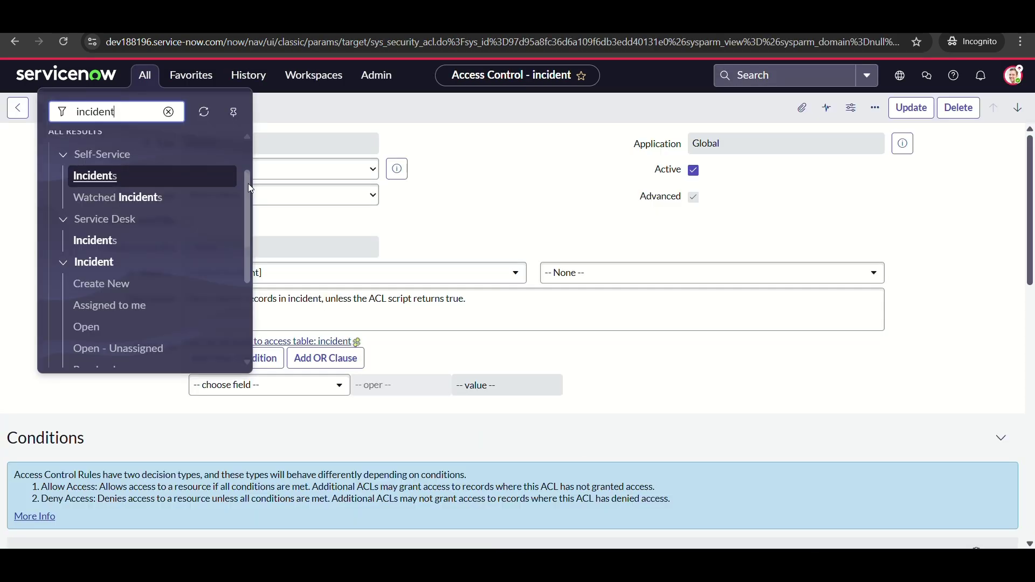
left_click_drag(248, 183, 245, 241)
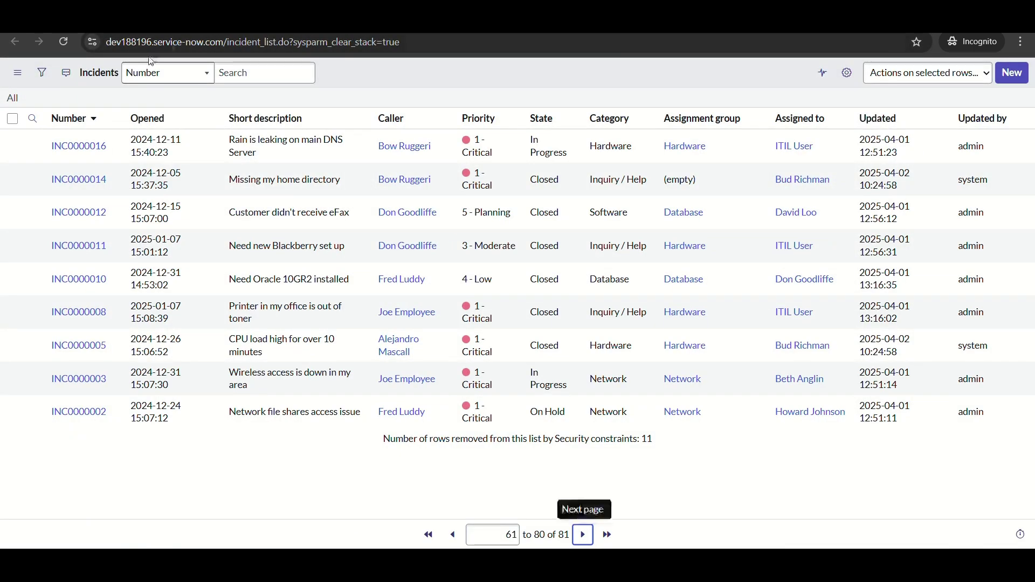
Reload the incident list, then find the Access Control (ACL) module in the navigator and open it in a new browser tab
left_click(60, 42)
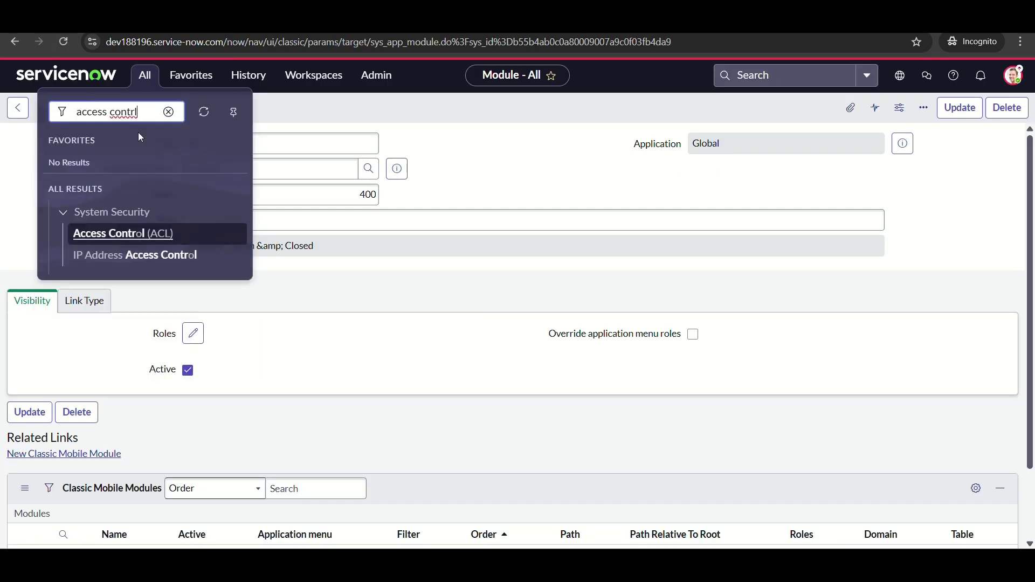
right_click(108, 233)
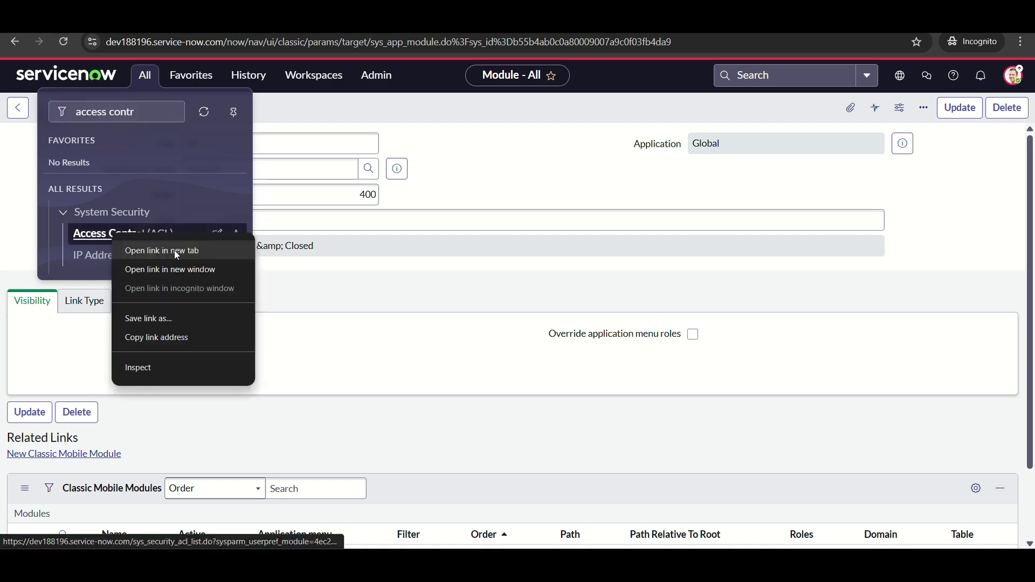
left_click(184, 258)
left_click(124, 233)
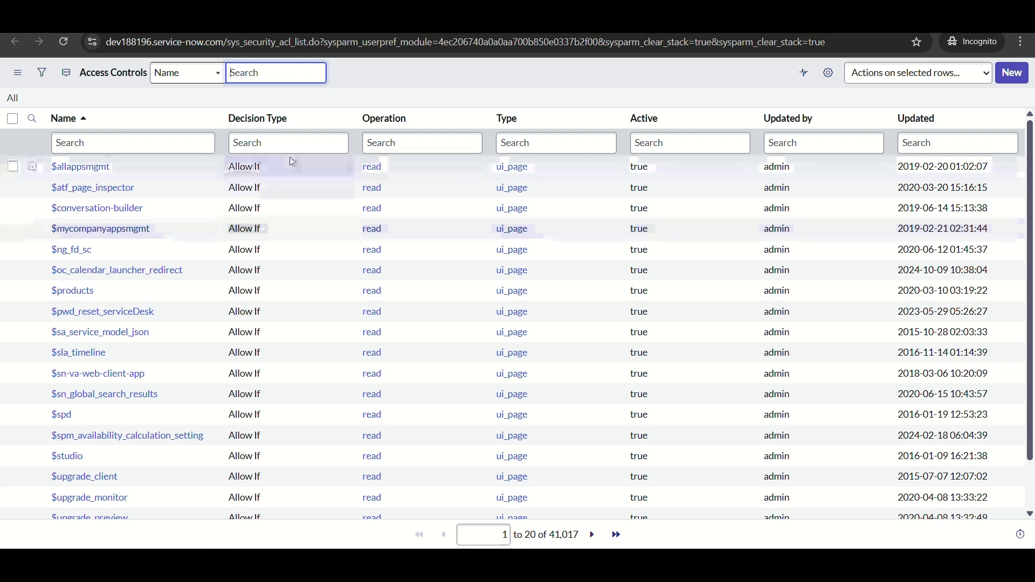
Filter the access controls by name incident, decision type Deny Unless, operation read, type record and active true
left_click(266, 144)
type("Den")
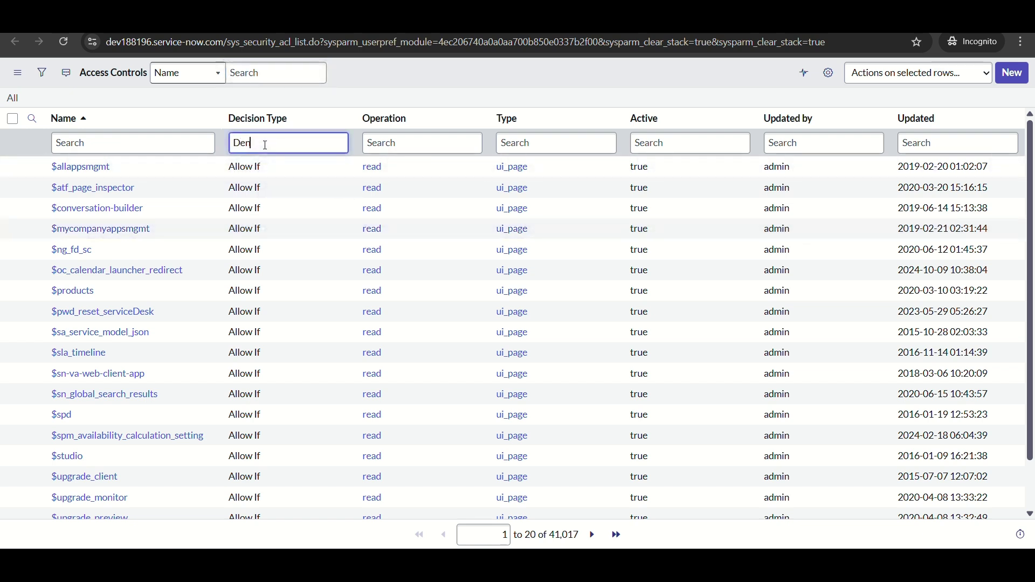
type("y Unless")
left_click(366, 143)
type("rea")
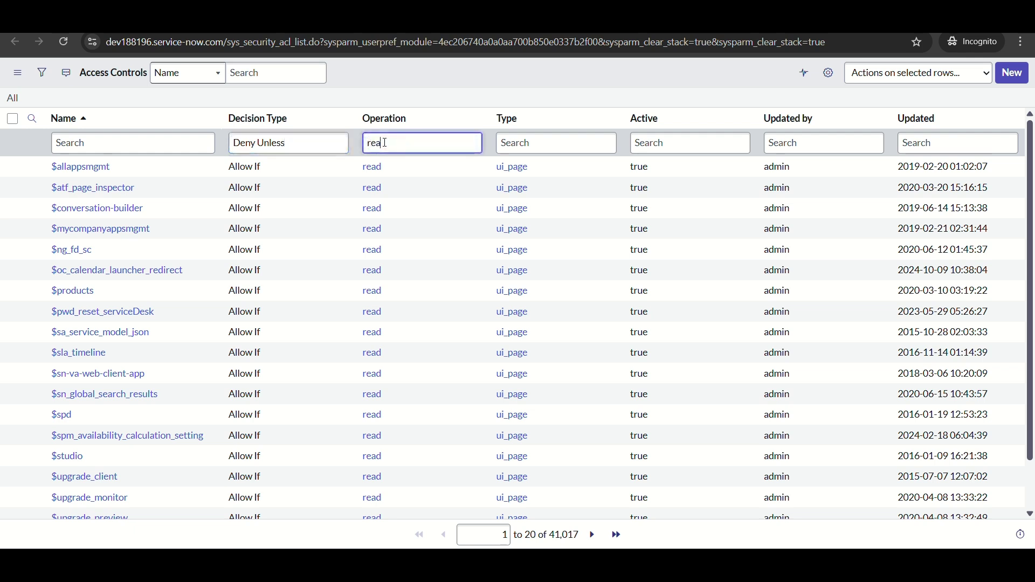
type("d")
left_click(514, 141)
type("rec")
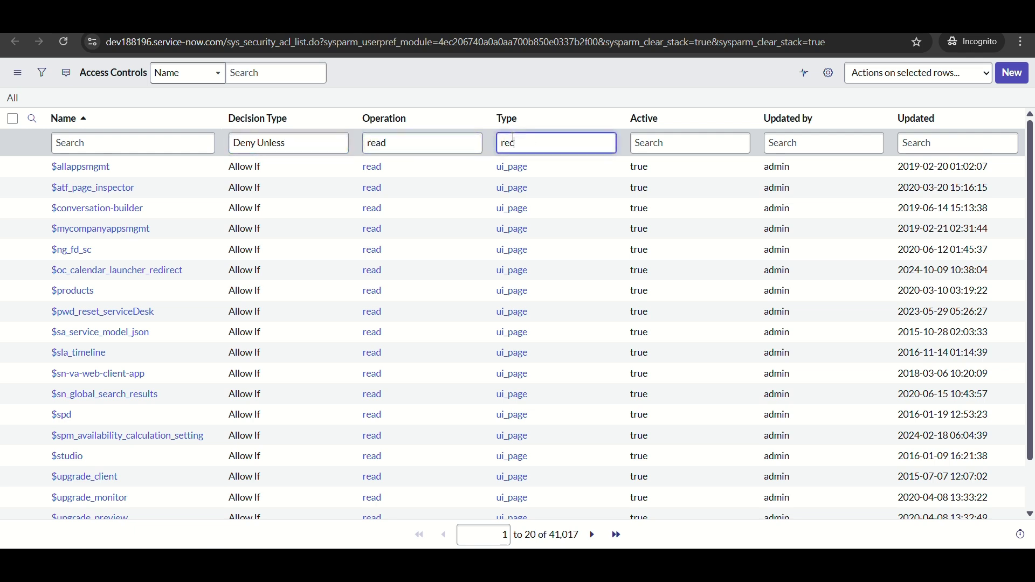
type("ord")
left_click(700, 147)
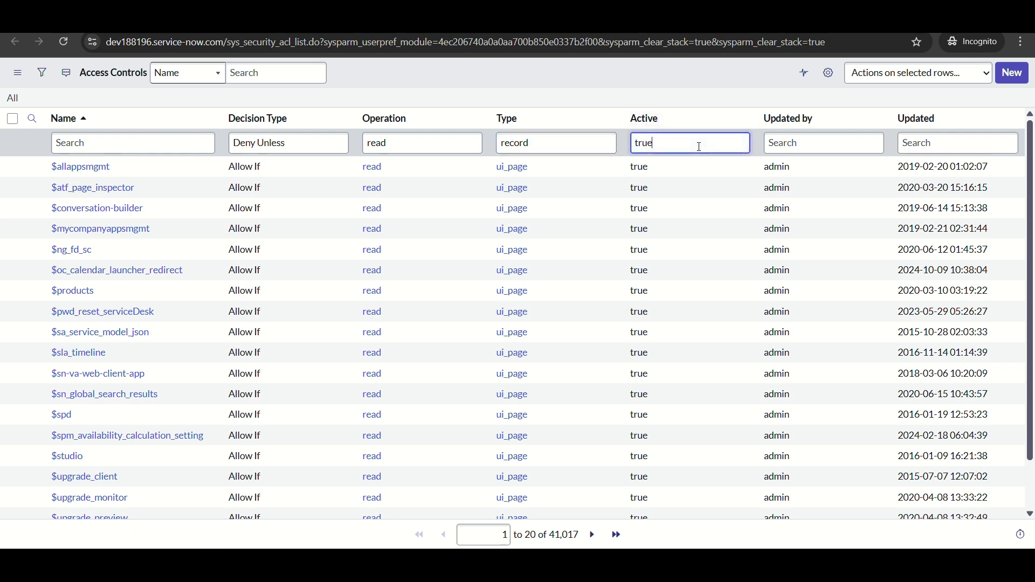
left_click(133, 143)
type("inci")
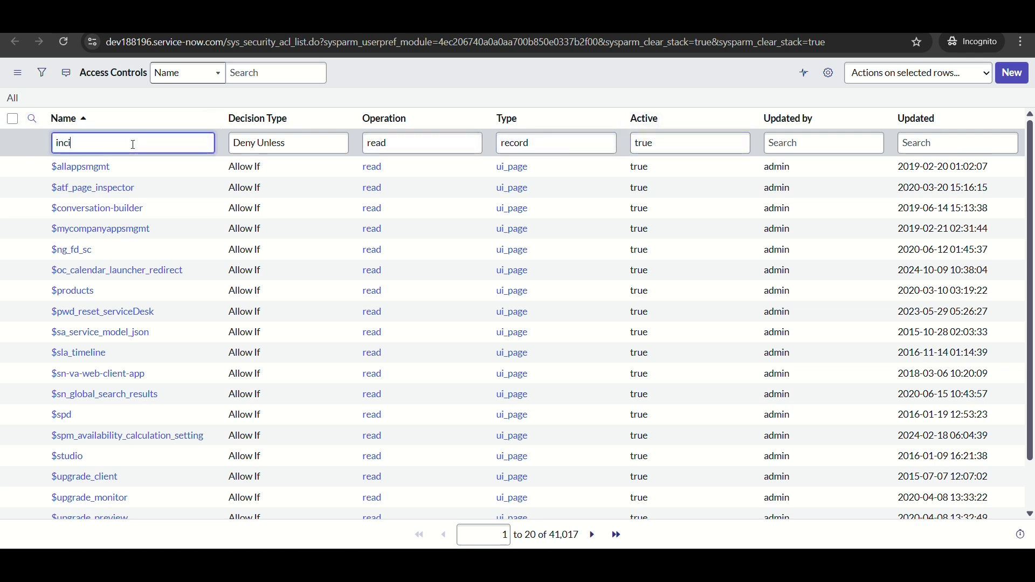
type("dent")
key("Return")
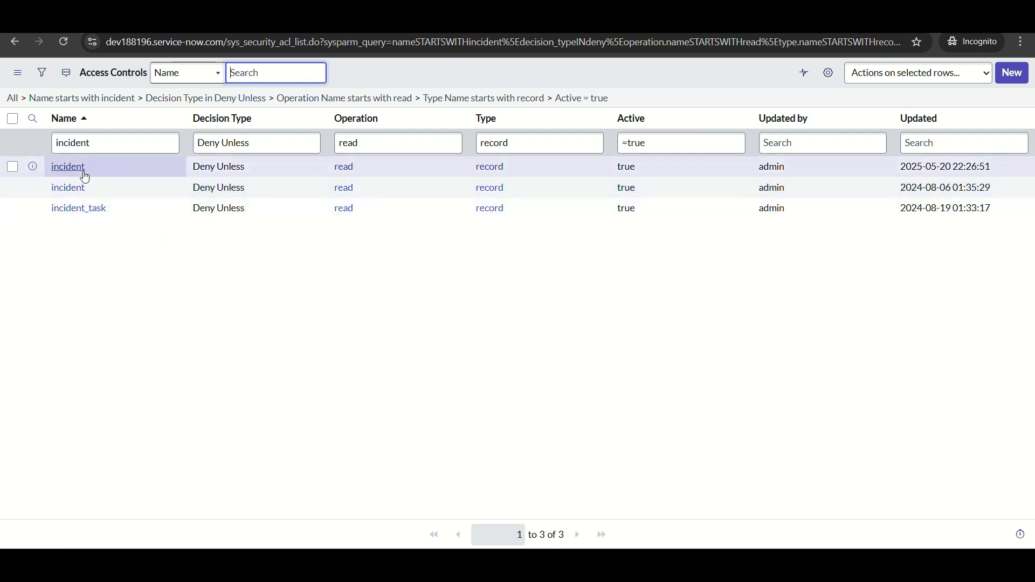
Set Active to false on the first incident read ACL, the one updated 2025-05-20
left_click(646, 170)
double_click(645, 170)
left_click(636, 172)
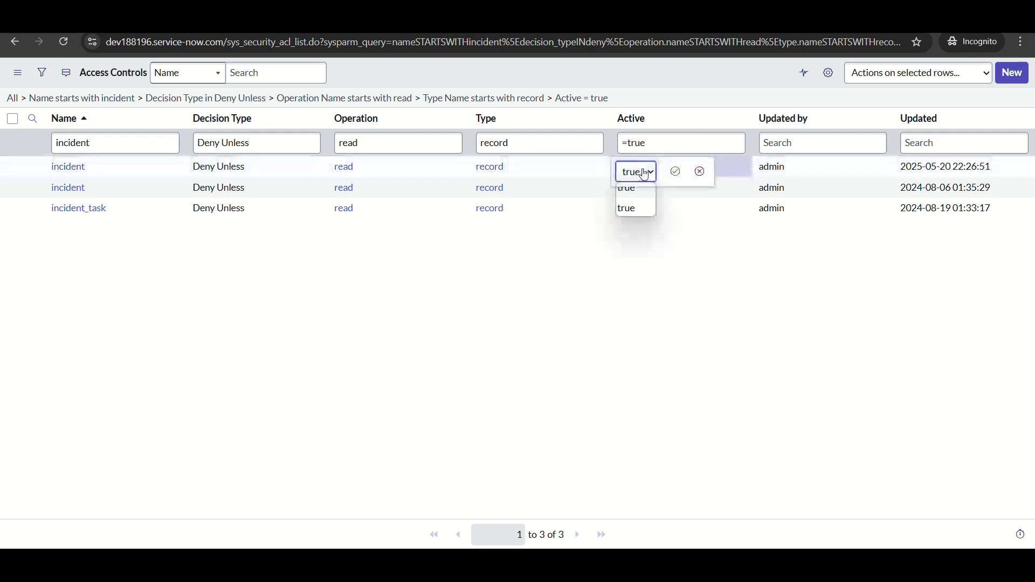
left_click(640, 211)
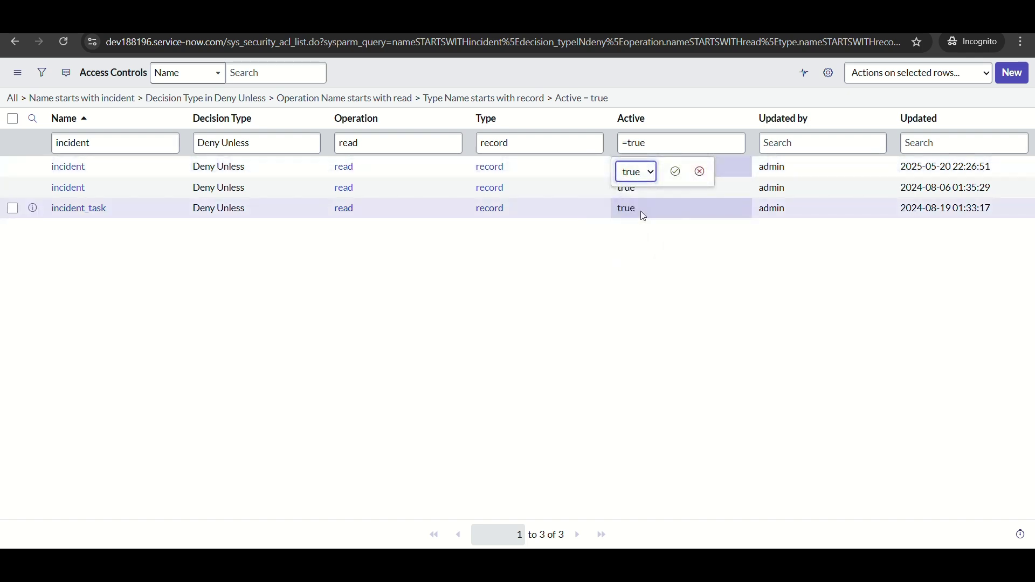
left_click(677, 174)
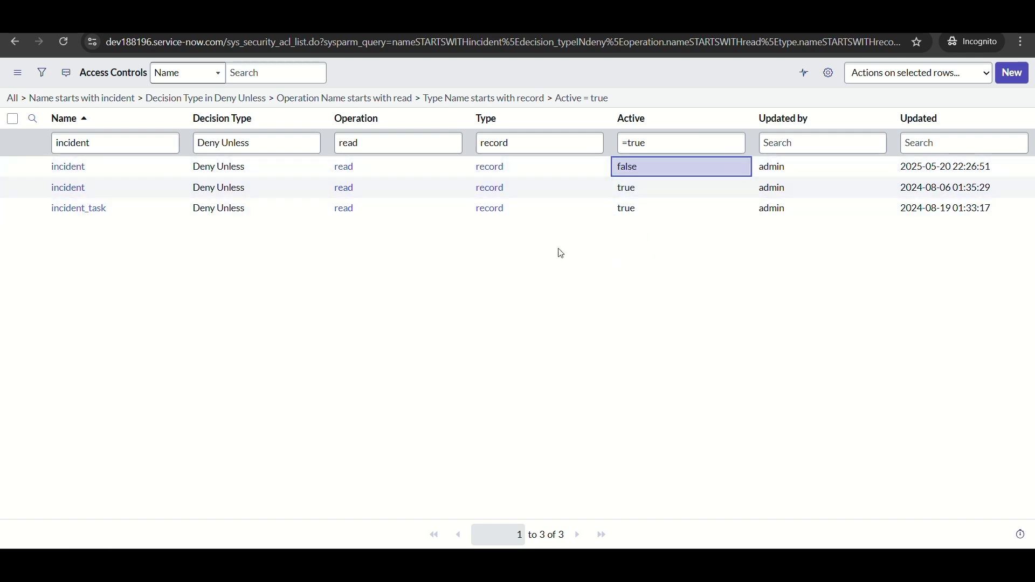
Reload the incident list and page through it to check which incidents are readable without the custom ACL
key("ctrl+Tab")
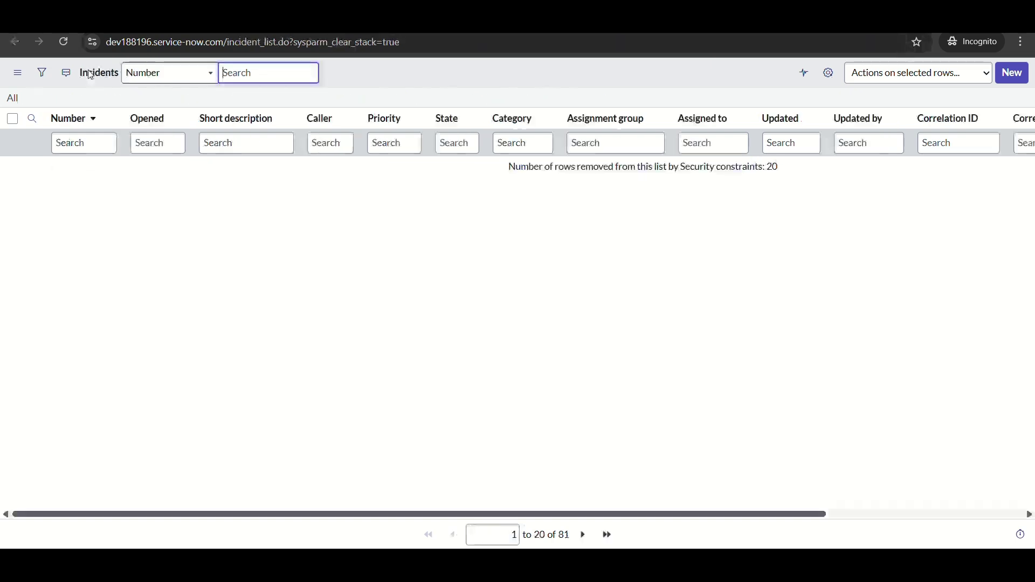
left_click(65, 43)
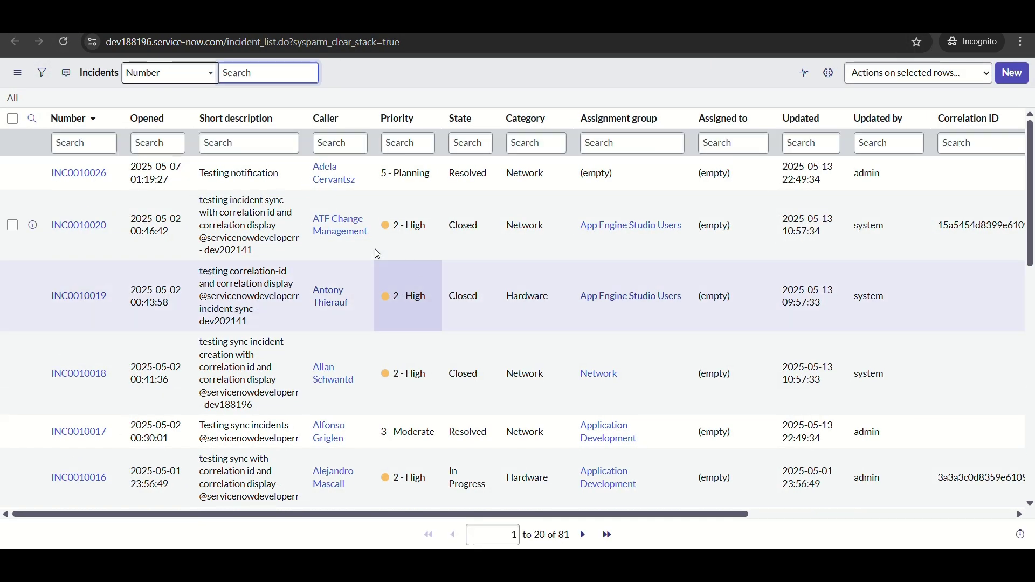
left_click(582, 536)
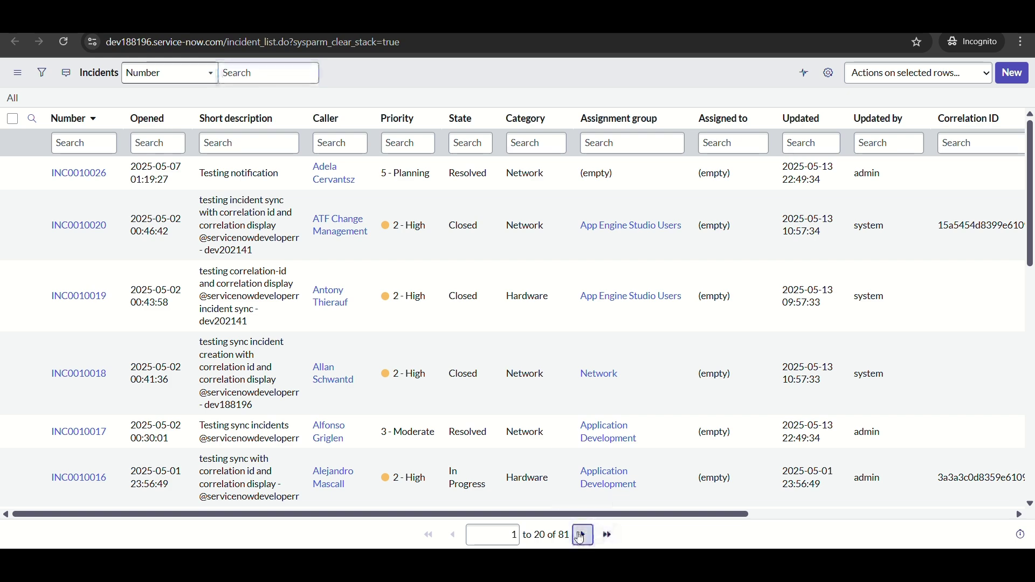
left_click(582, 536)
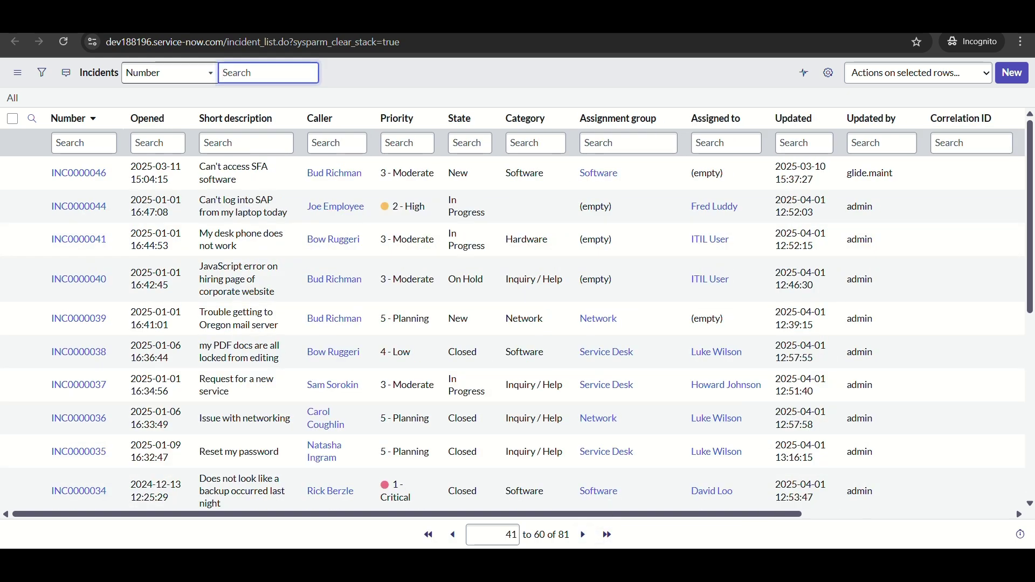
On the All module form of the Incident menu, choose URL (from Arguments:) as the link type and start the arguments entry
key("ctrl+Tab")
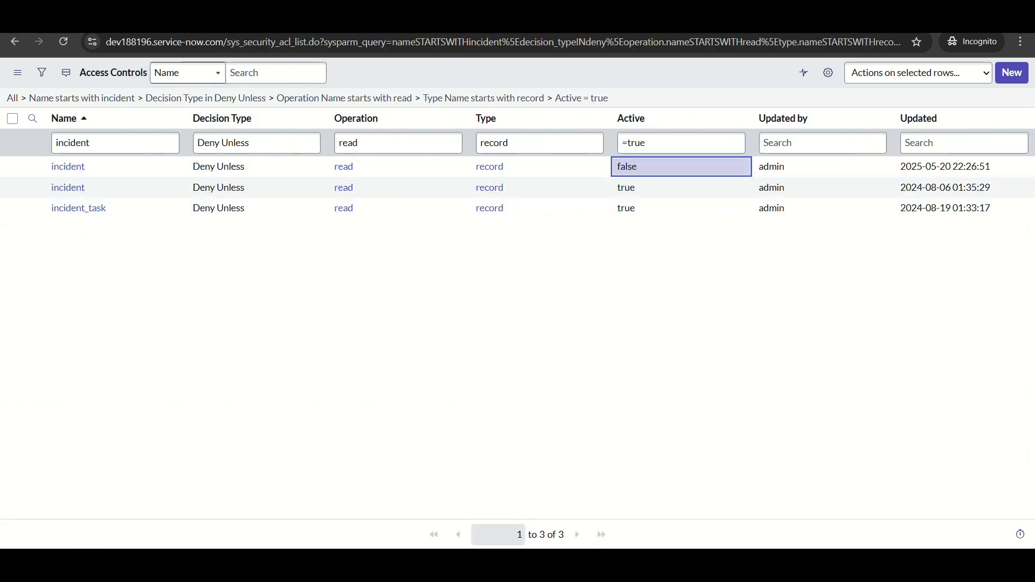
key("ctrl+Tab")
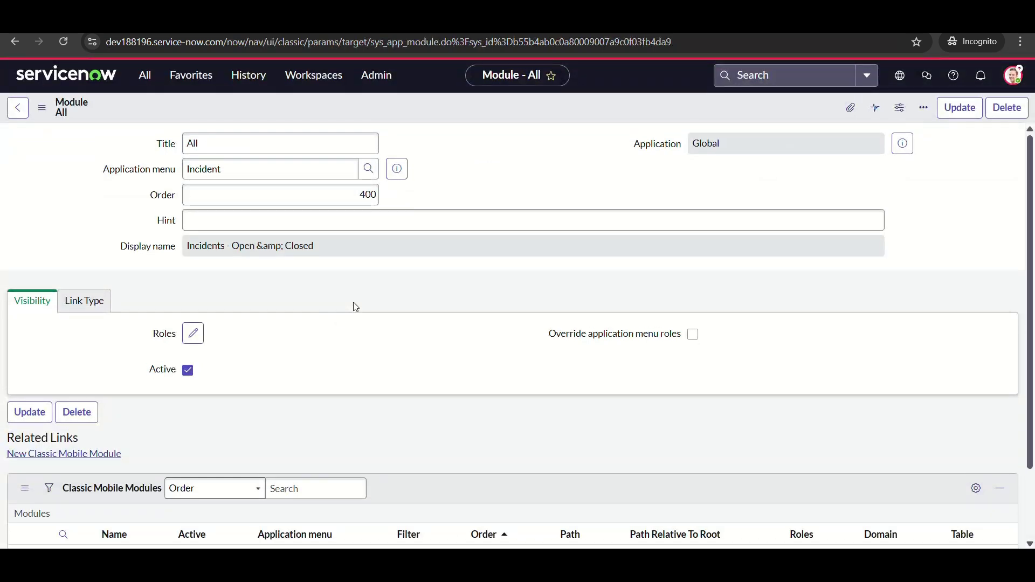
left_click(101, 302)
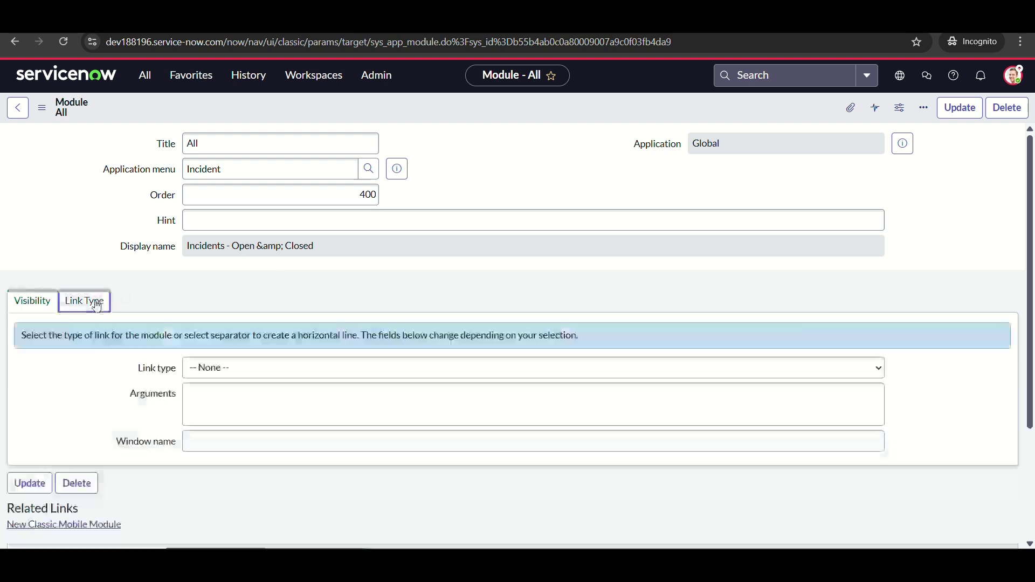
scroll(270, 304, "down", 1)
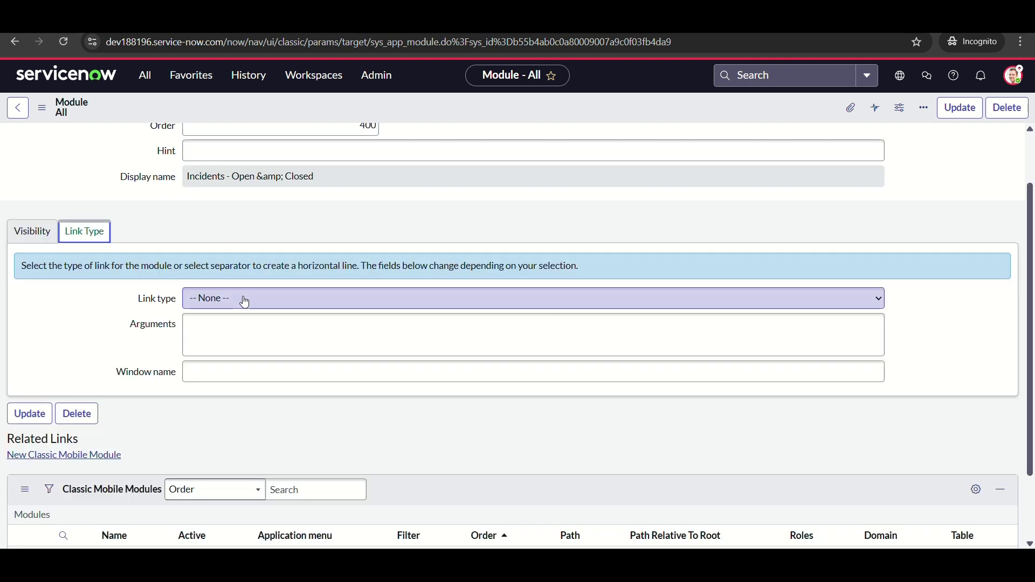
left_click(238, 300)
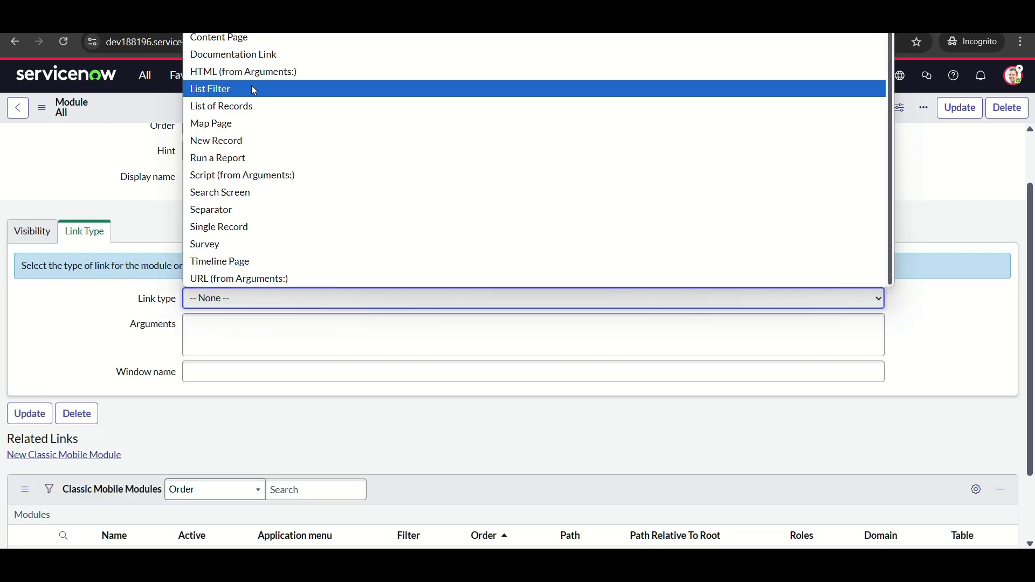
left_click(324, 181)
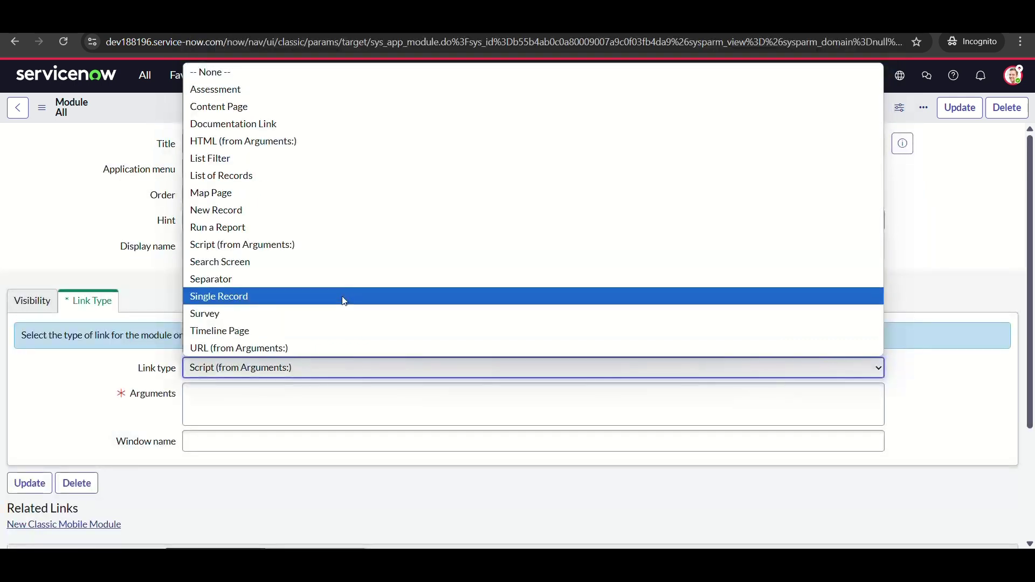
left_click(310, 347)
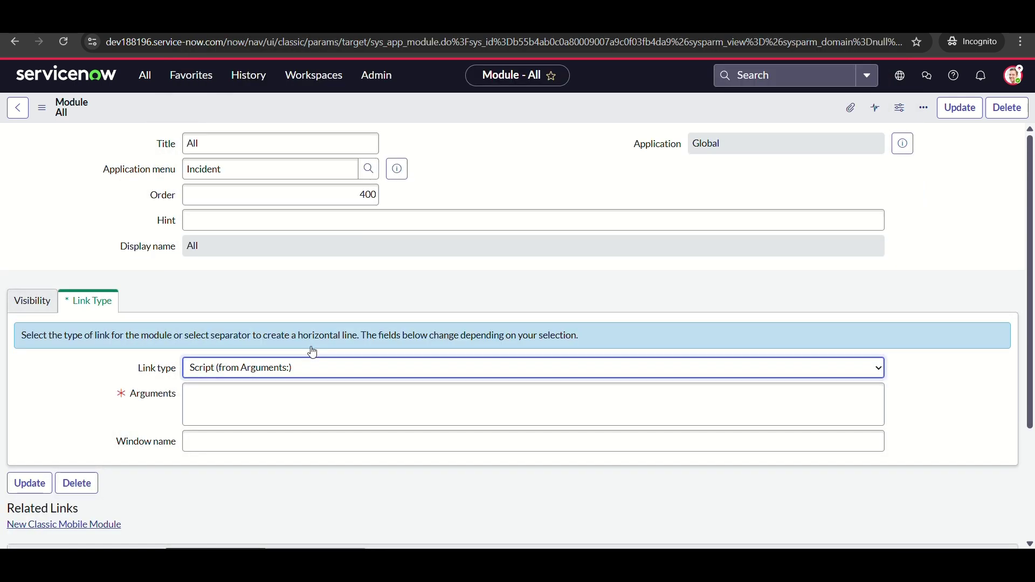
left_click(260, 402)
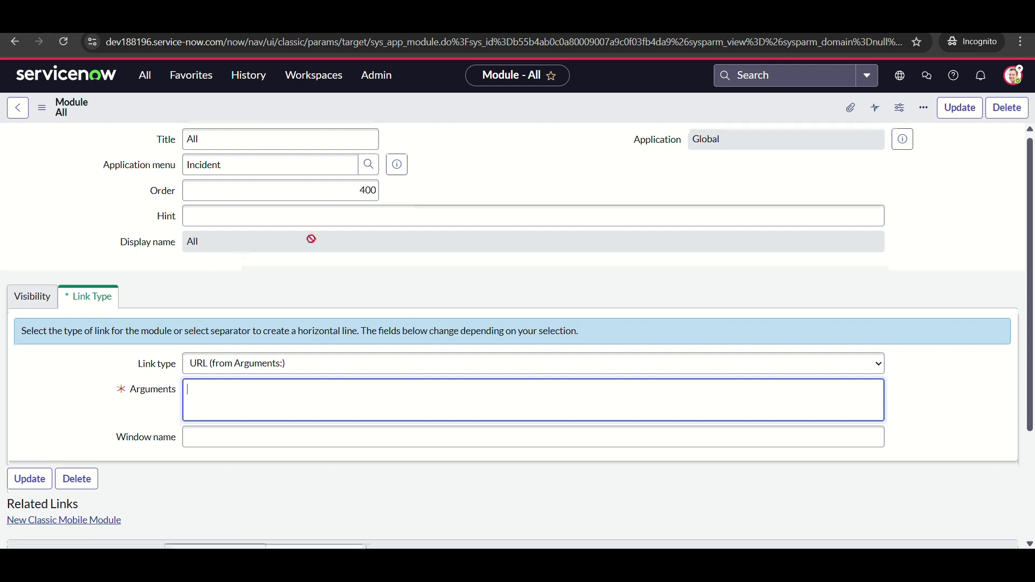
scroll(308, 233, "down", 2)
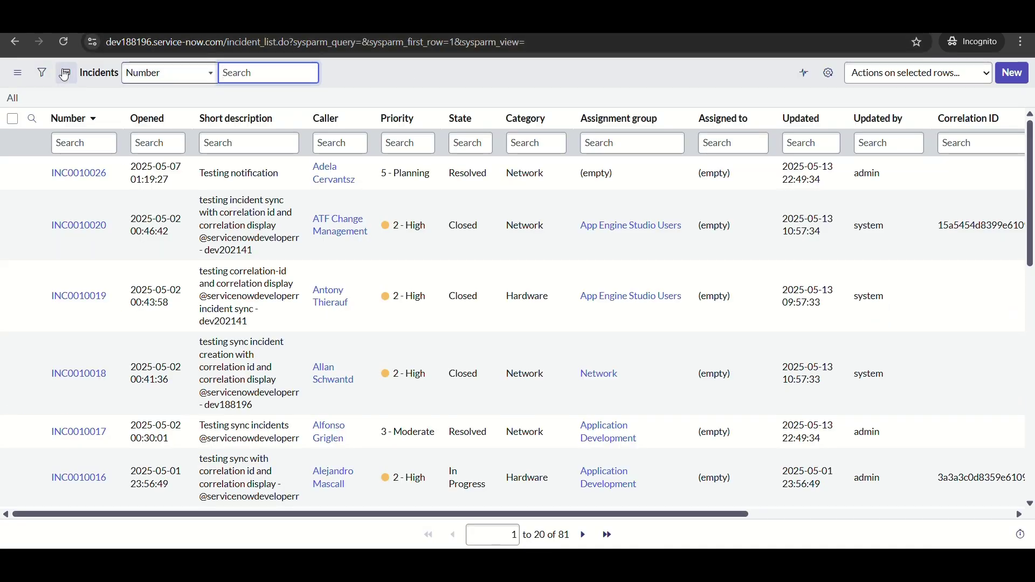
Open the incident list's filter builder and add the condition Caller is (dynamic) Me
left_click(42, 72)
left_click(142, 134)
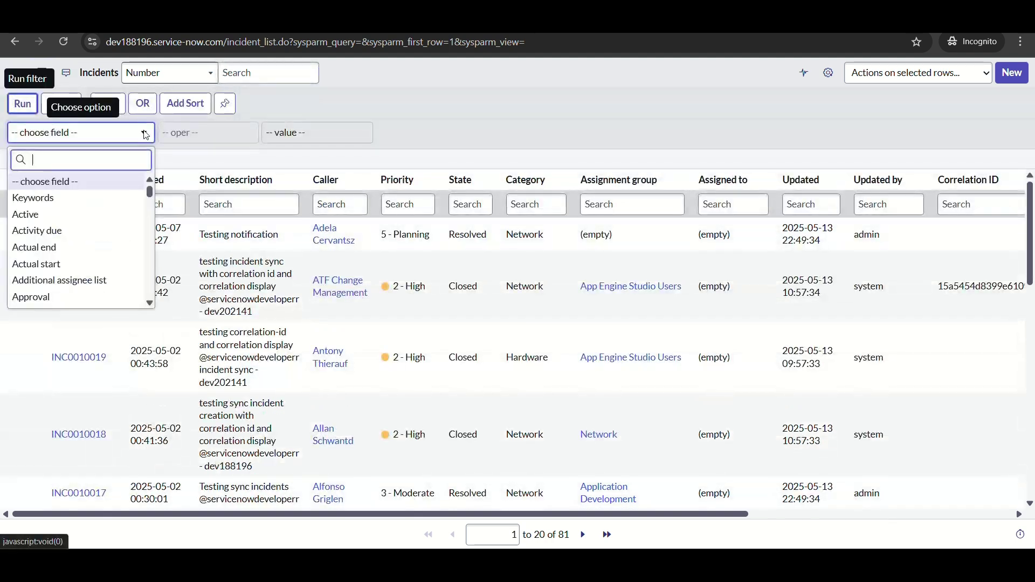
type("calle")
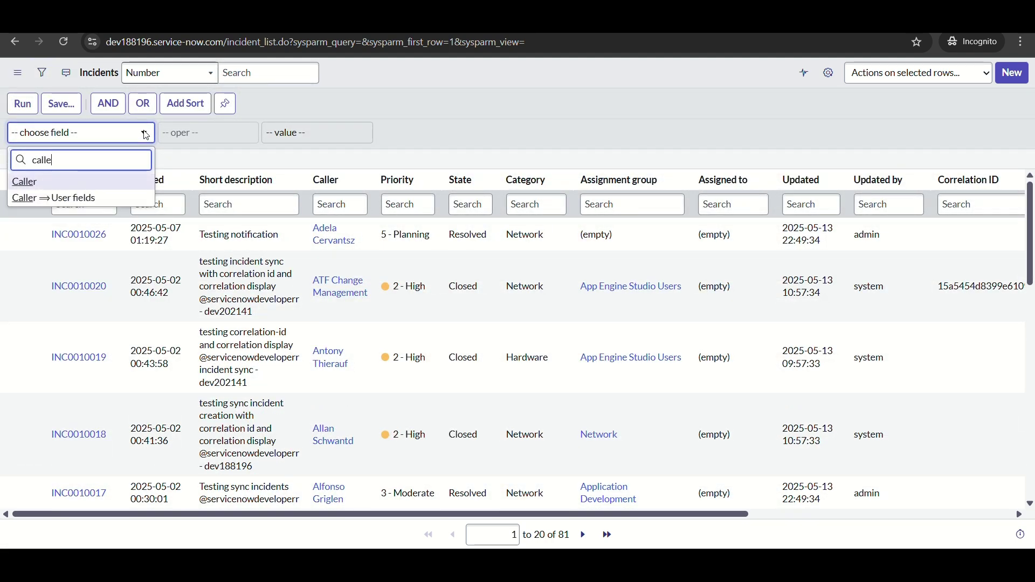
key("Return")
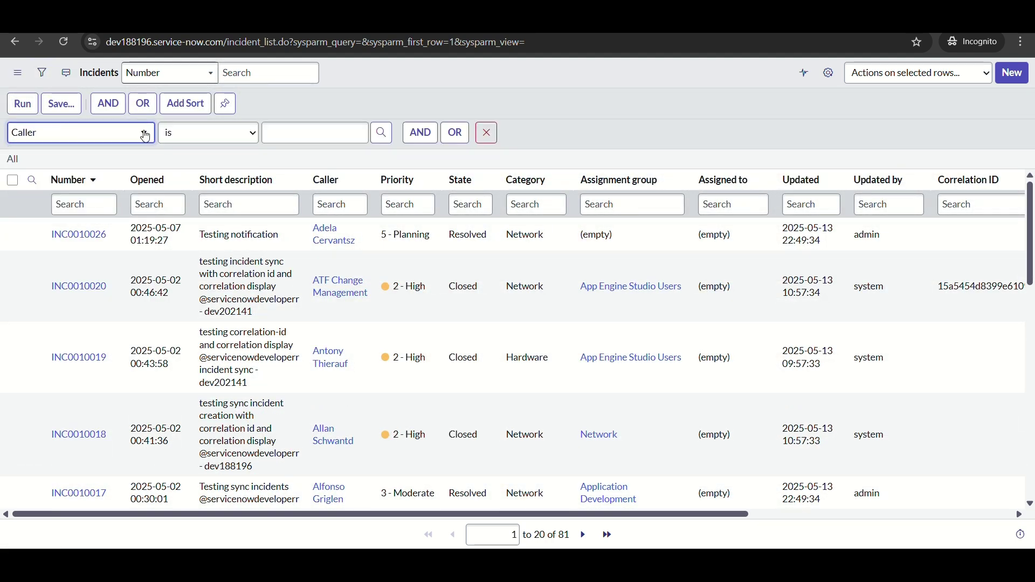
left_click(186, 133)
left_click(196, 360)
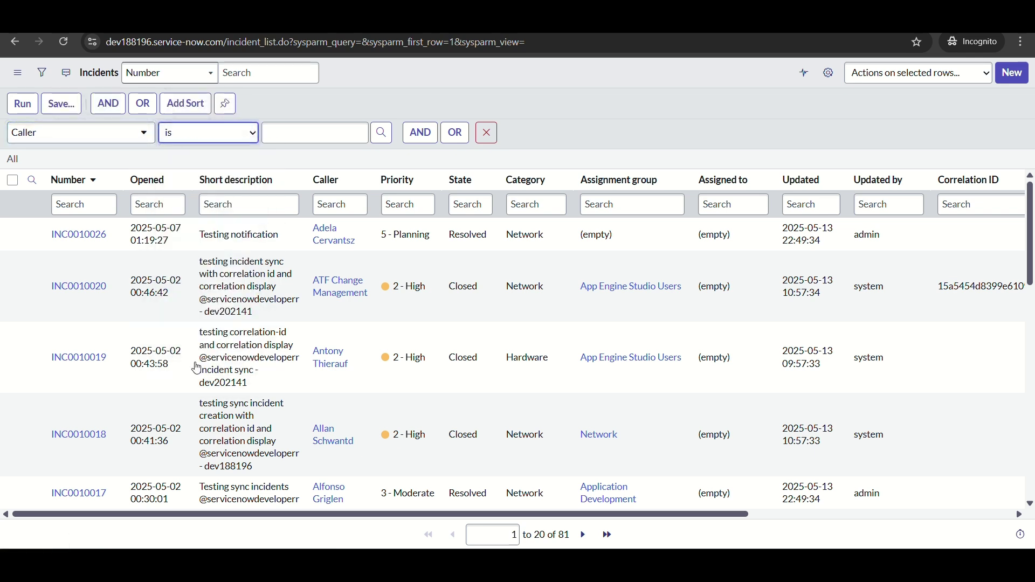
Add an OR condition to the incident filter for Assigned to is (dynamic) Me
left_click(453, 141)
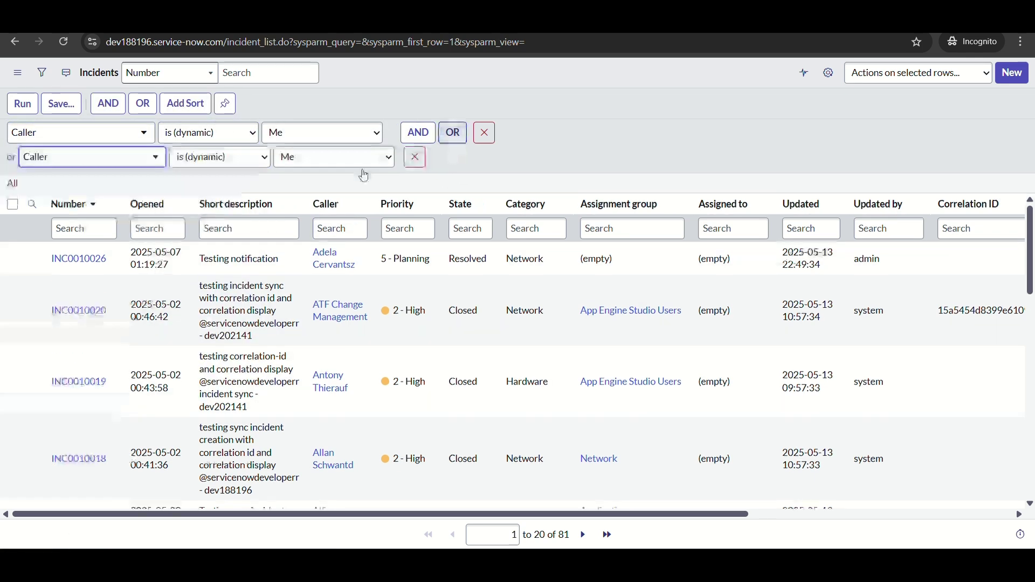
left_click(155, 162)
type("assigned")
key("Down")
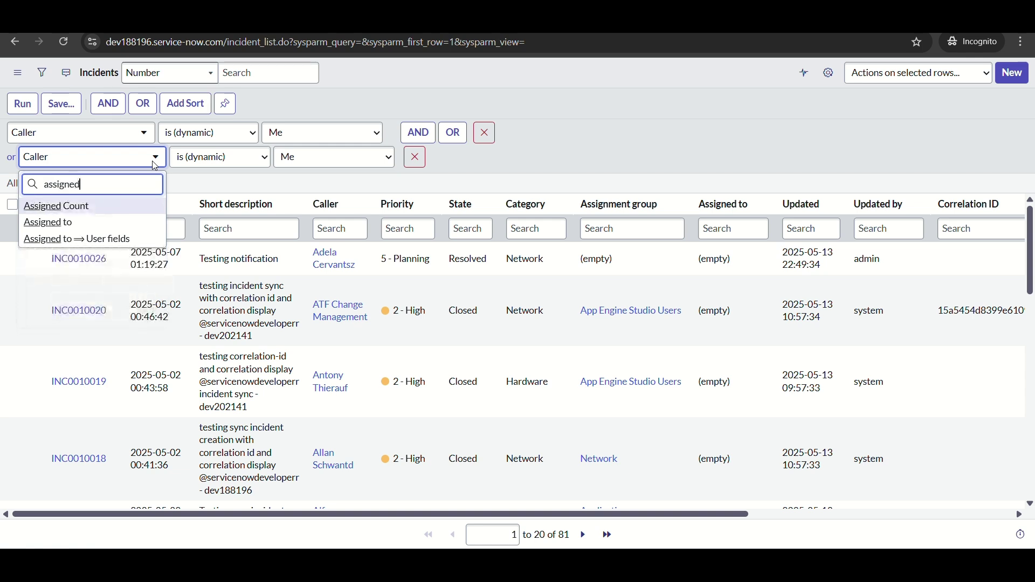
key("Return")
left_click(186, 162)
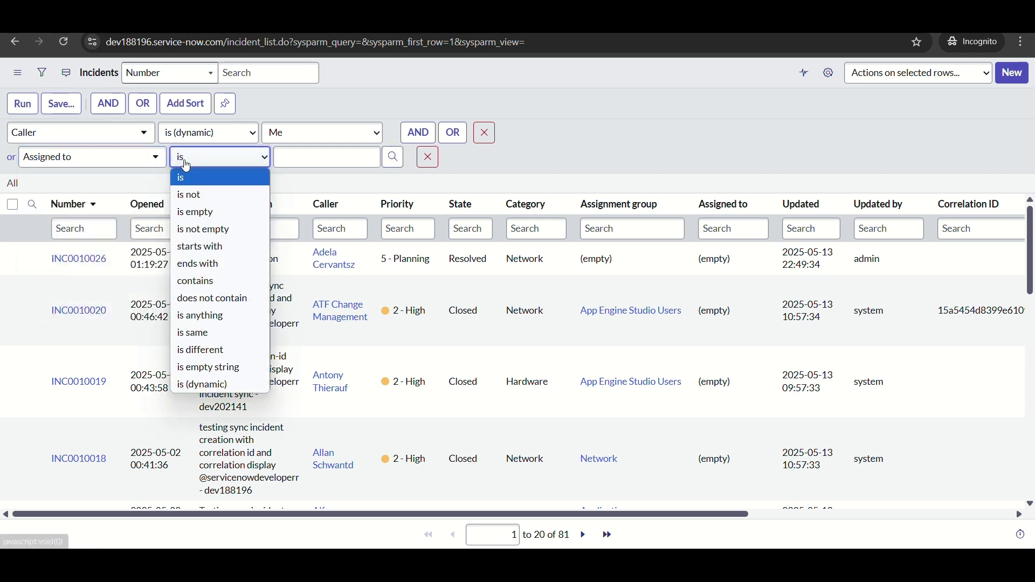
left_click(216, 384)
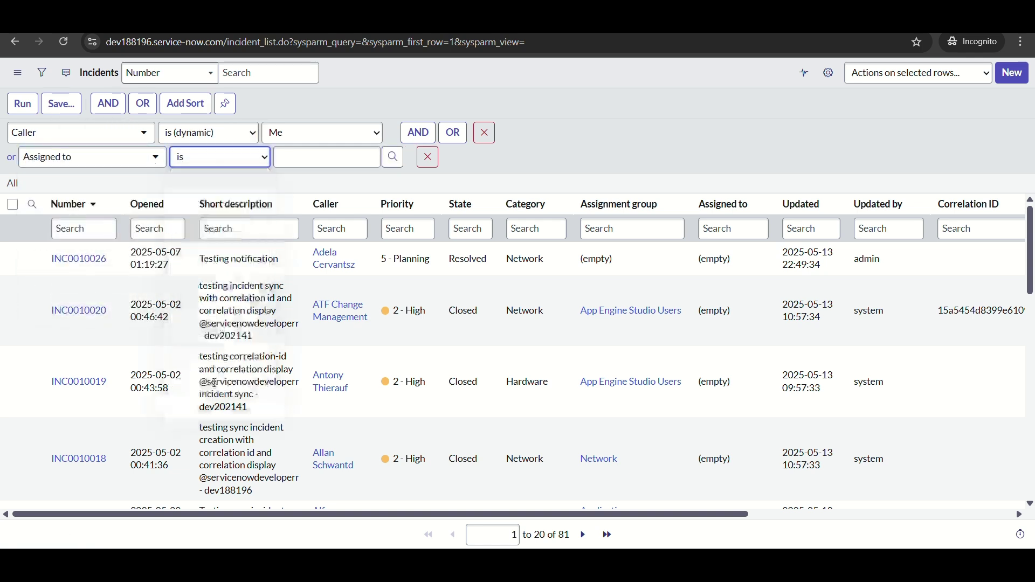
Add an OR condition to the incident filter for Assignment group is (dynamic) One of My Groups, and run the filter
left_click(453, 133)
left_click(109, 189)
type("Assig")
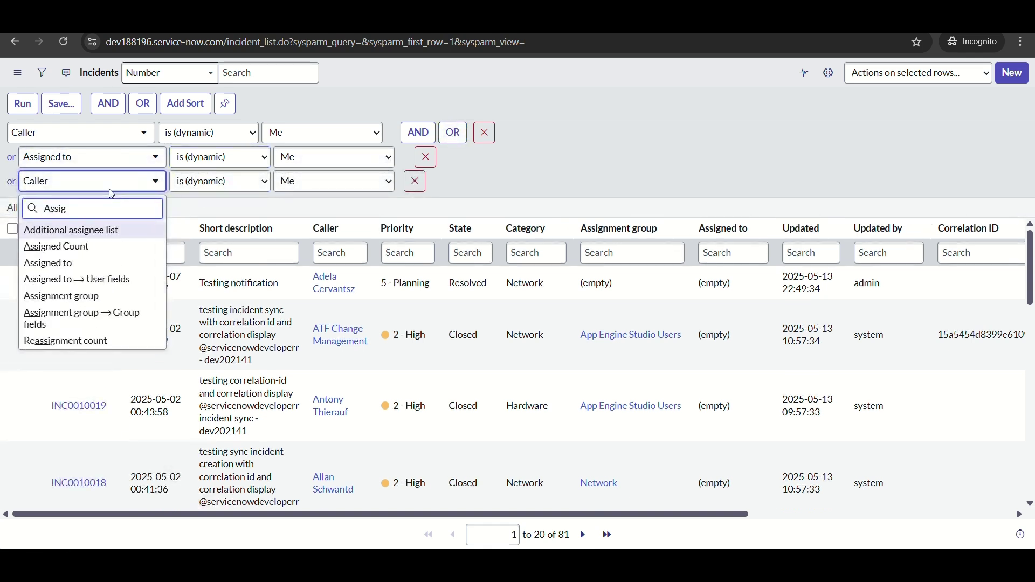
type("nment")
key("Return")
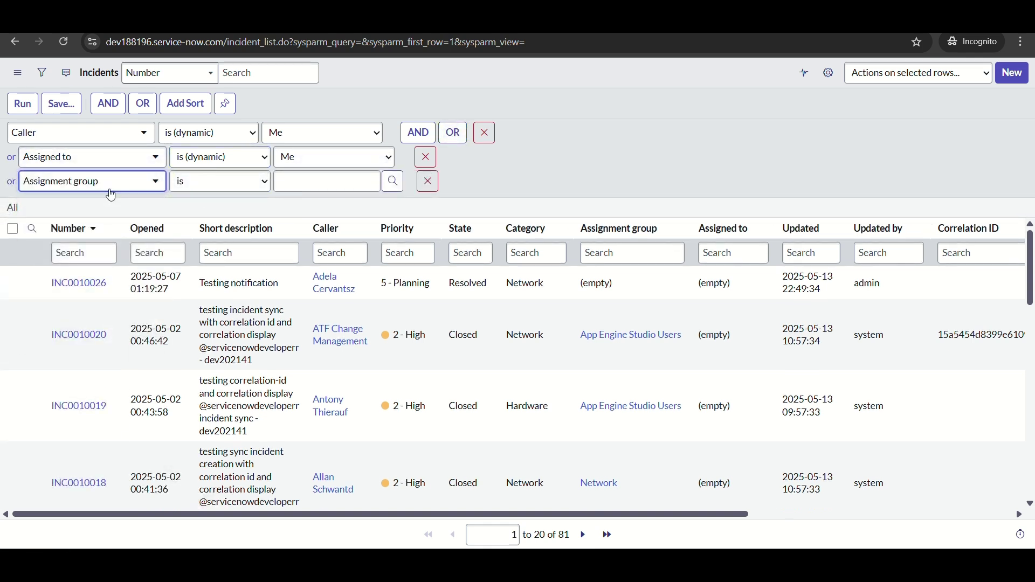
left_click(214, 186)
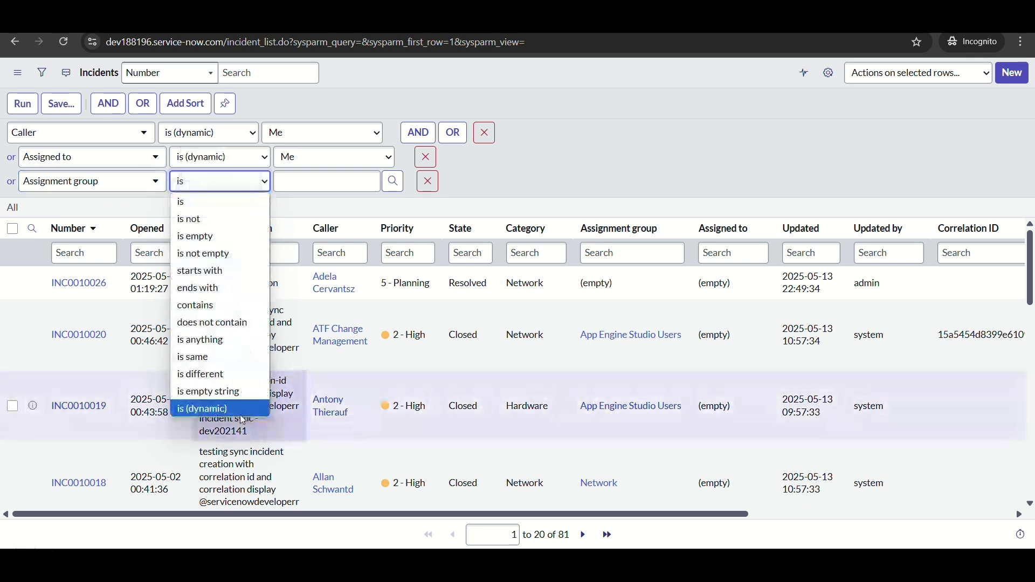
left_click(236, 413)
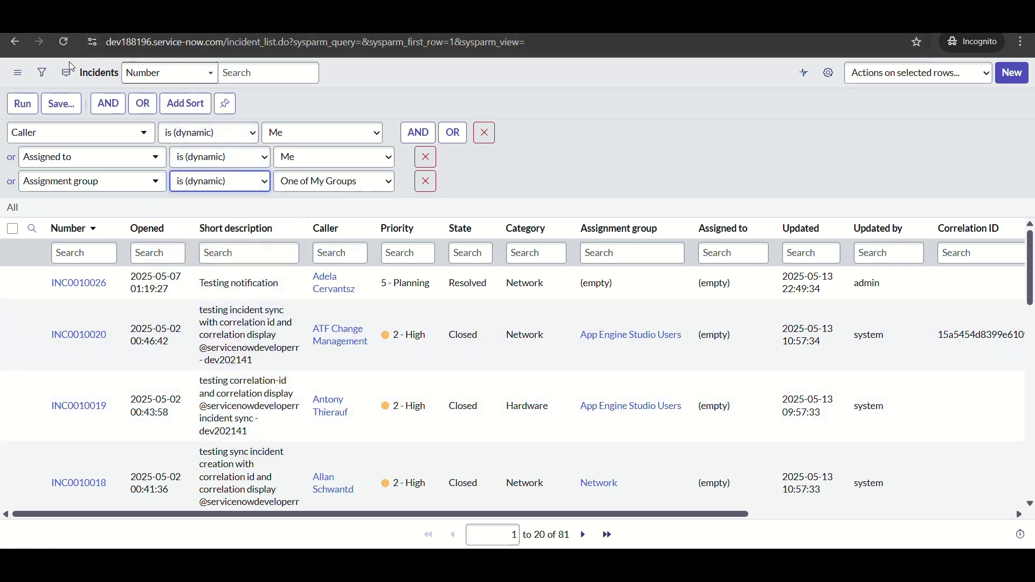
left_click(9, 105)
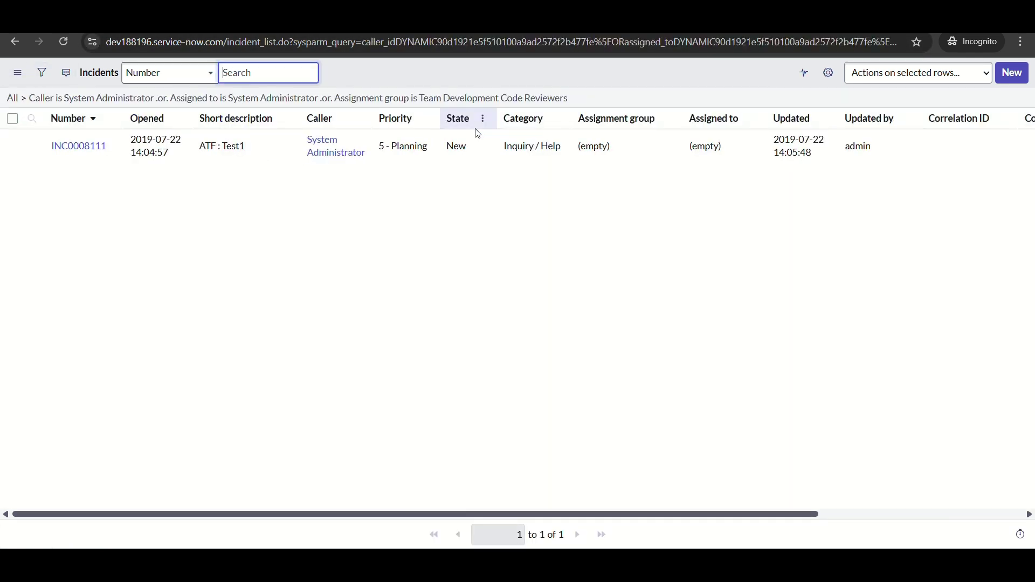
Copy the filtered incident list's URL into the Arguments of the All module and save the module record
left_click(545, 47)
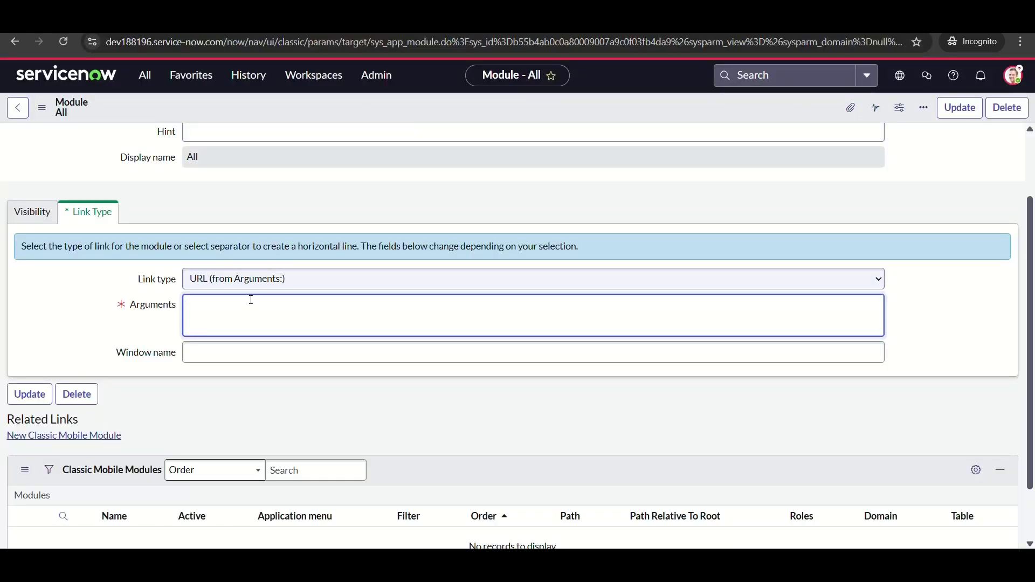
type("https://dev188196.service-now.com/incident_list.do?sysparm_query=caller_idDYNAMIC90d1921e5f510100a9ad2572f2b477fe%5EORassigned_toDYNAMIC90d1921e5f510100a9ad2572f2b477fe%5EORassignment_groupDYNAMICd6435e965f510100a9ad2572f2b47744&sysparm_first_row=1&sysparm_view=")
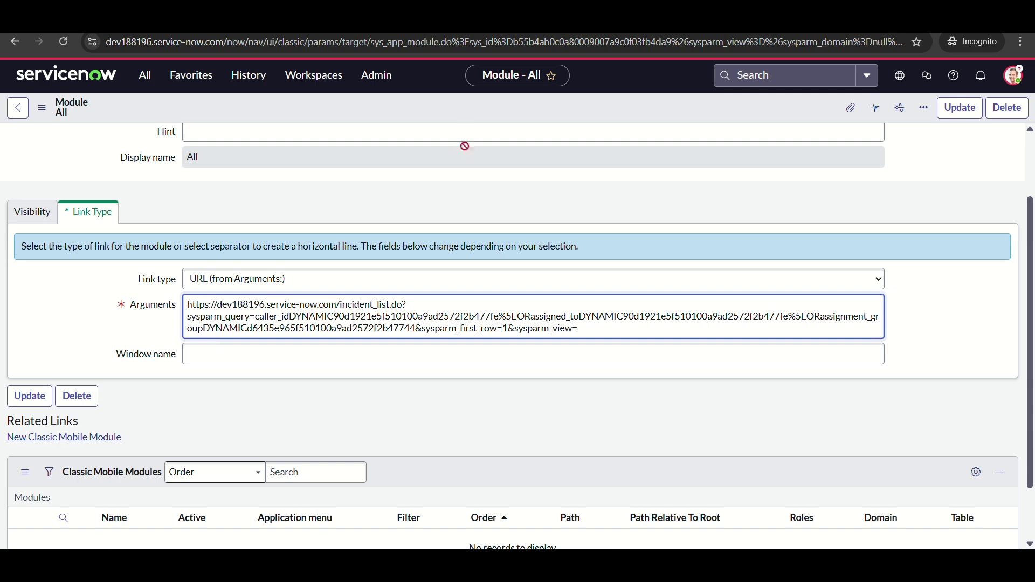
right_click(431, 101)
left_click(466, 111)
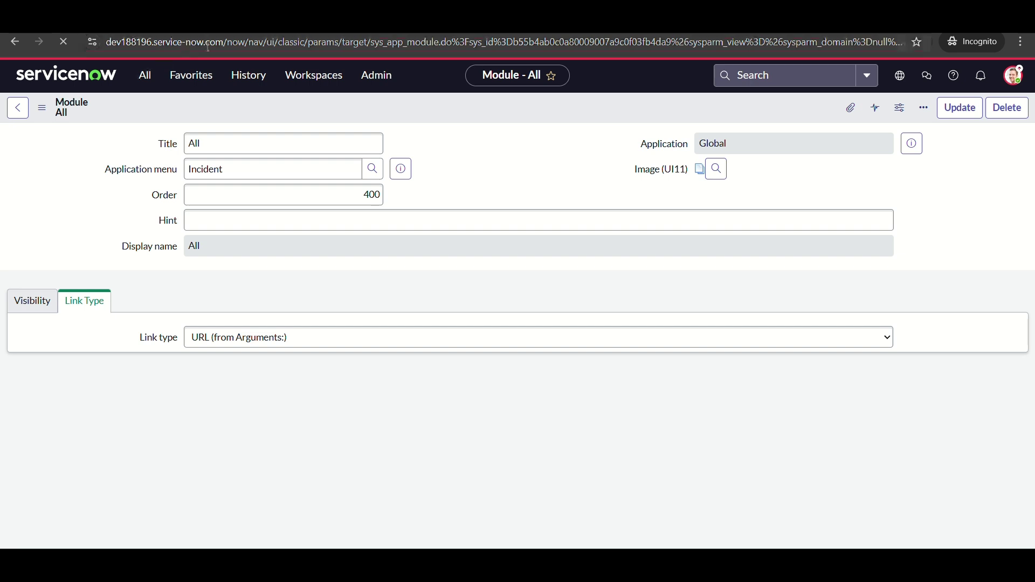
double_click(209, 152)
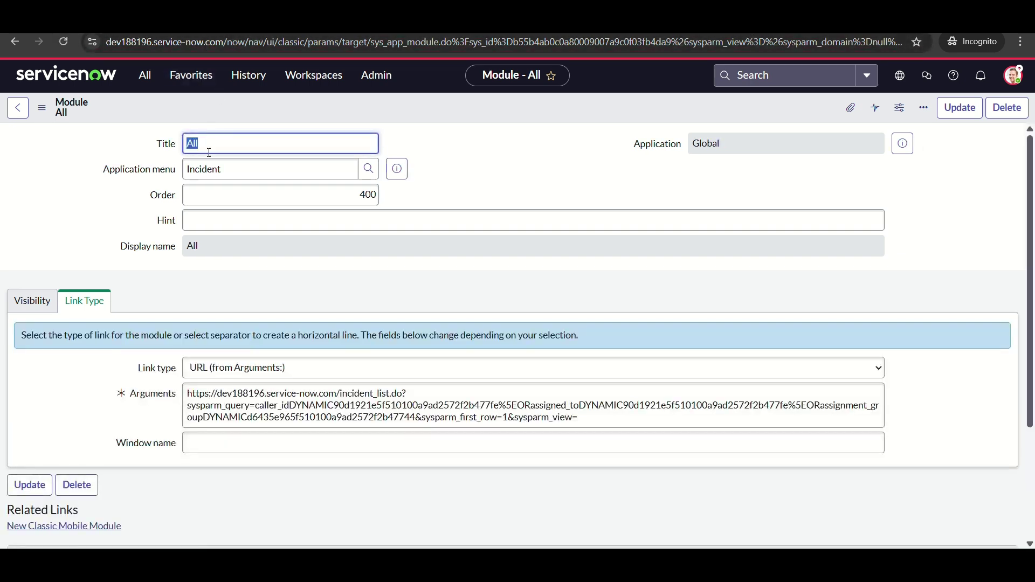
Open the Incident application's All module in a new tab to check its filtered list, and remove the filter through the breadcrumb
left_click(144, 75)
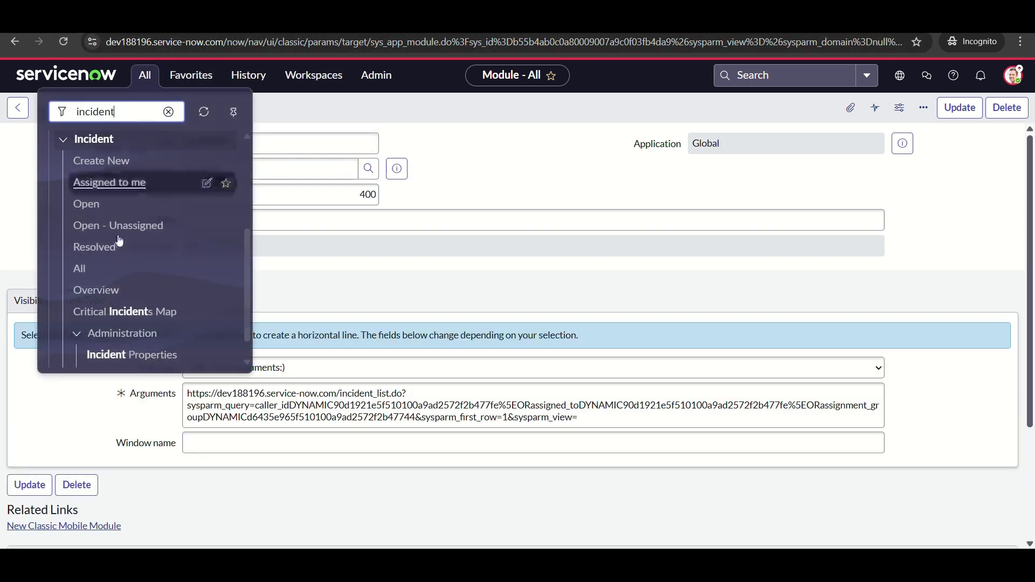
right_click(76, 269)
left_click(124, 277)
left_click(124, 277)
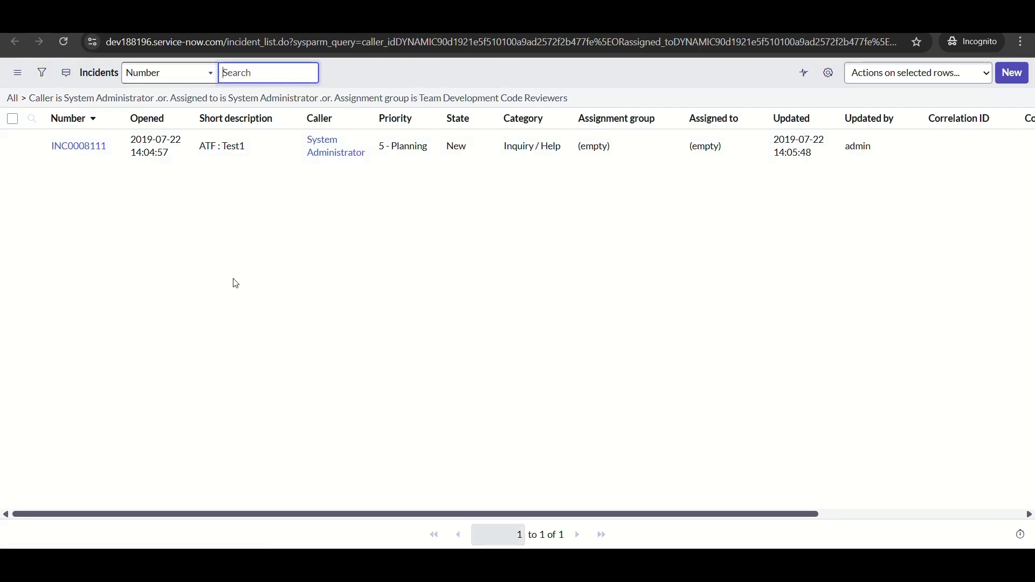
left_click(13, 98)
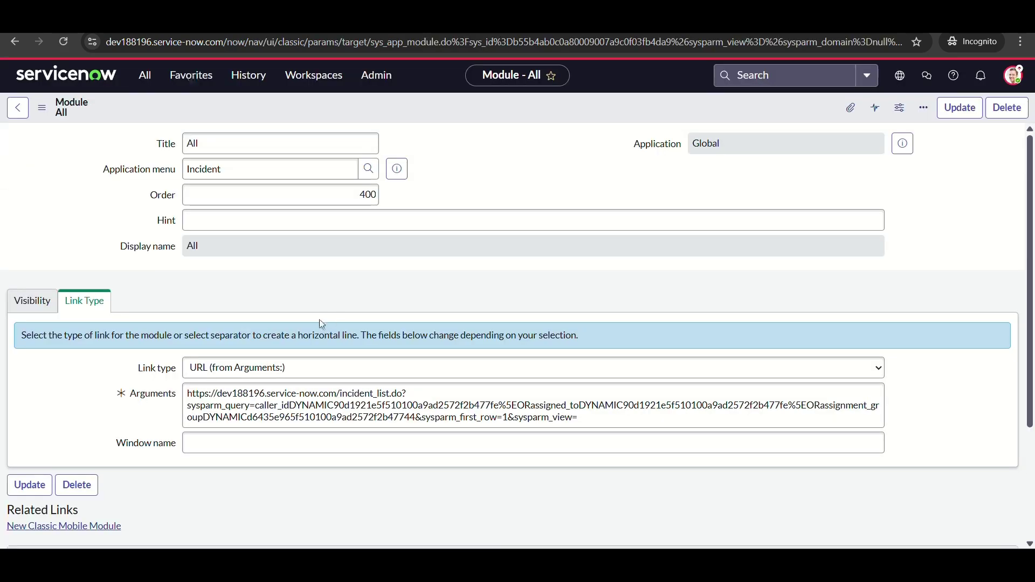
Review the All module's URL arguments and its visibility settings for roles and active status
scroll(319, 320, "down", 1)
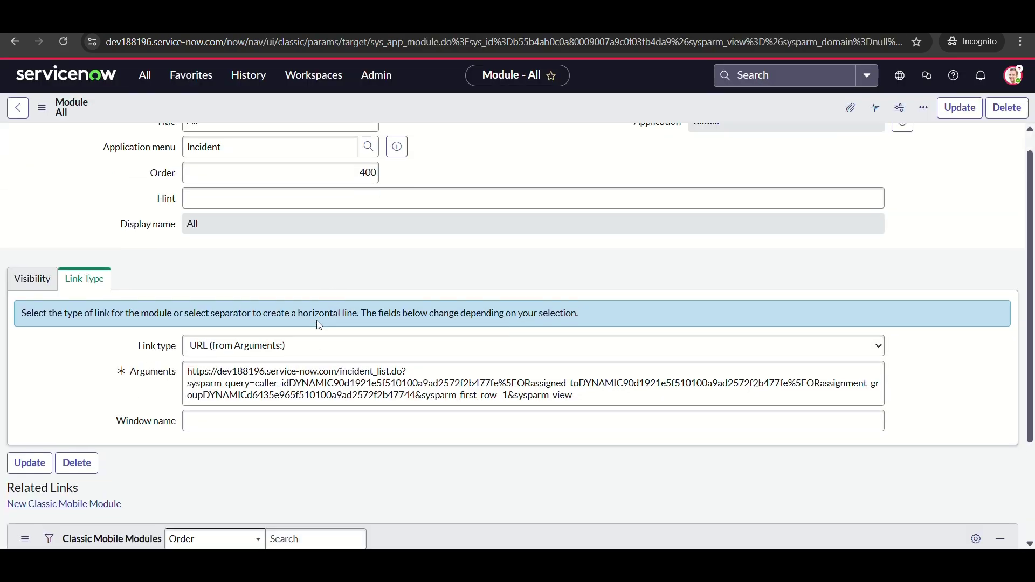
left_click(329, 394)
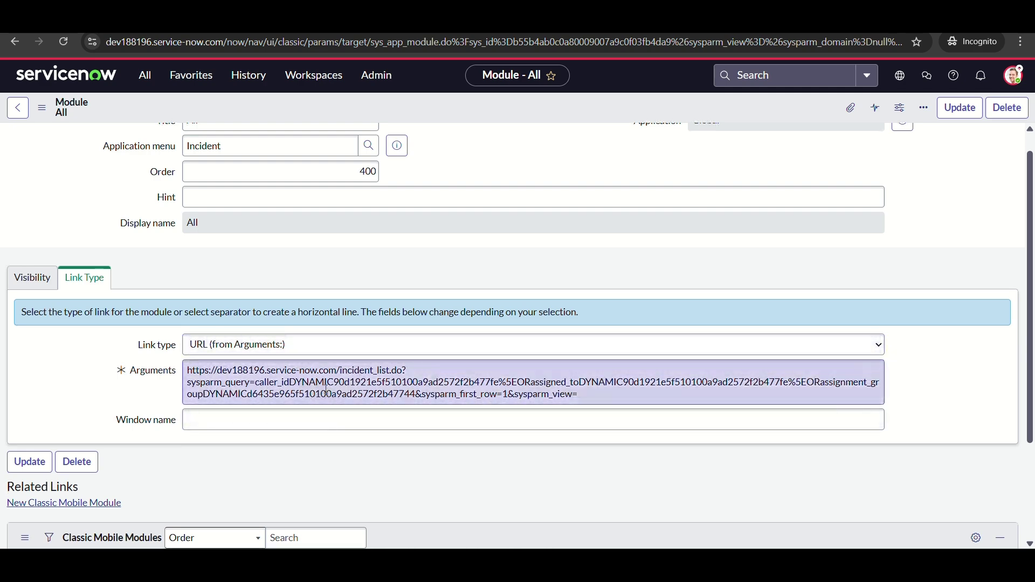
left_click(260, 233)
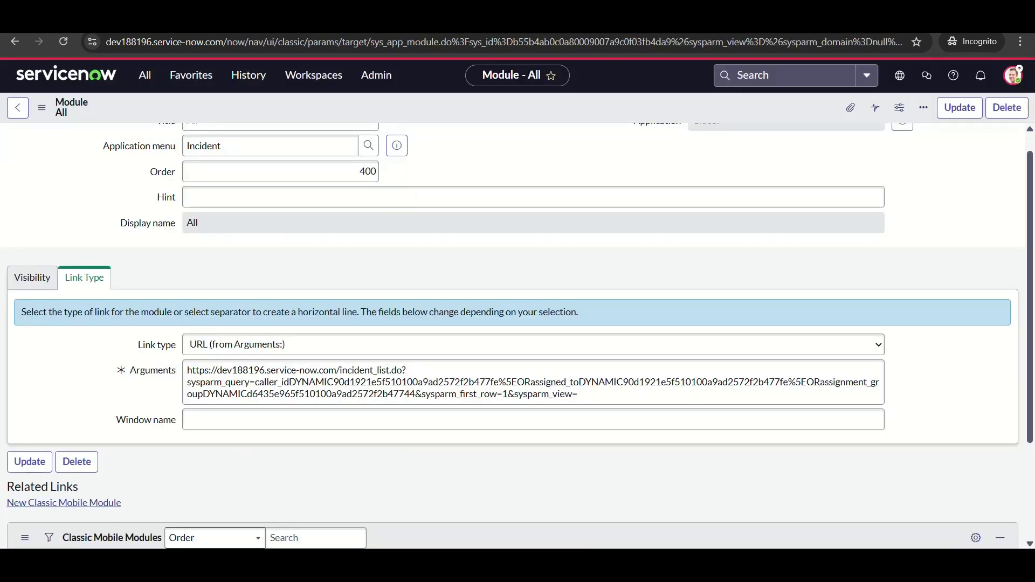
scroll(260, 298, "down", 1)
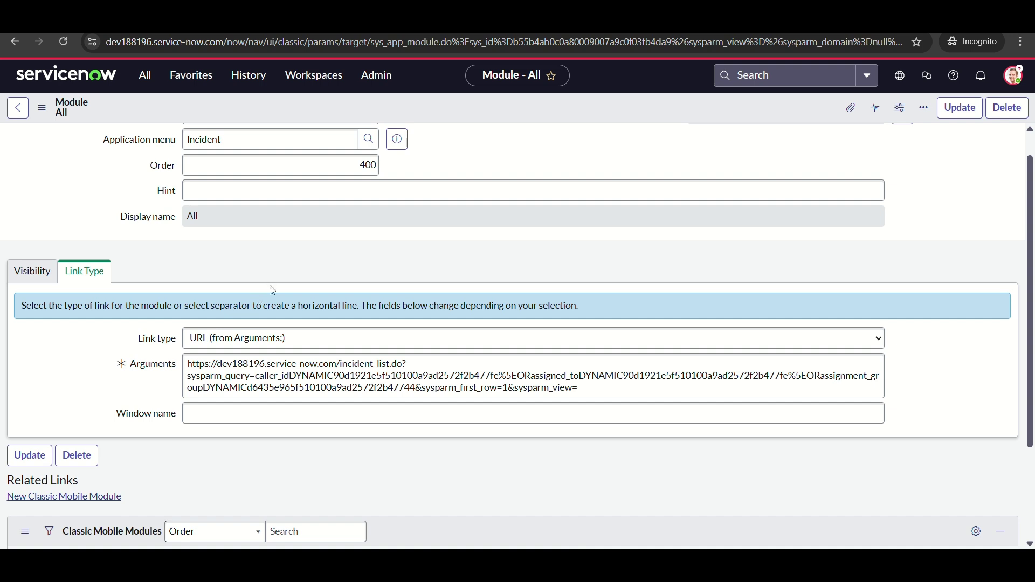
scroll(272, 290, "up", 1)
left_click(32, 300)
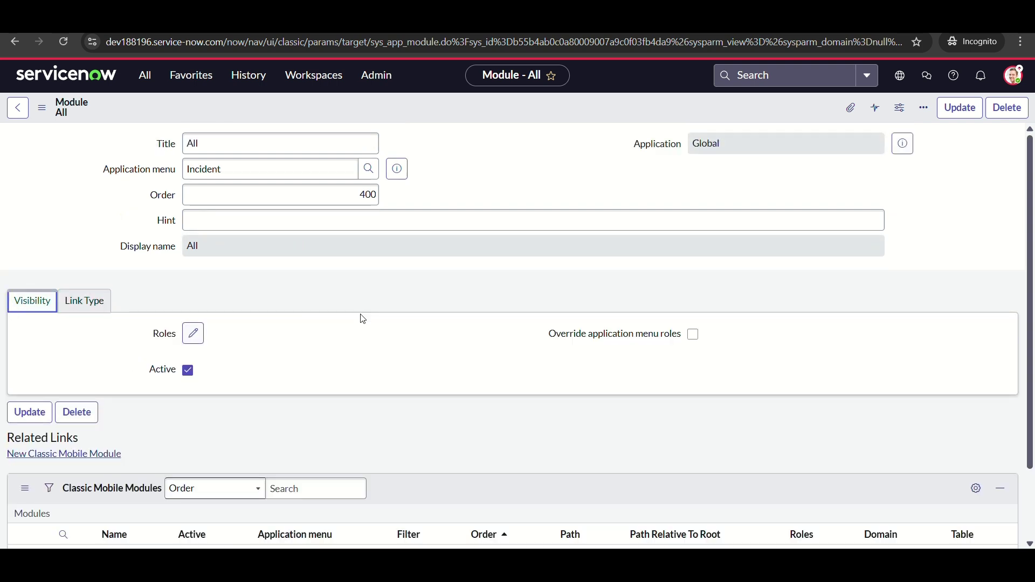
left_click(247, 178)
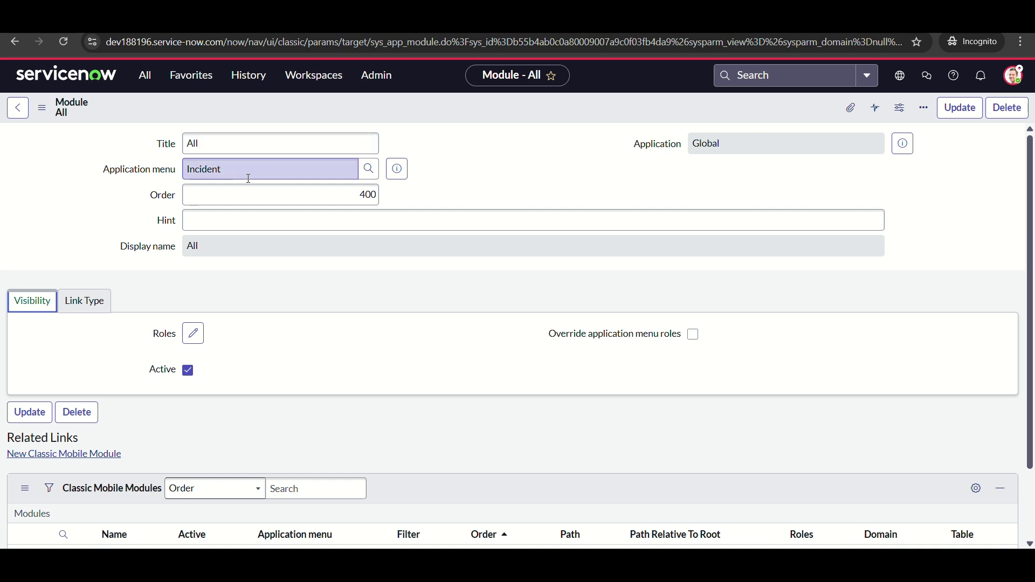
Impersonate the first user listed under the recent impersonations
left_click(1014, 75)
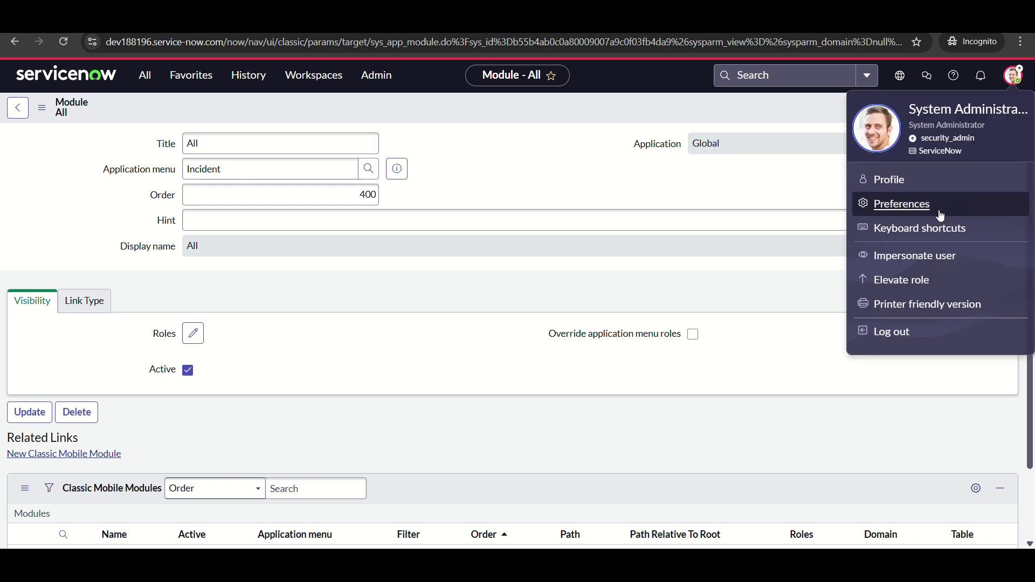
left_click(862, 254)
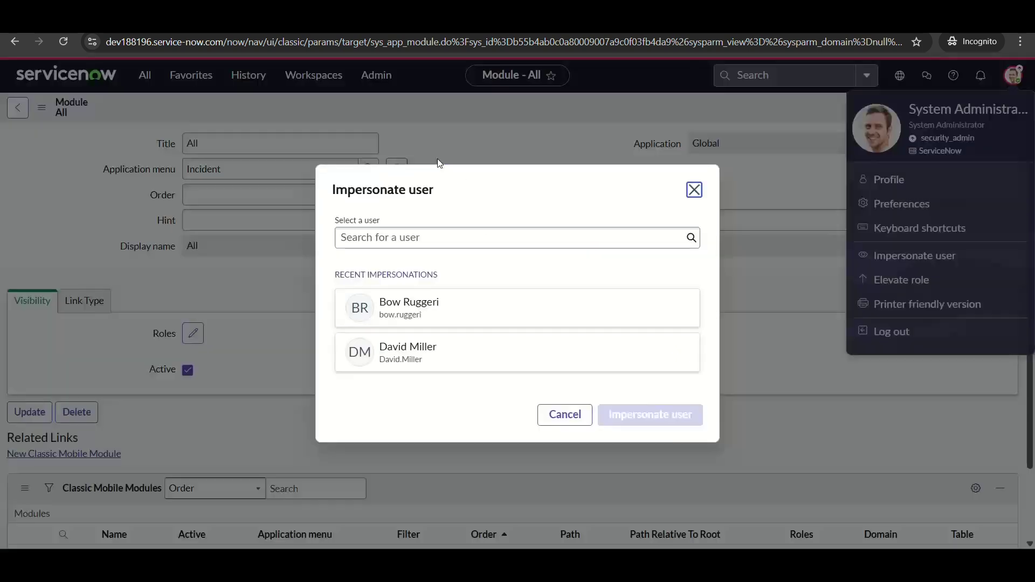
left_click(423, 304)
left_click(620, 418)
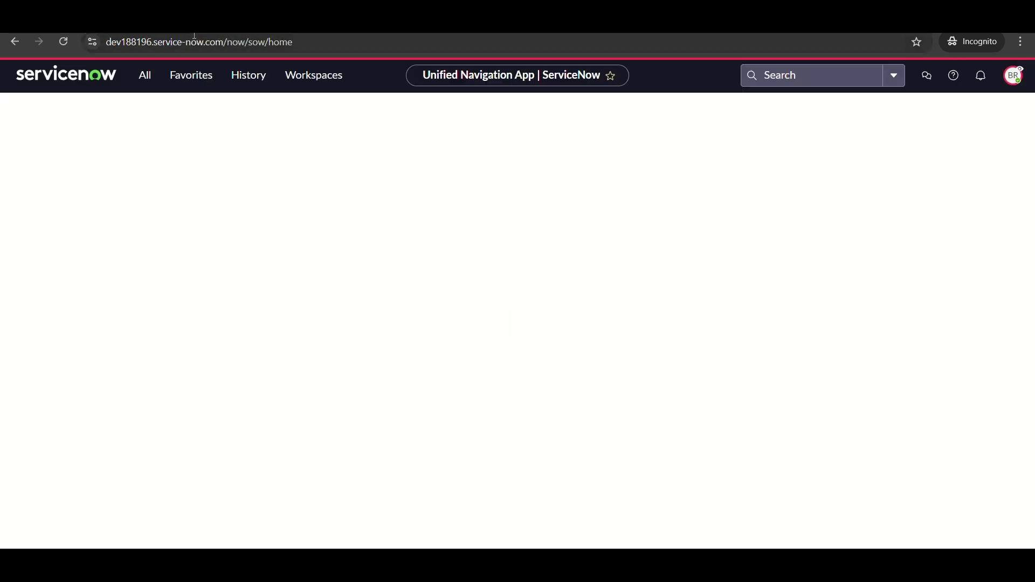
As the impersonated user, find the Incident application's All module with the filter text incident and open it in a new tab
left_click(145, 76)
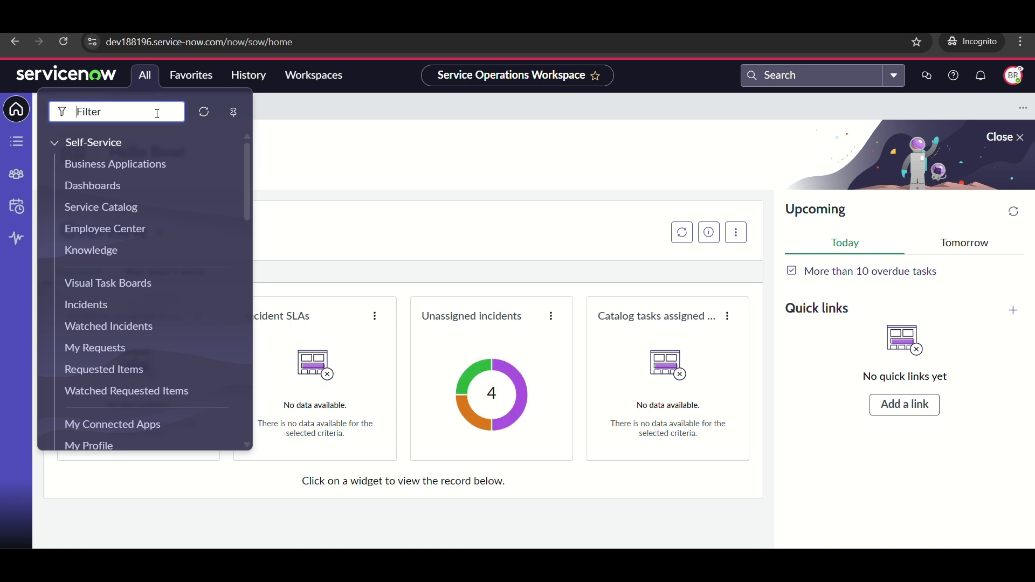
type("incident")
scroll(140, 269, "down", 5)
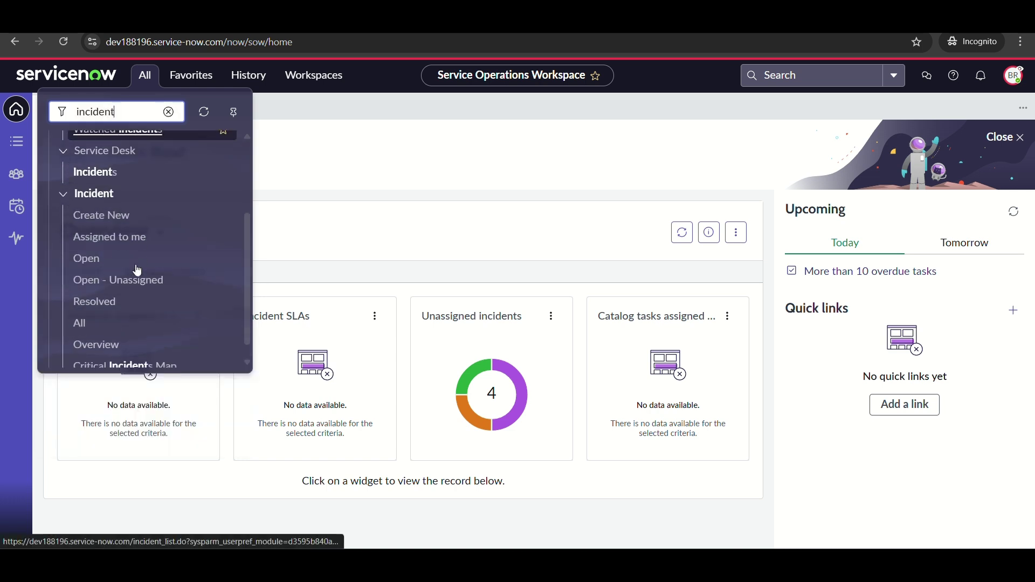
right_click(89, 332)
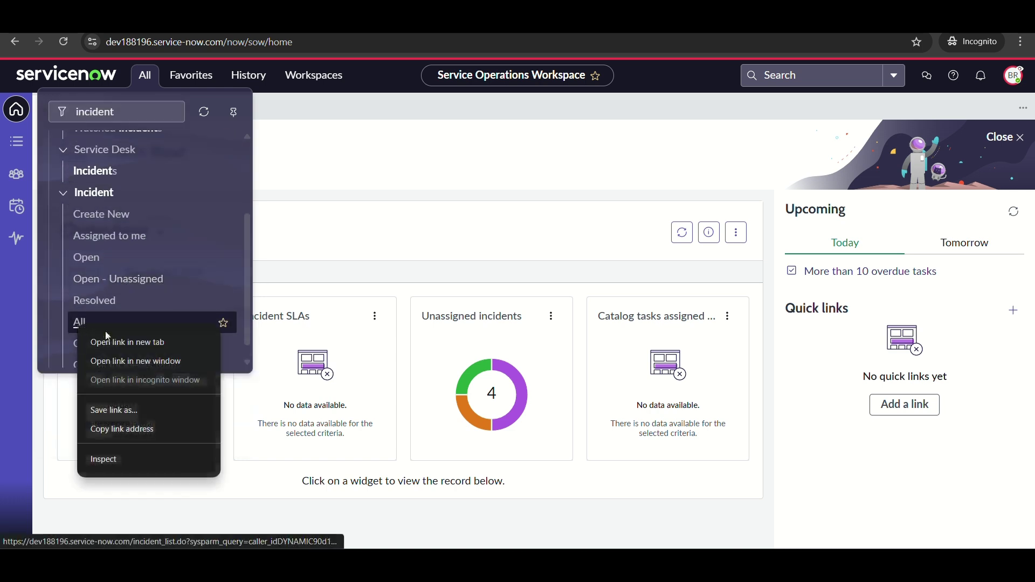
left_click(150, 348)
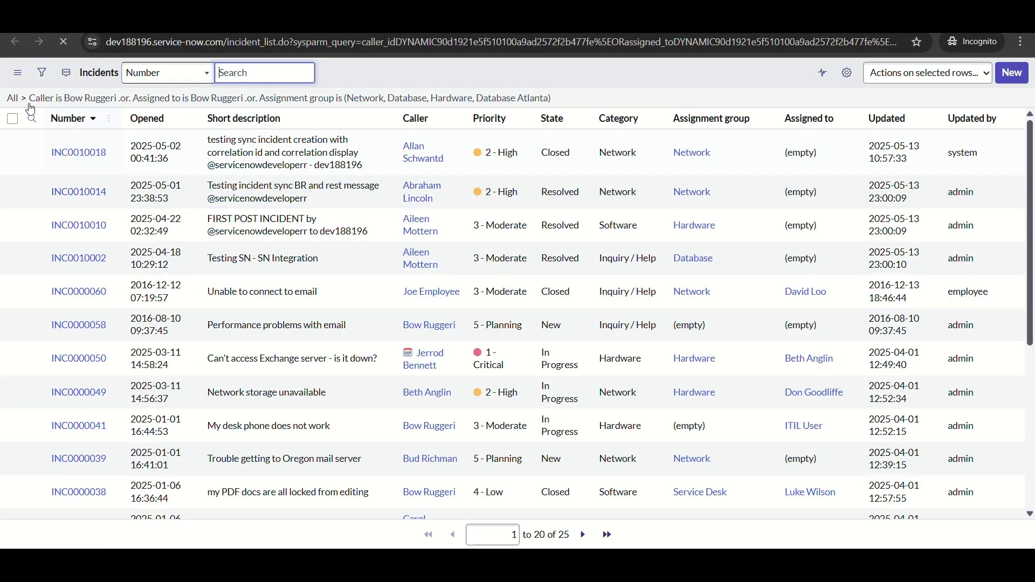
Clear the incident list's filter through the breadcrumb, browse the unfiltered records, and return to the Service Operations Workspace home page
left_click(14, 100)
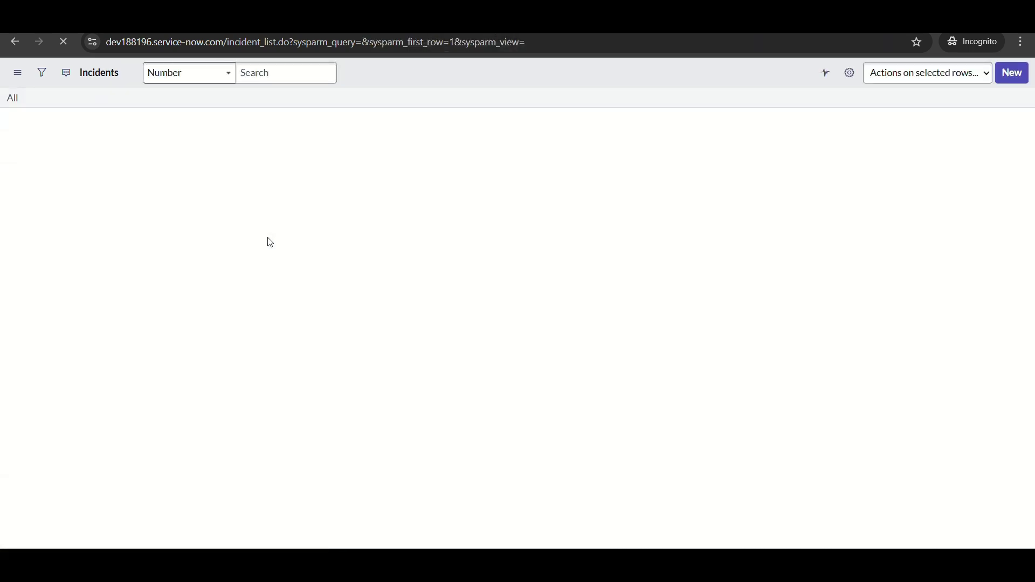
scroll(456, 301, "down", 4)
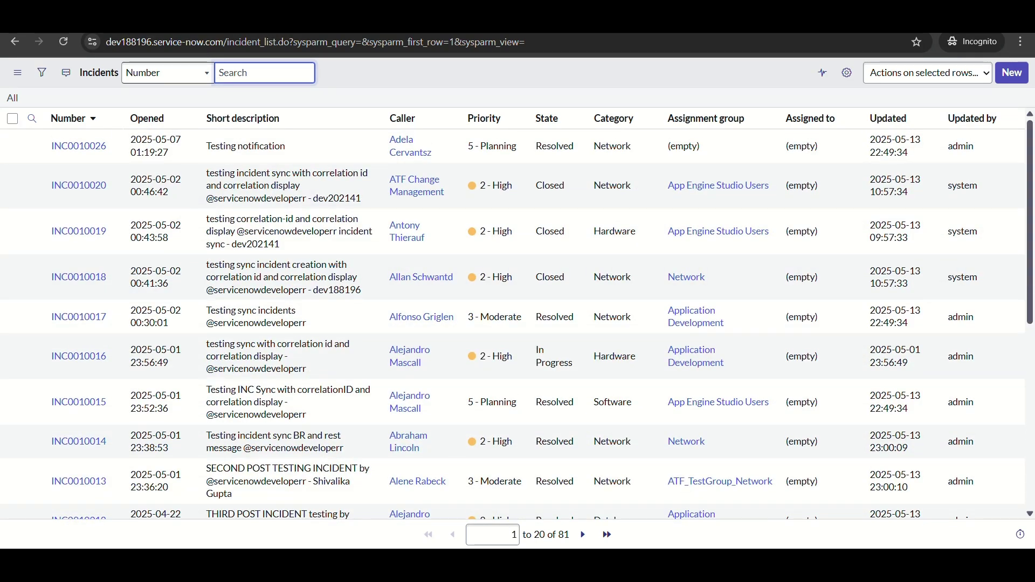
key("alt+Left")
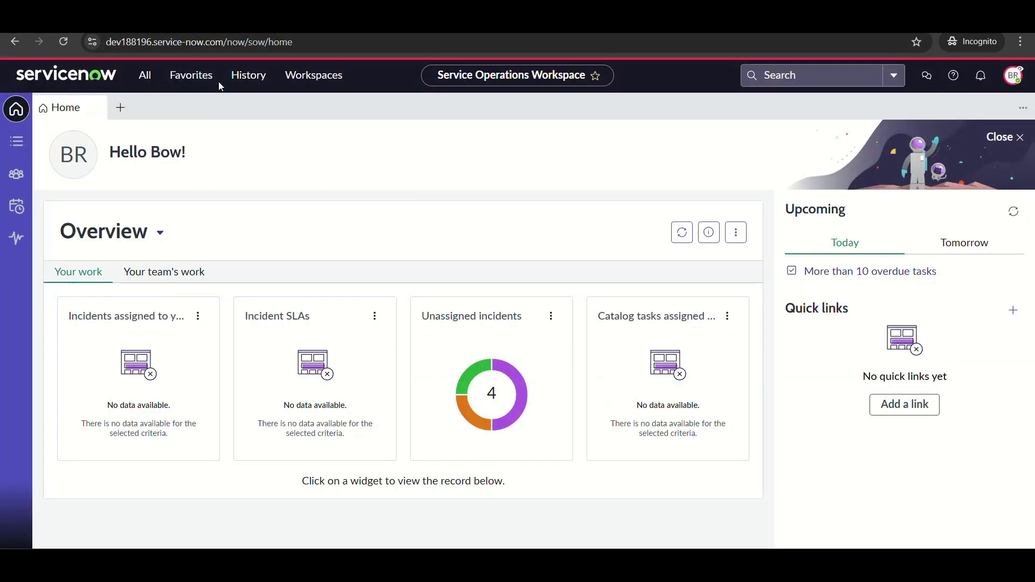
Open the impersonated user's account menu
left_click(1016, 86)
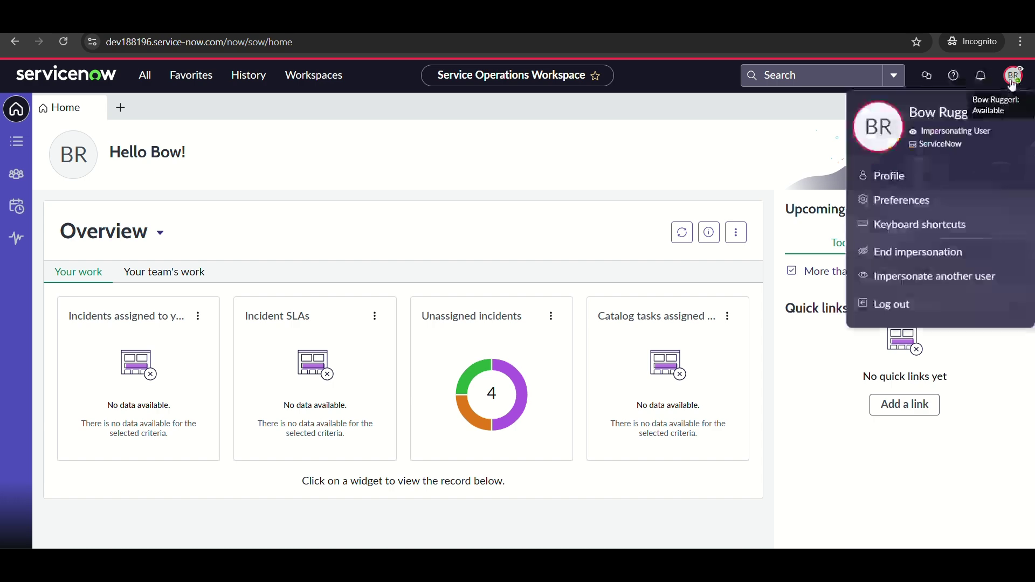